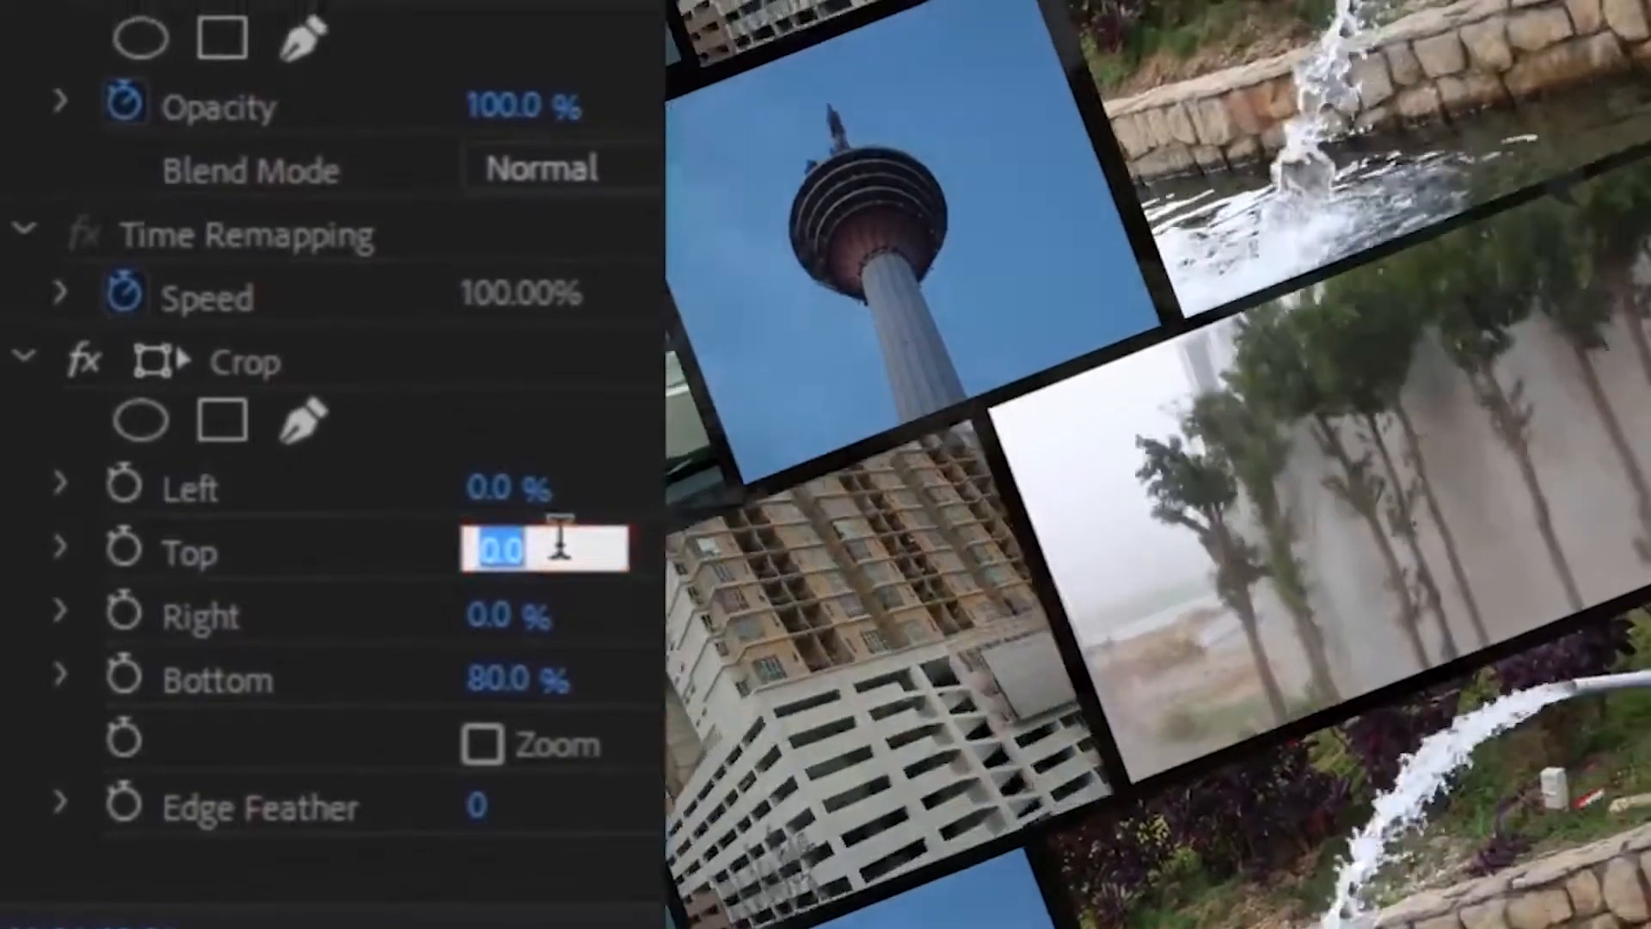
# Set the Crop effect's Top value to 20%.
pyautogui.write('20')
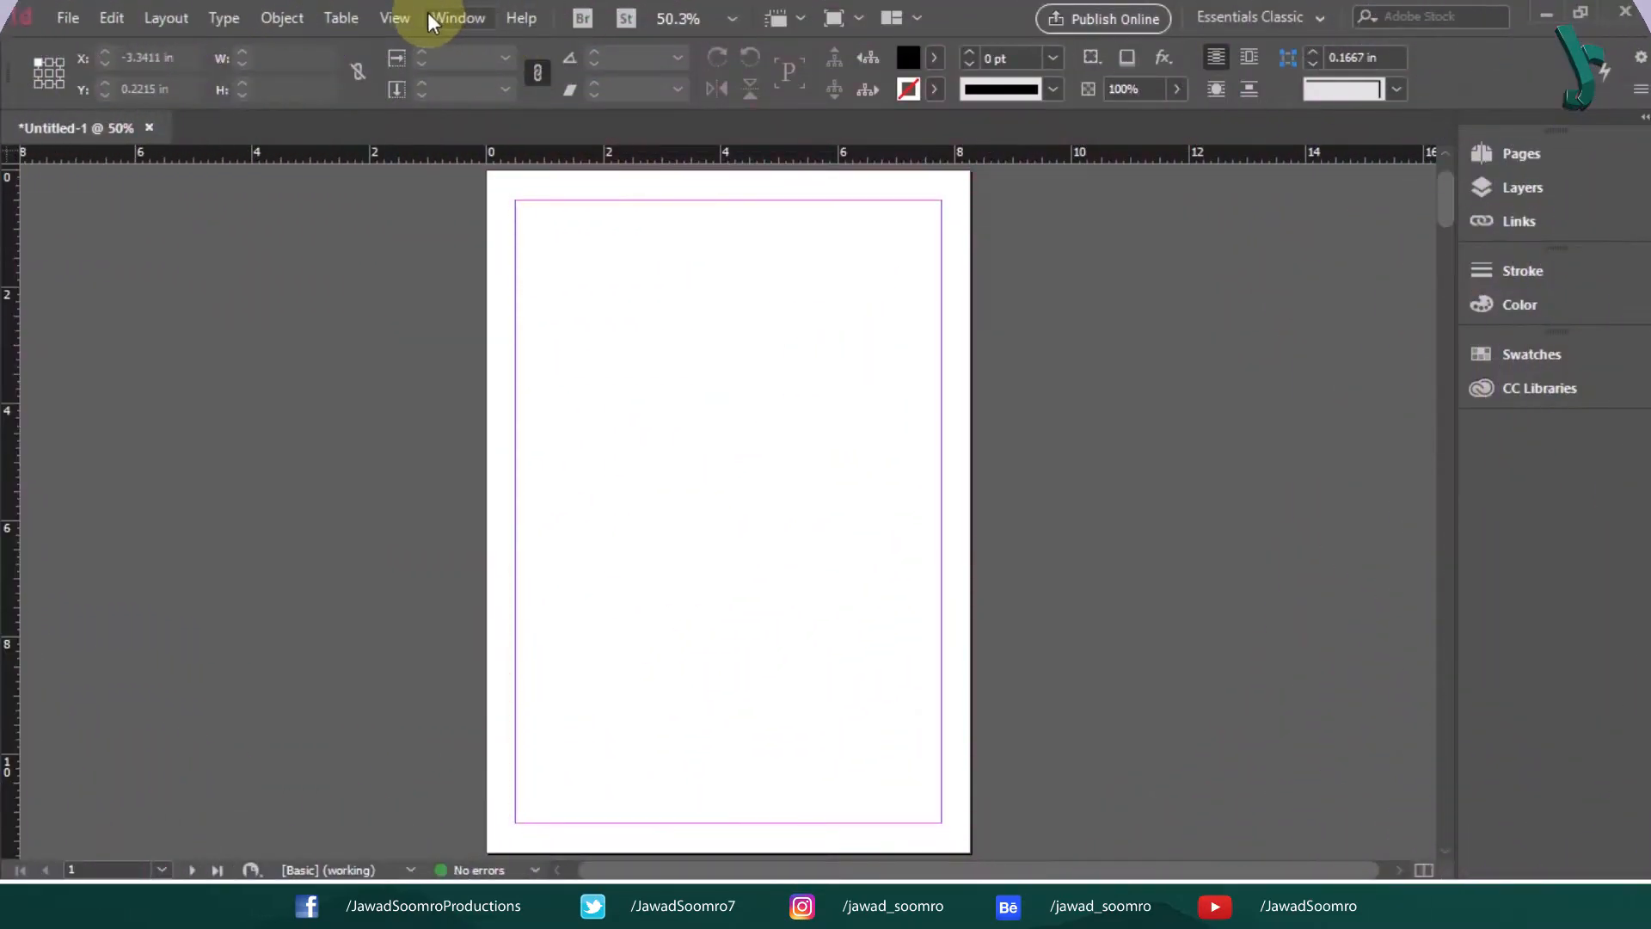
# Show the Tools panel in the workspace and undock it so that it floats over the page.
pyautogui.click(71, 15)
pyautogui.click(557, 12)
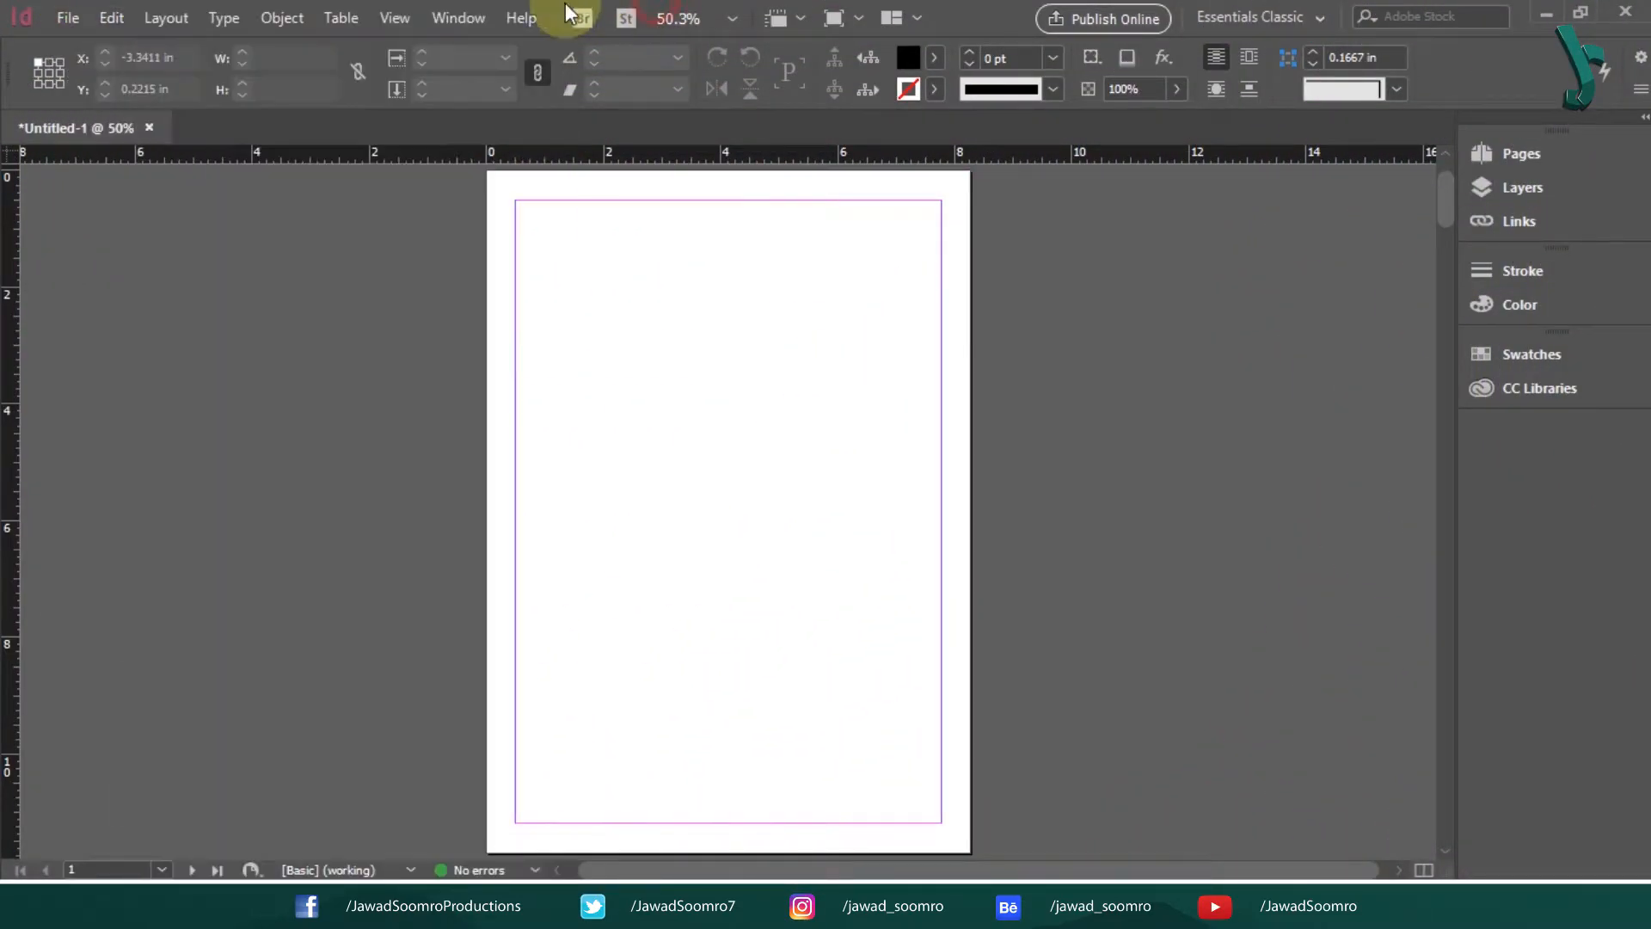
pyautogui.click(476, 21)
pyautogui.click(559, 692)
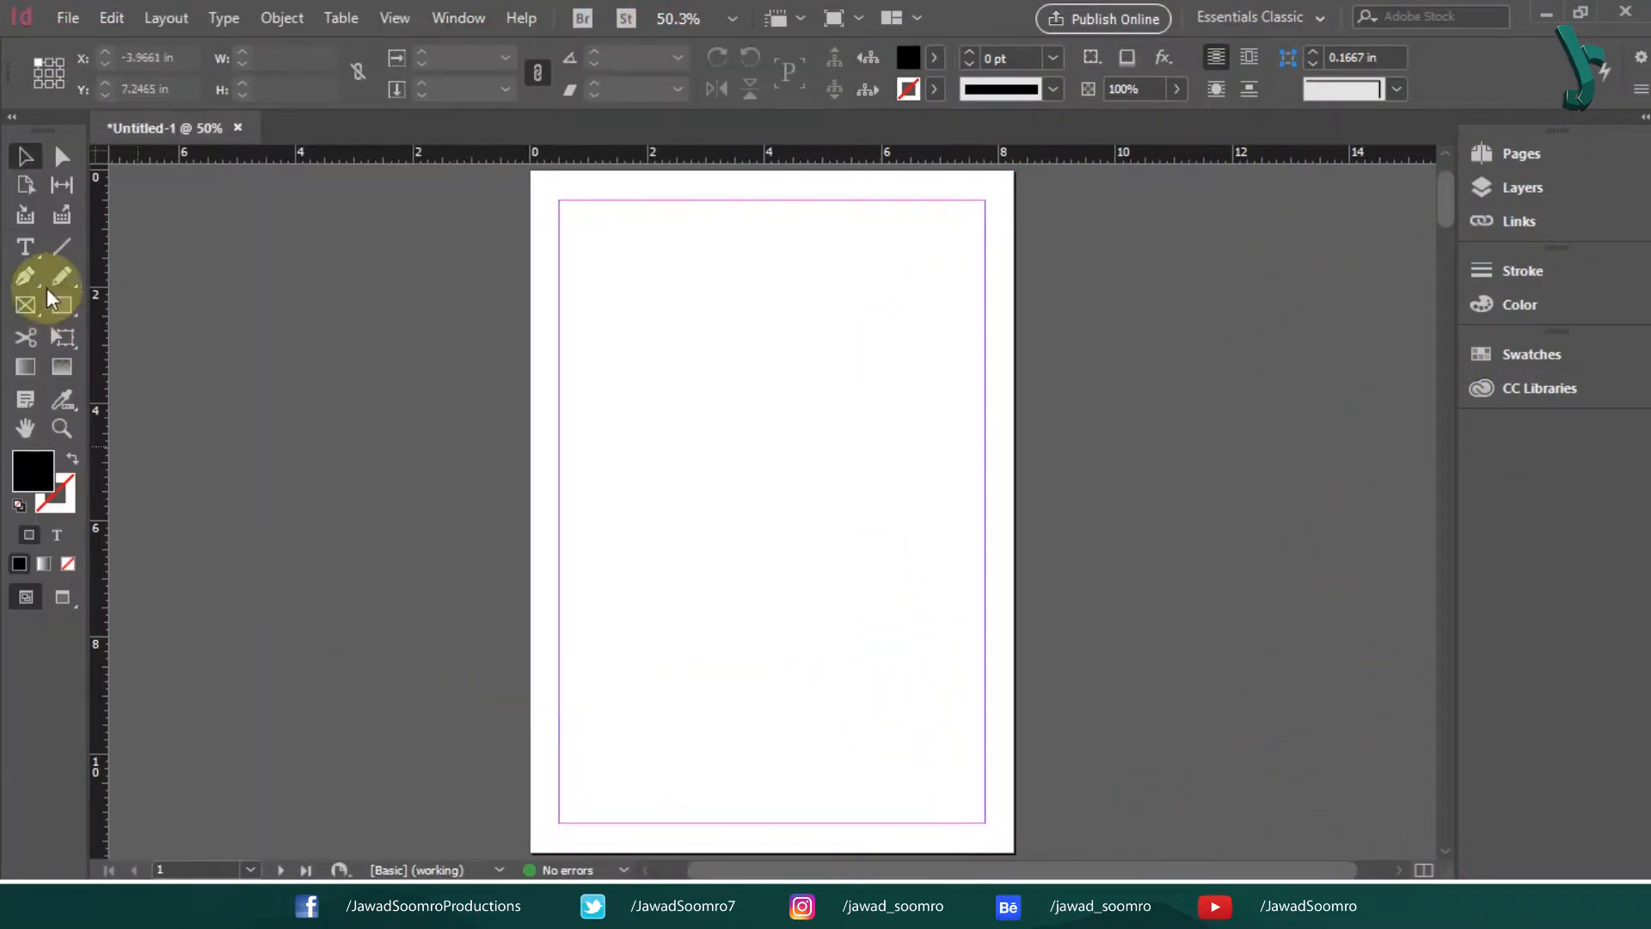
pyautogui.moveTo(60, 140); pyautogui.dragTo(800, 256)
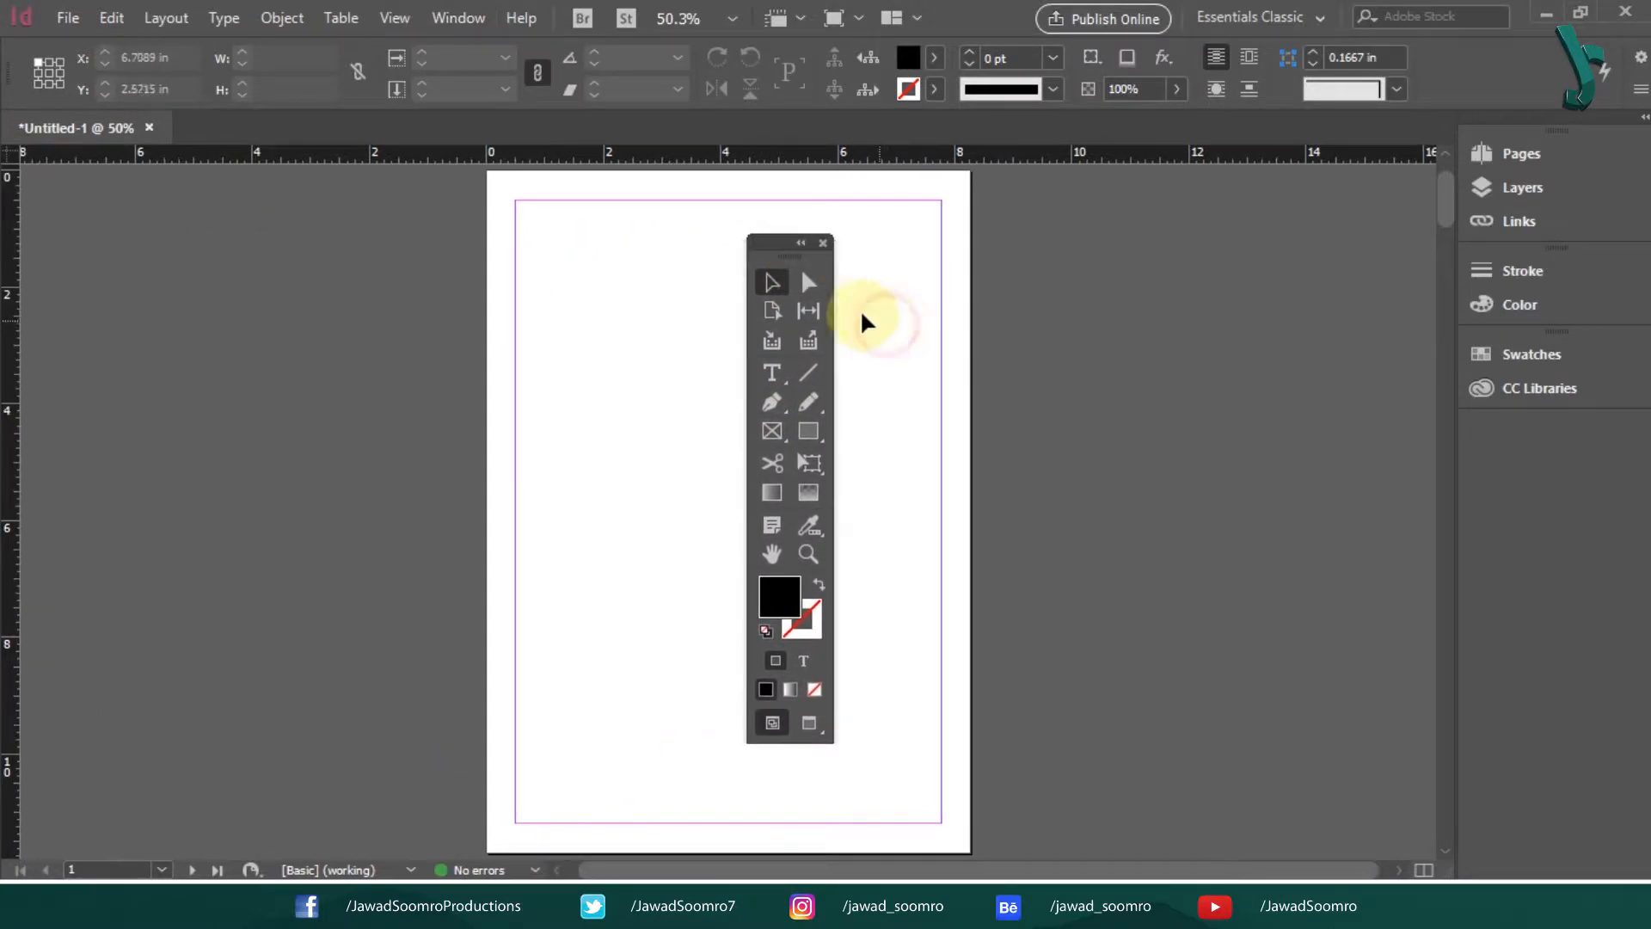
# Go through the tools in the floating Tools panel from Direct Selection to Zoom, and dock the panel again.
pyautogui.click(812, 288)
pyautogui.click(772, 310)
pyautogui.click(808, 310)
pyautogui.click(772, 341)
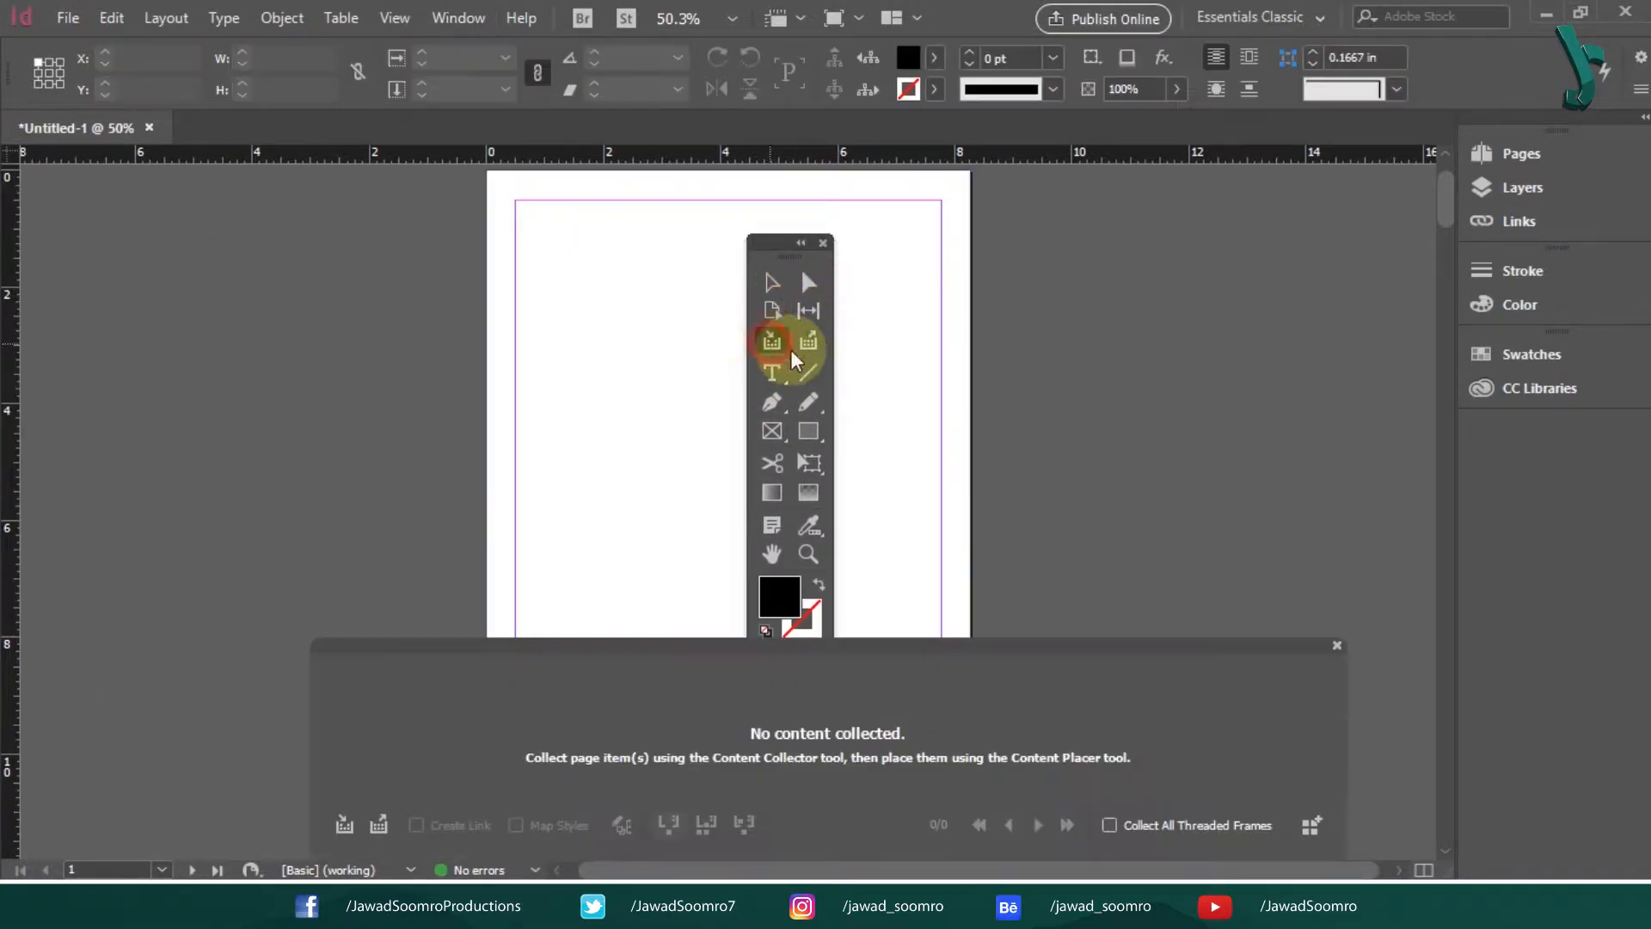
pyautogui.click(808, 341)
pyautogui.click(772, 371)
pyautogui.click(808, 372)
pyautogui.click(772, 402)
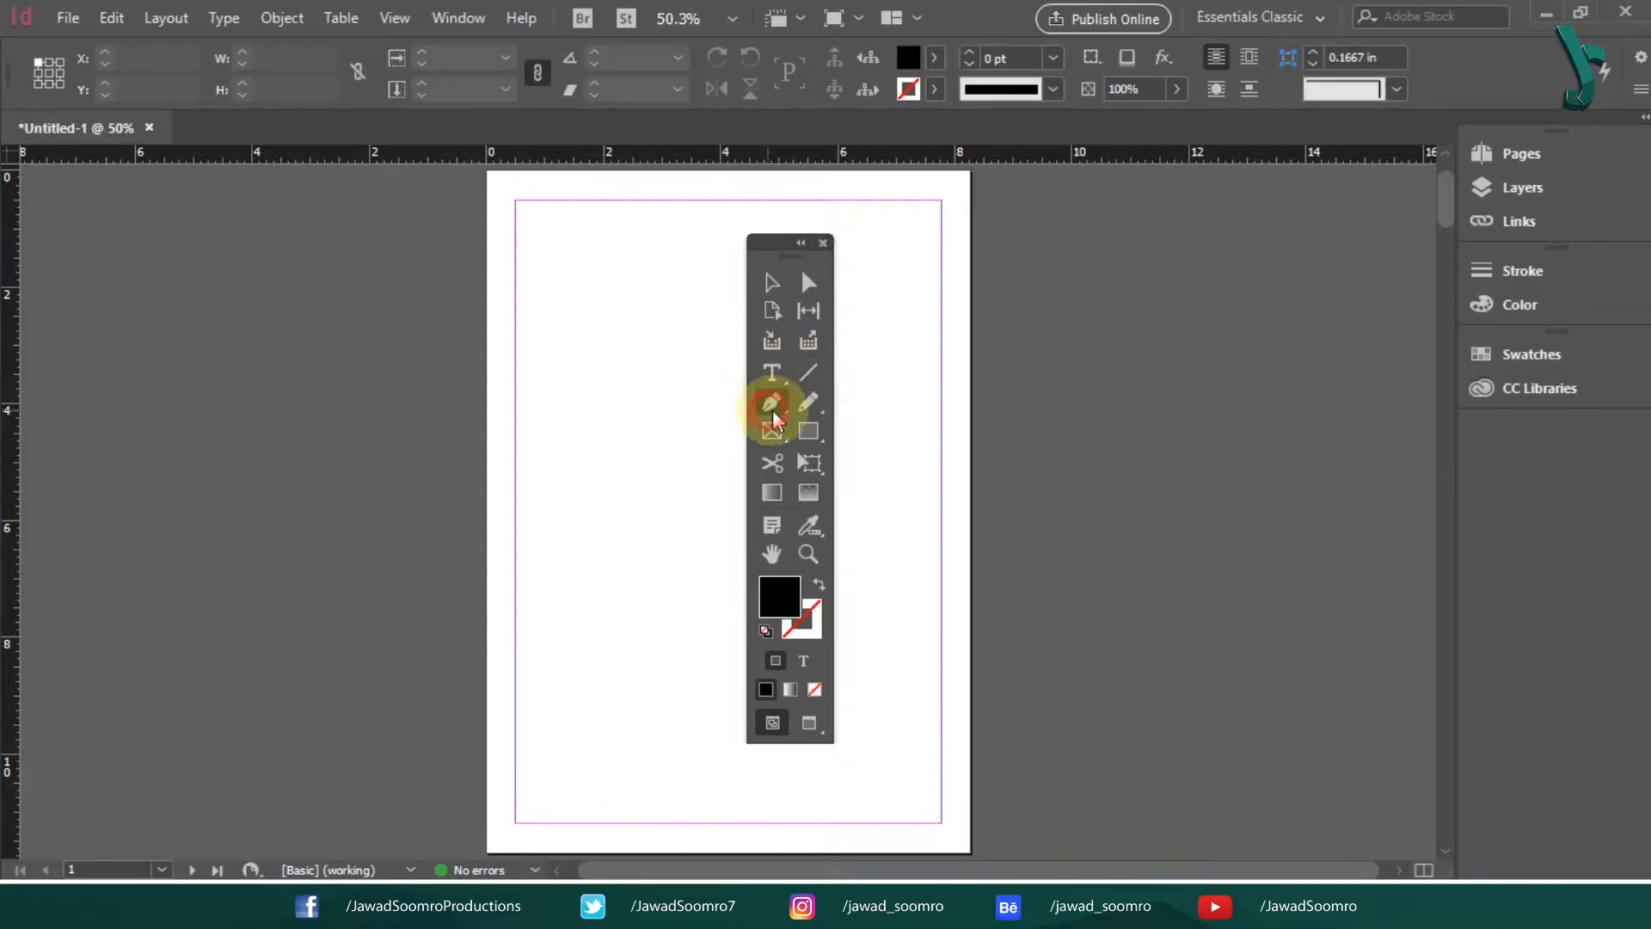
pyautogui.click(808, 401)
pyautogui.click(772, 430)
pyautogui.click(808, 430)
pyautogui.click(773, 463)
pyautogui.click(808, 463)
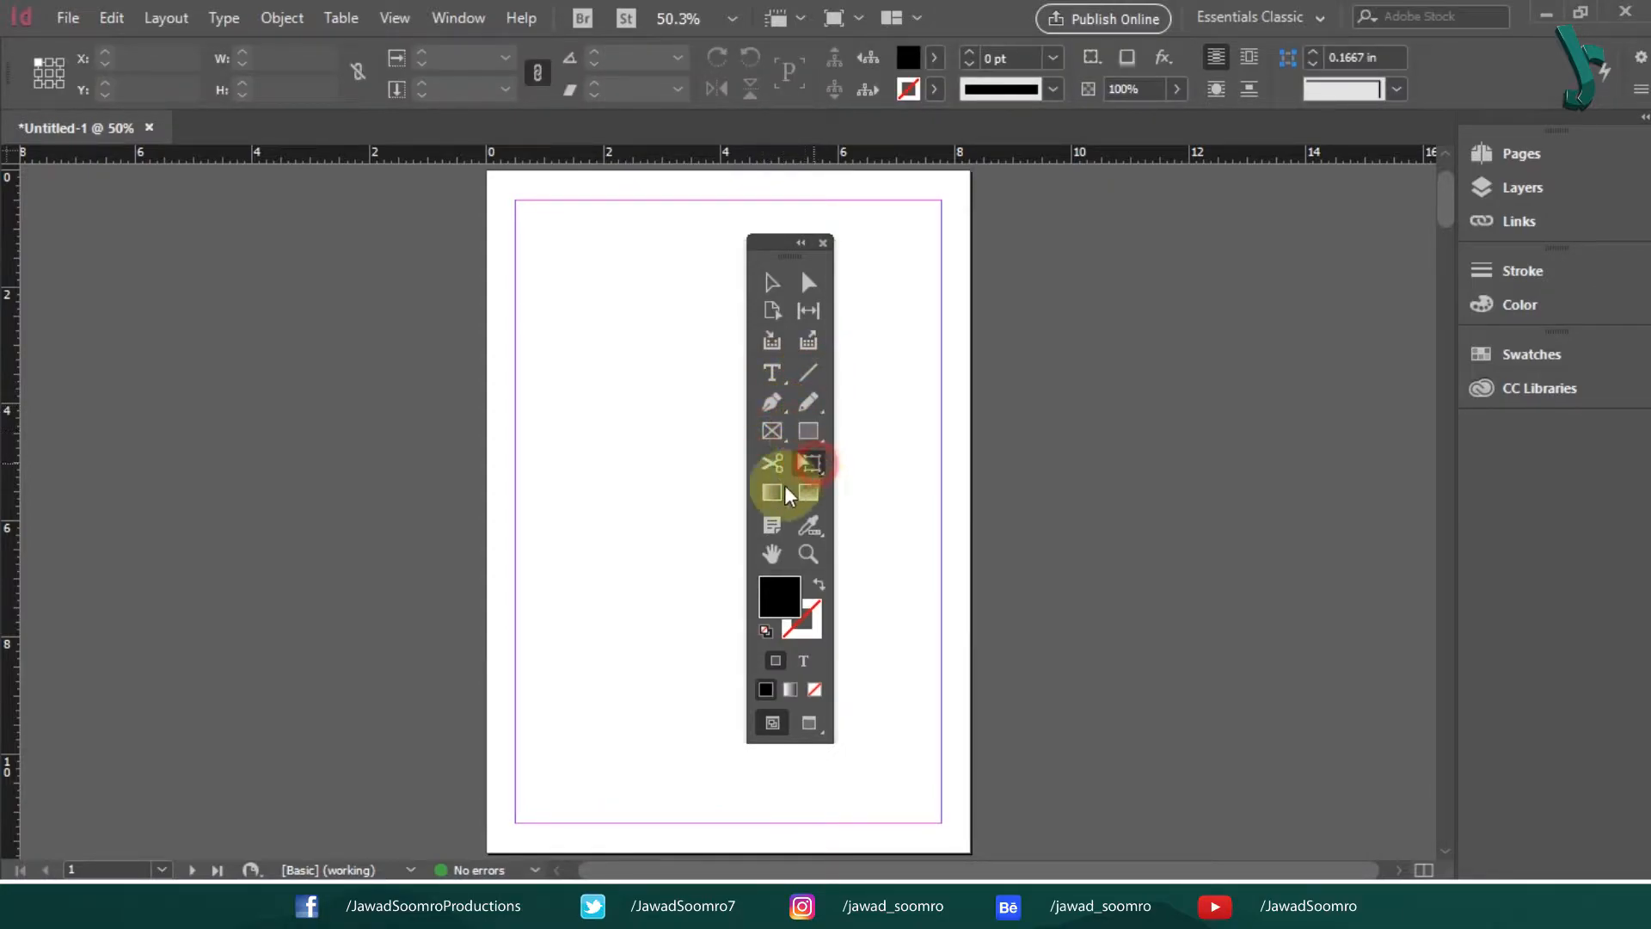
pyautogui.click(772, 492)
pyautogui.click(813, 493)
pyautogui.click(772, 525)
pyautogui.click(809, 525)
pyautogui.click(772, 554)
pyautogui.click(808, 554)
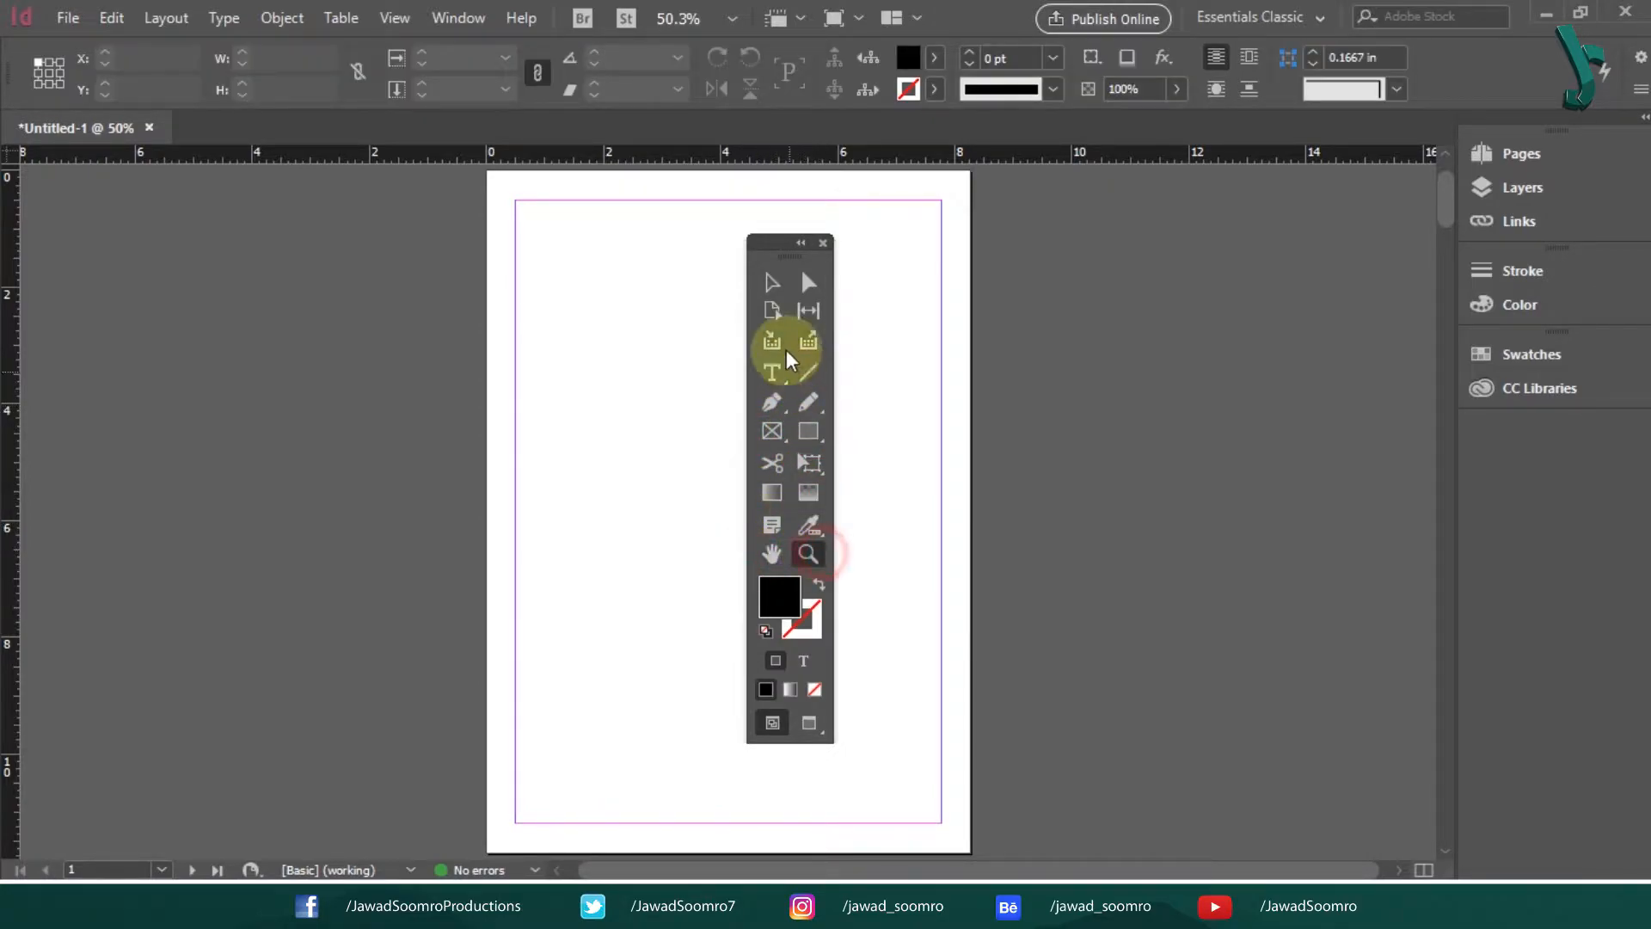
pyautogui.moveTo(785, 251); pyautogui.dragTo(16, 205)
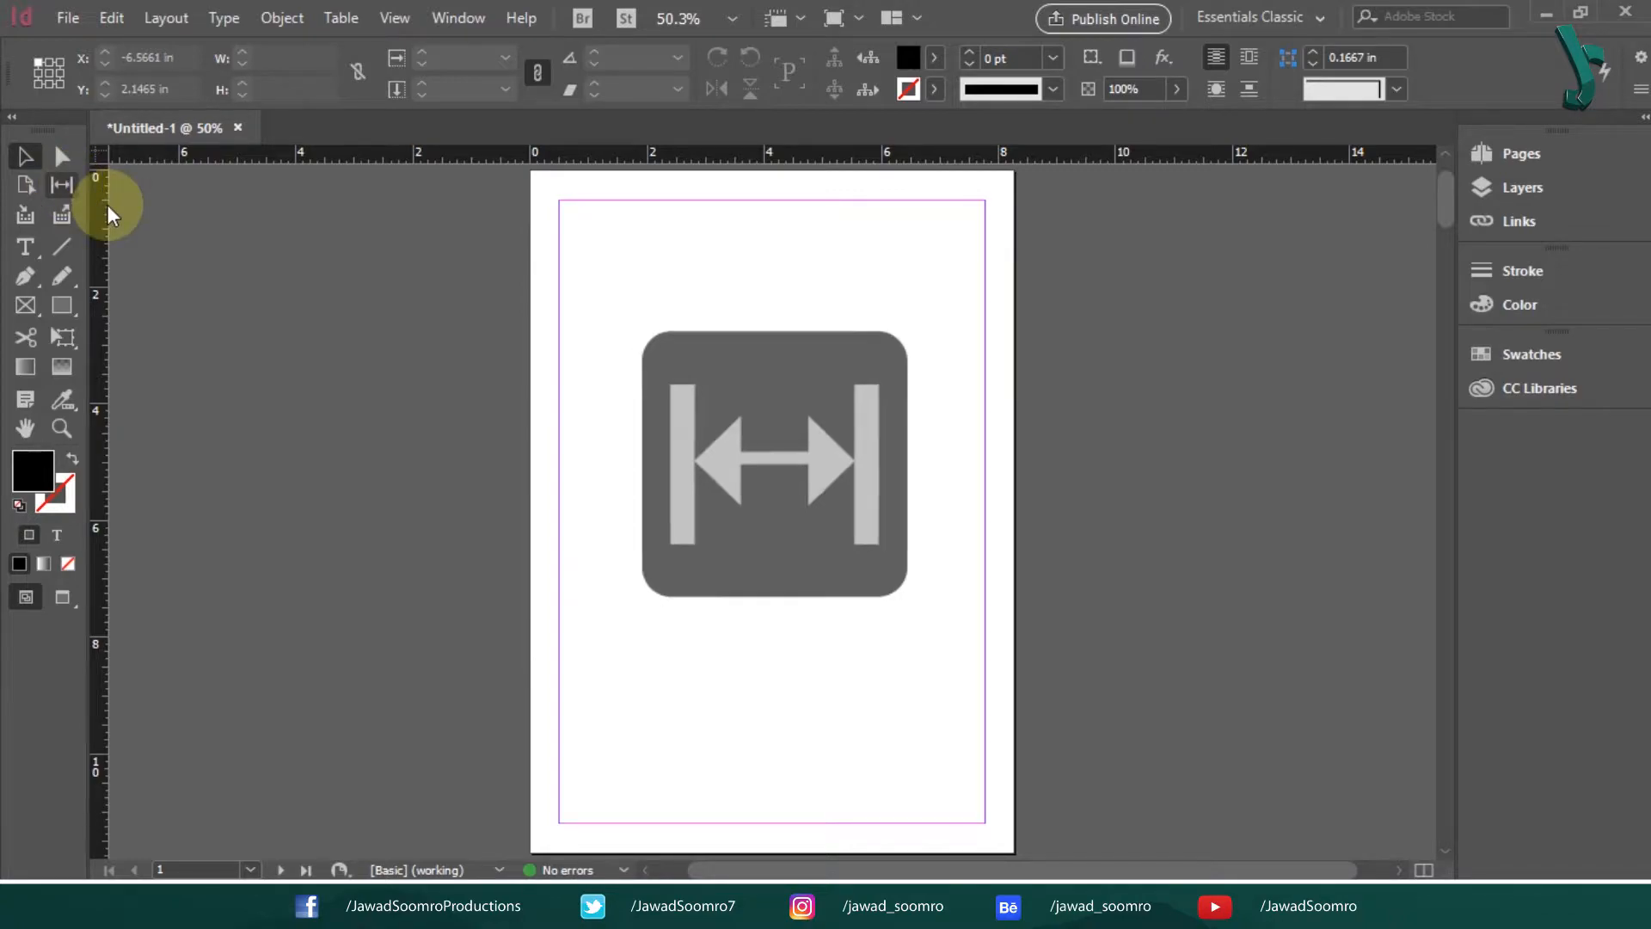
# Arrange the tutorial thumbnails from the pasteboard on the page in a grid of two columns and four rows.
pyautogui.moveTo(557, 226); pyautogui.dragTo(889, 507)
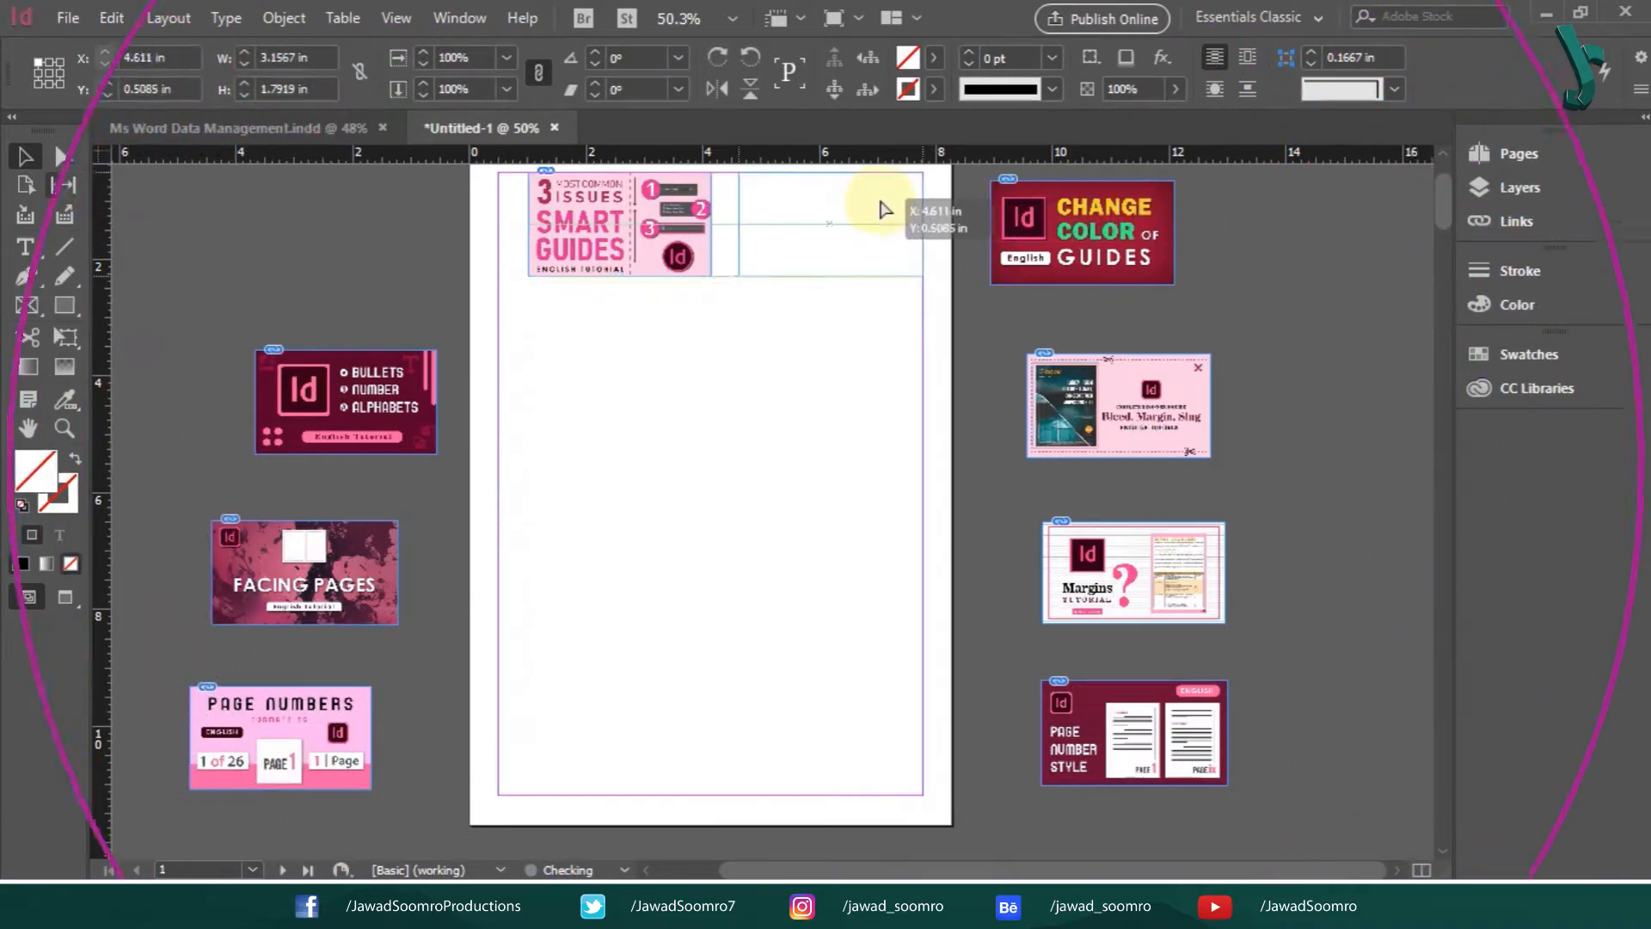
pyautogui.moveTo(1133, 571); pyautogui.dragTo(820, 464)
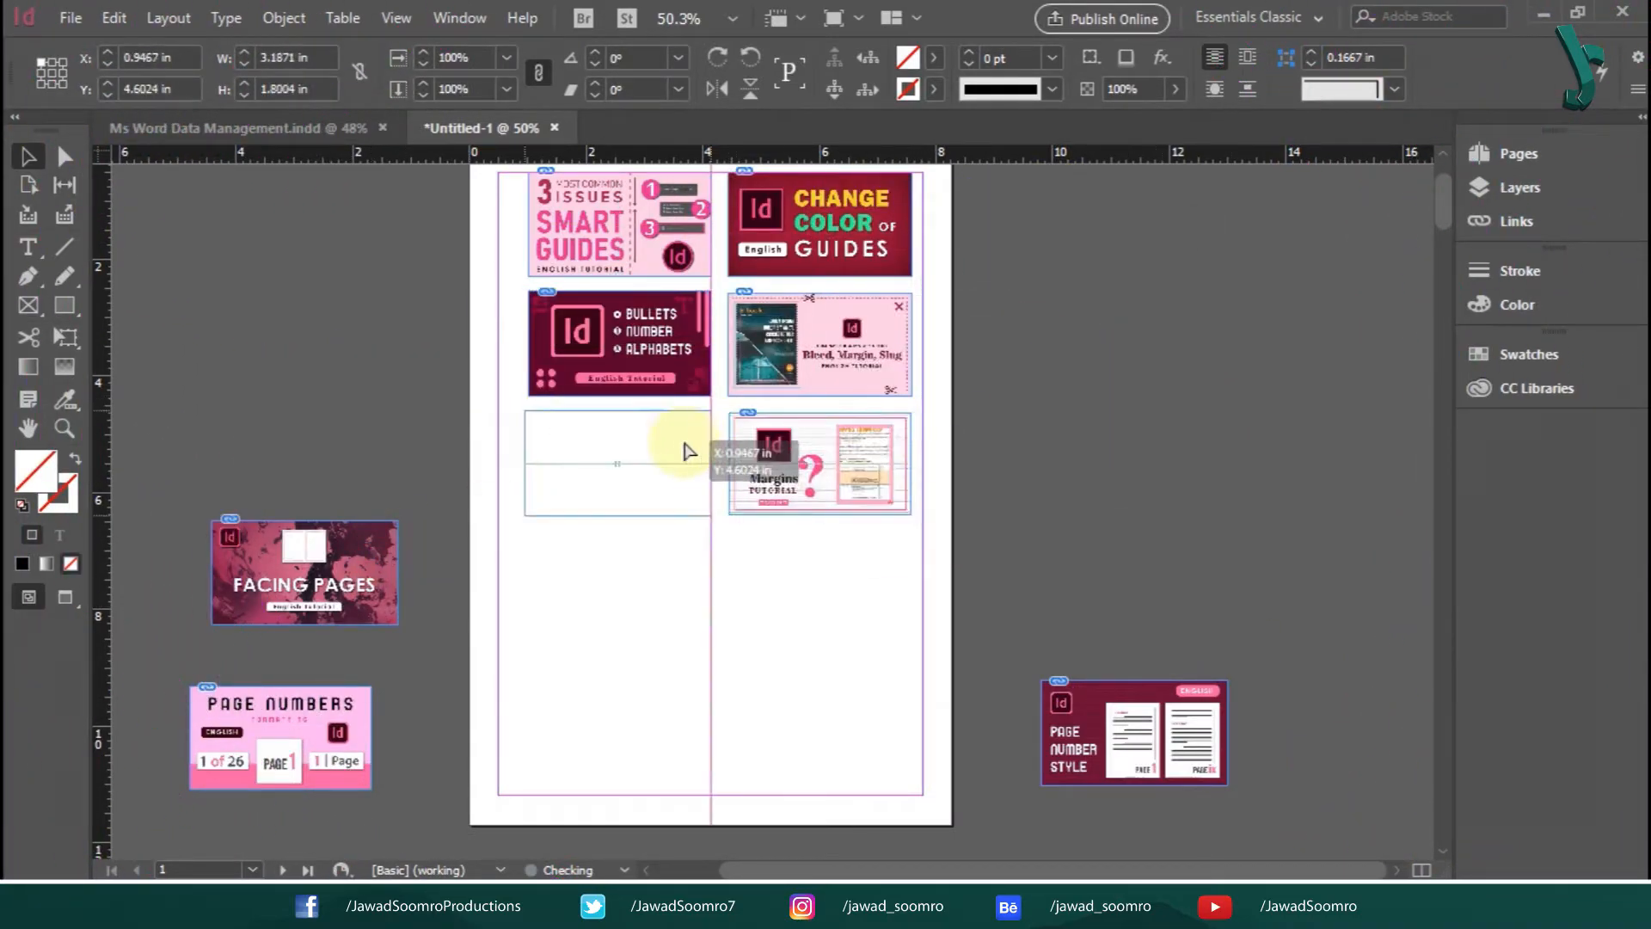
pyautogui.moveTo(304, 572); pyautogui.dragTo(617, 457)
pyautogui.moveTo(1133, 731); pyautogui.dragTo(819, 580)
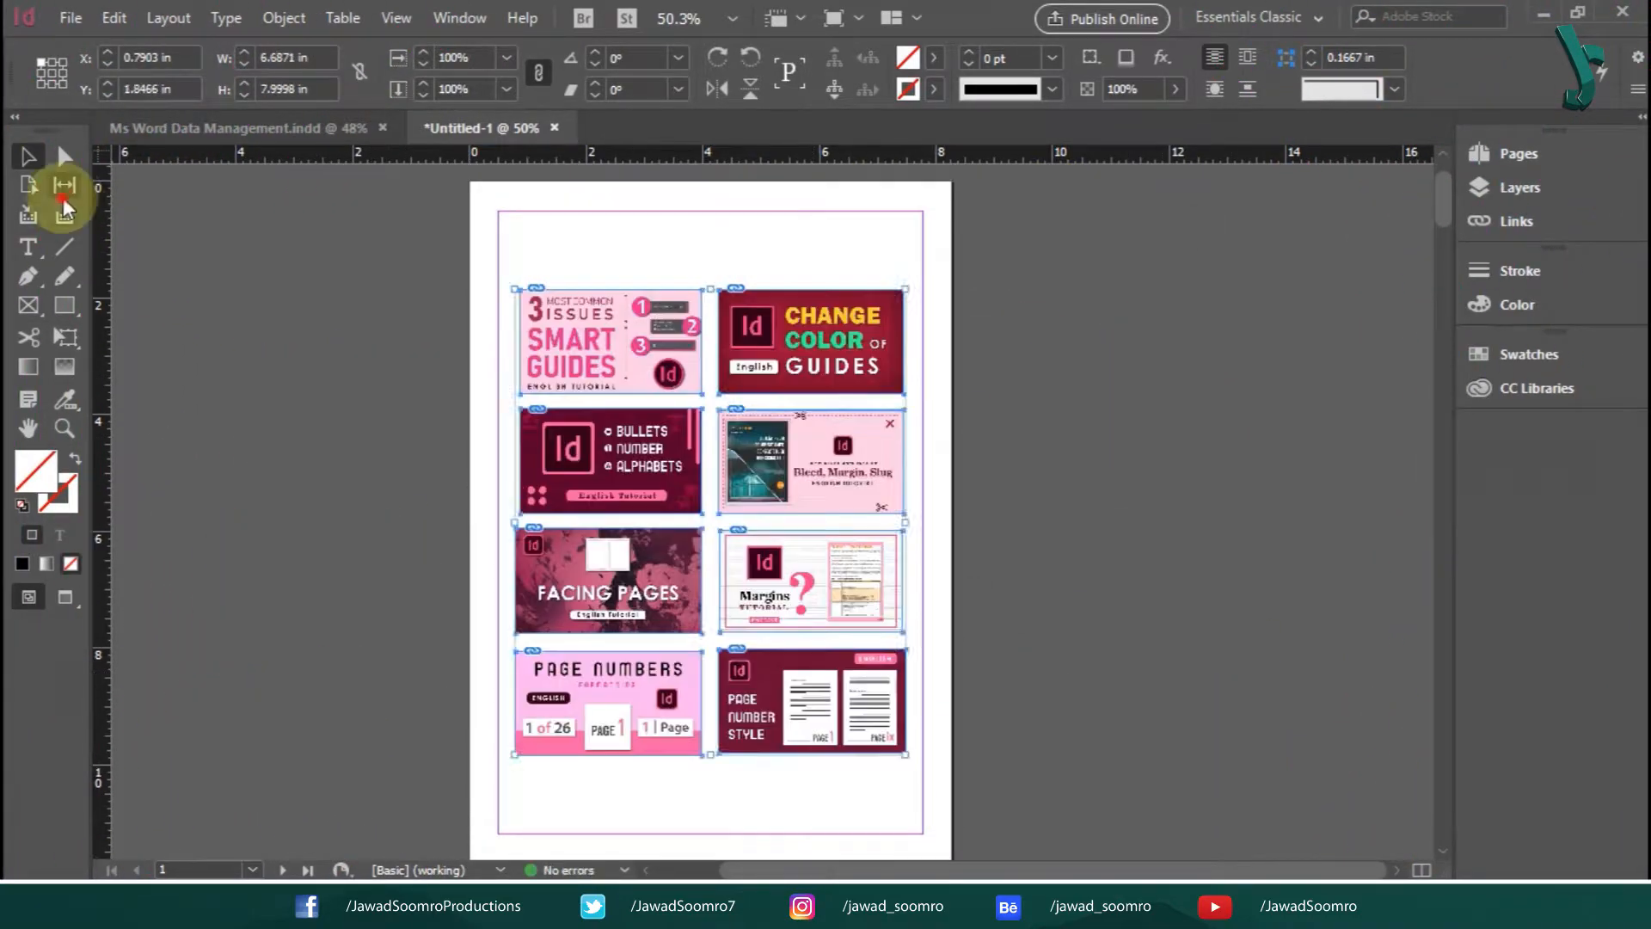
# Use the Gap tool to adjust the gap between the thumbnail columns and the gap between the second and third rows.
pyautogui.click(63, 193)
pyautogui.moveTo(703, 308); pyautogui.dragTo(722, 337)
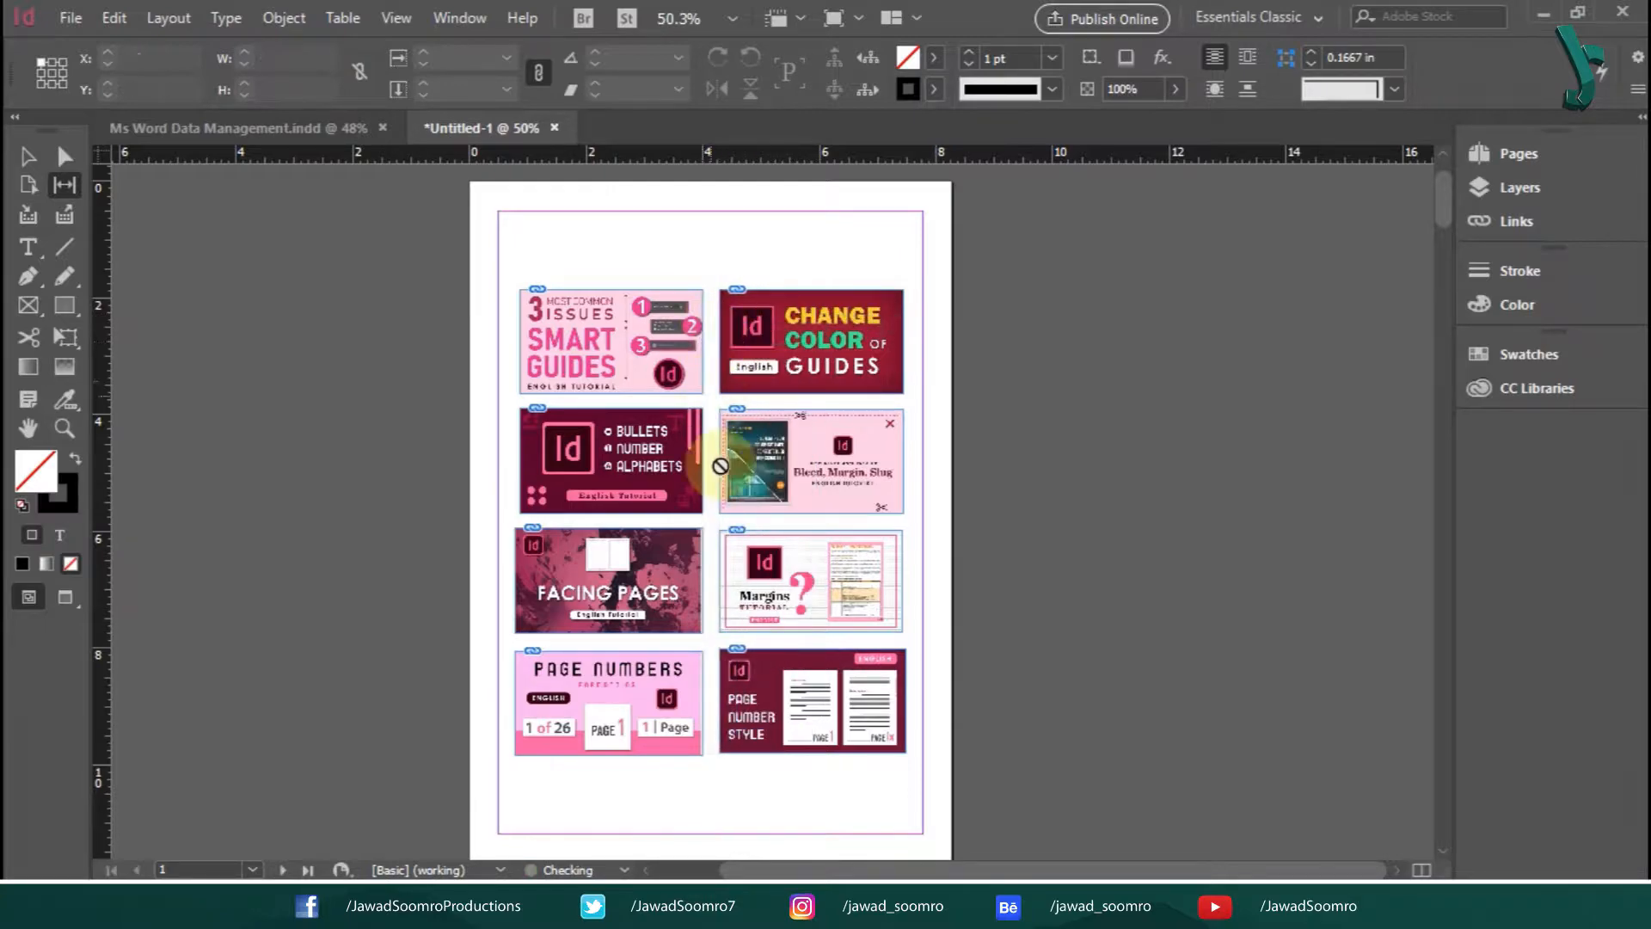
pyautogui.moveTo(656, 515); pyautogui.dragTo(869, 527)
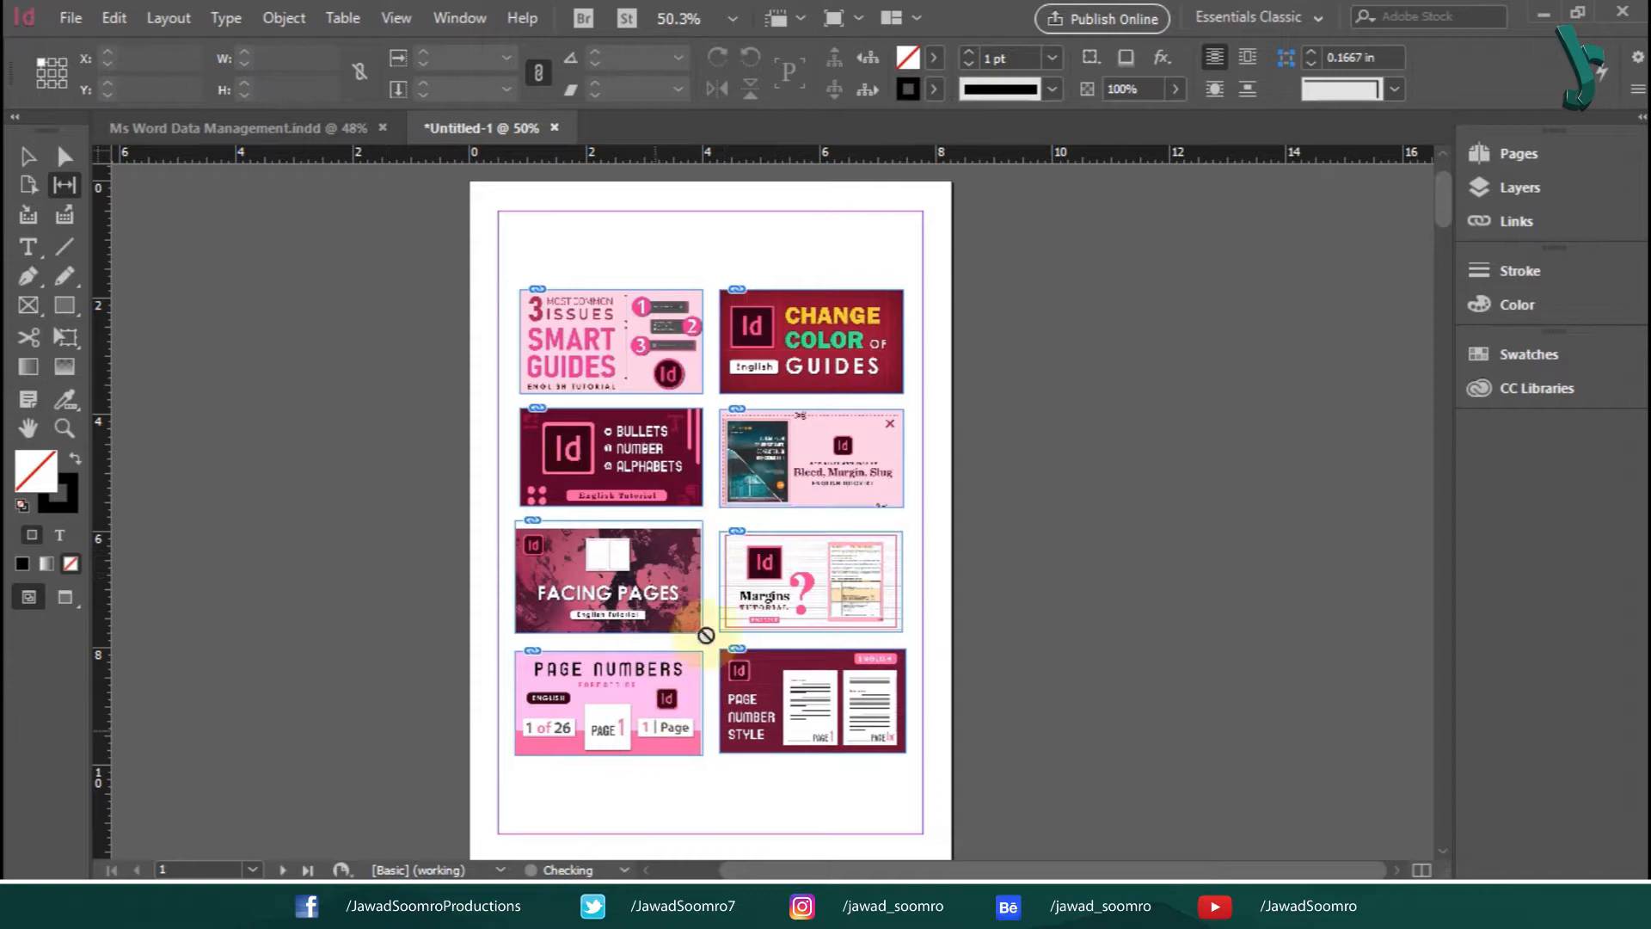
# Shift the horizontal gap between the two stacked thumbnails up to about the middle of the page with the Gap tool.
pyautogui.press('v')
pyautogui.hotkey('ctrl', 'a')
pyautogui.scroll(-3, 1109, 266)
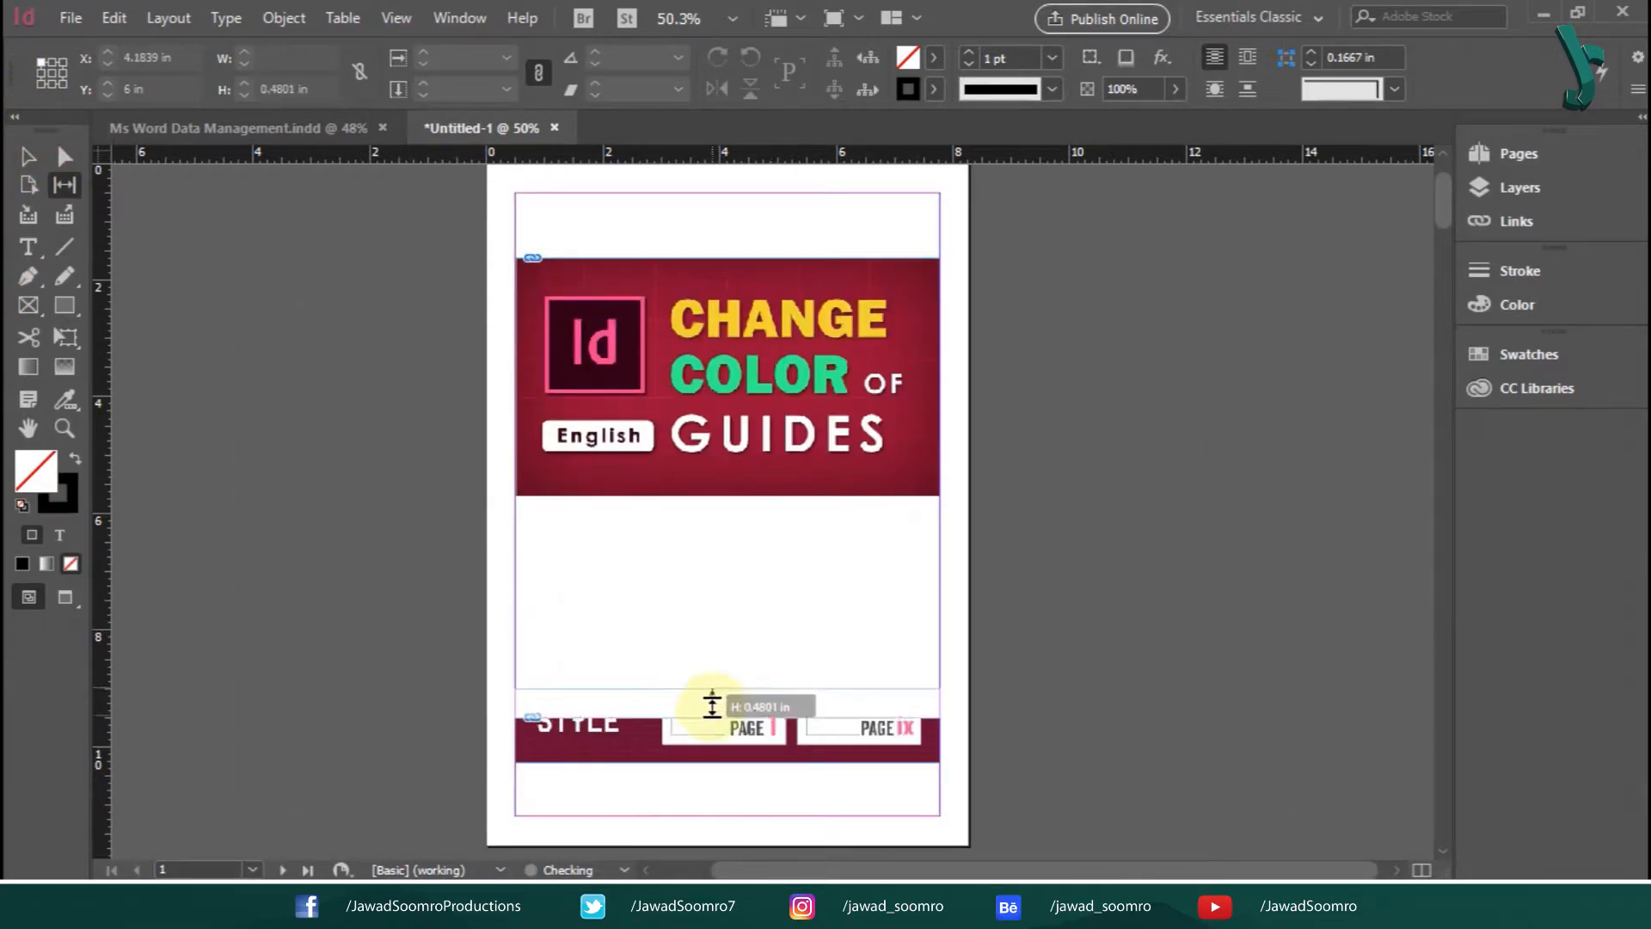
pyautogui.moveTo(704, 696); pyautogui.dragTo(689, 536)
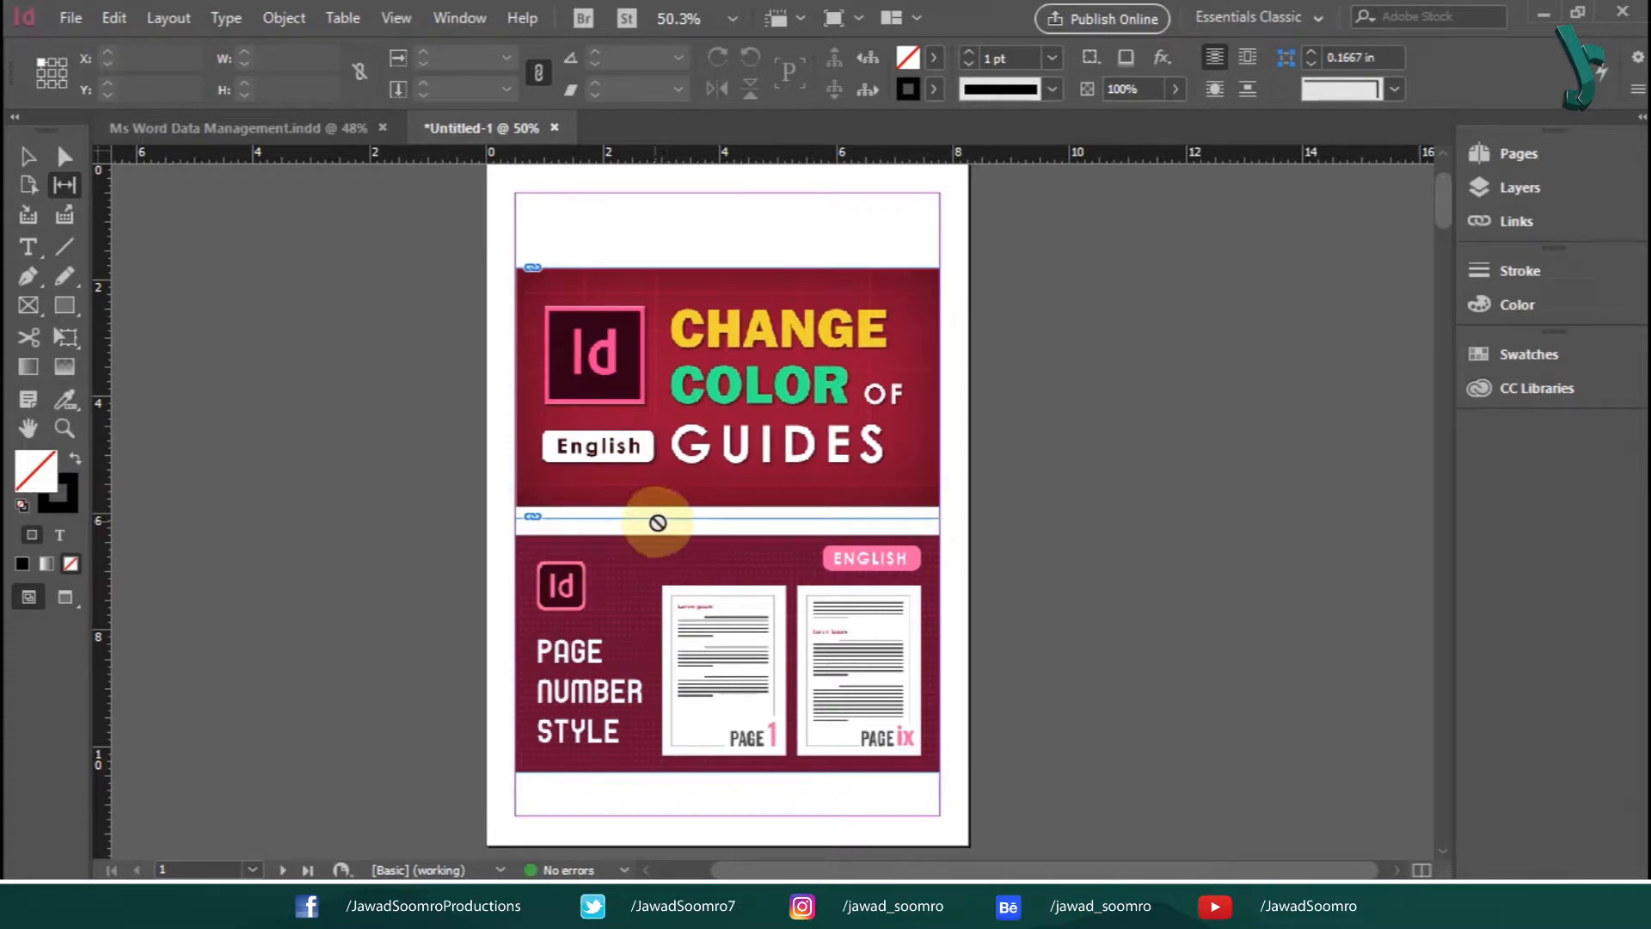
pyautogui.moveTo(711, 512)
pyautogui.mouseDown()
pyautogui.moveTo(744, 496)
pyautogui.moveTo(781, 556)
pyautogui.moveTo(748, 517)
pyautogui.moveTo(705, 545)
pyautogui.mouseUp()
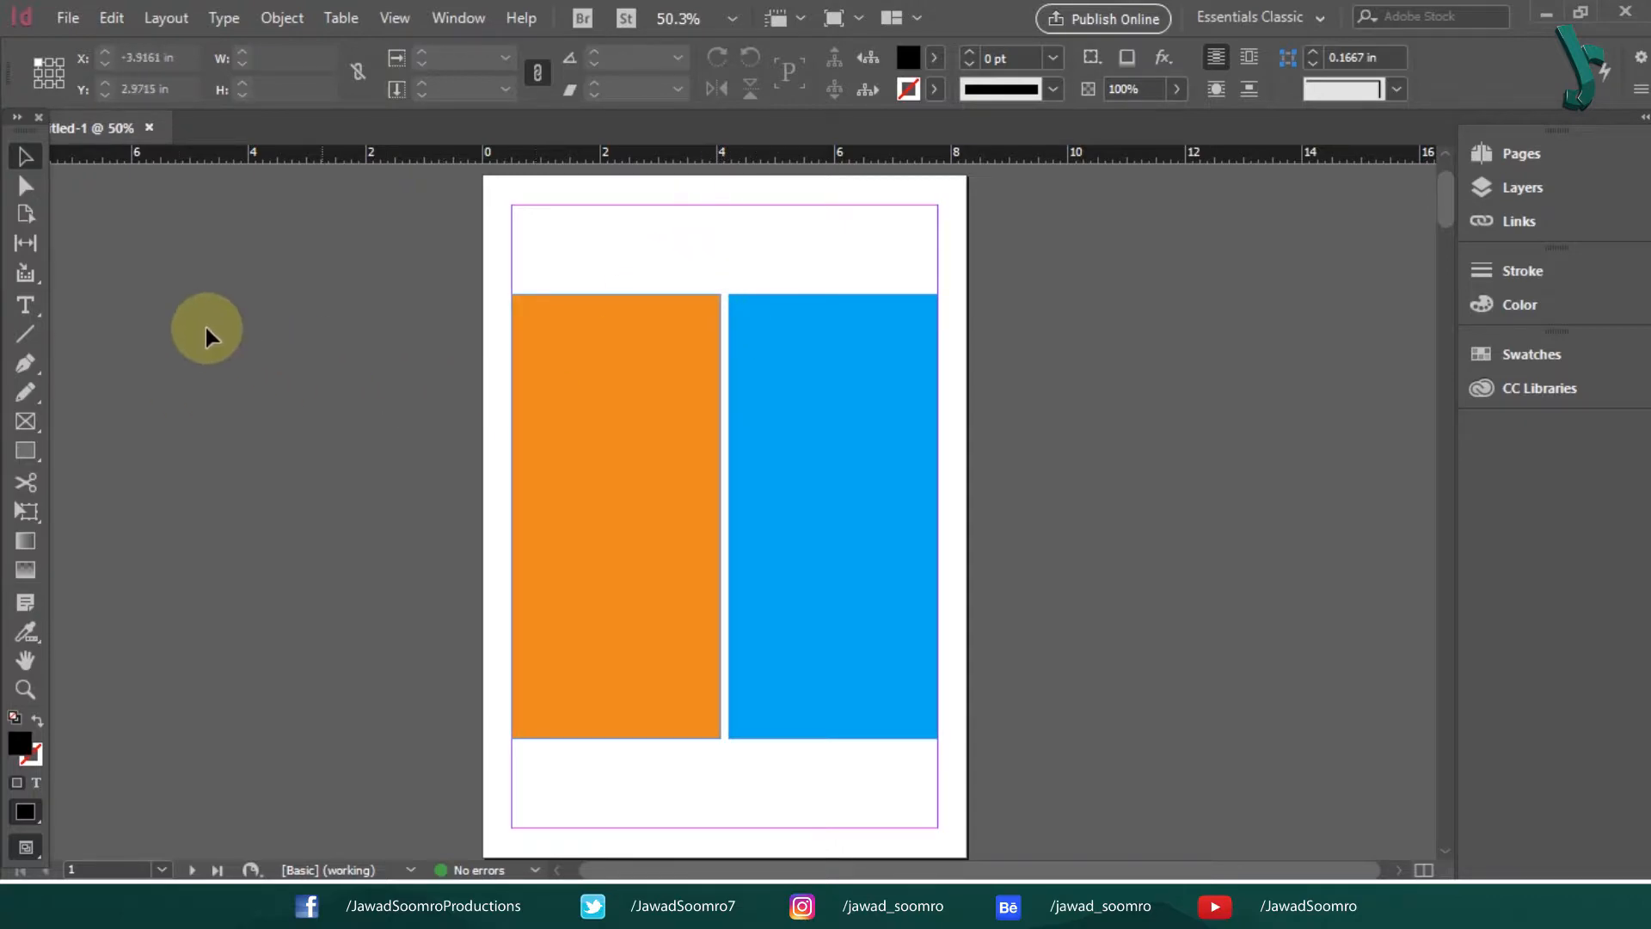
# Move the vertical gap between the orange and blue rectangles with the Gap tool.
pyautogui.press('u')
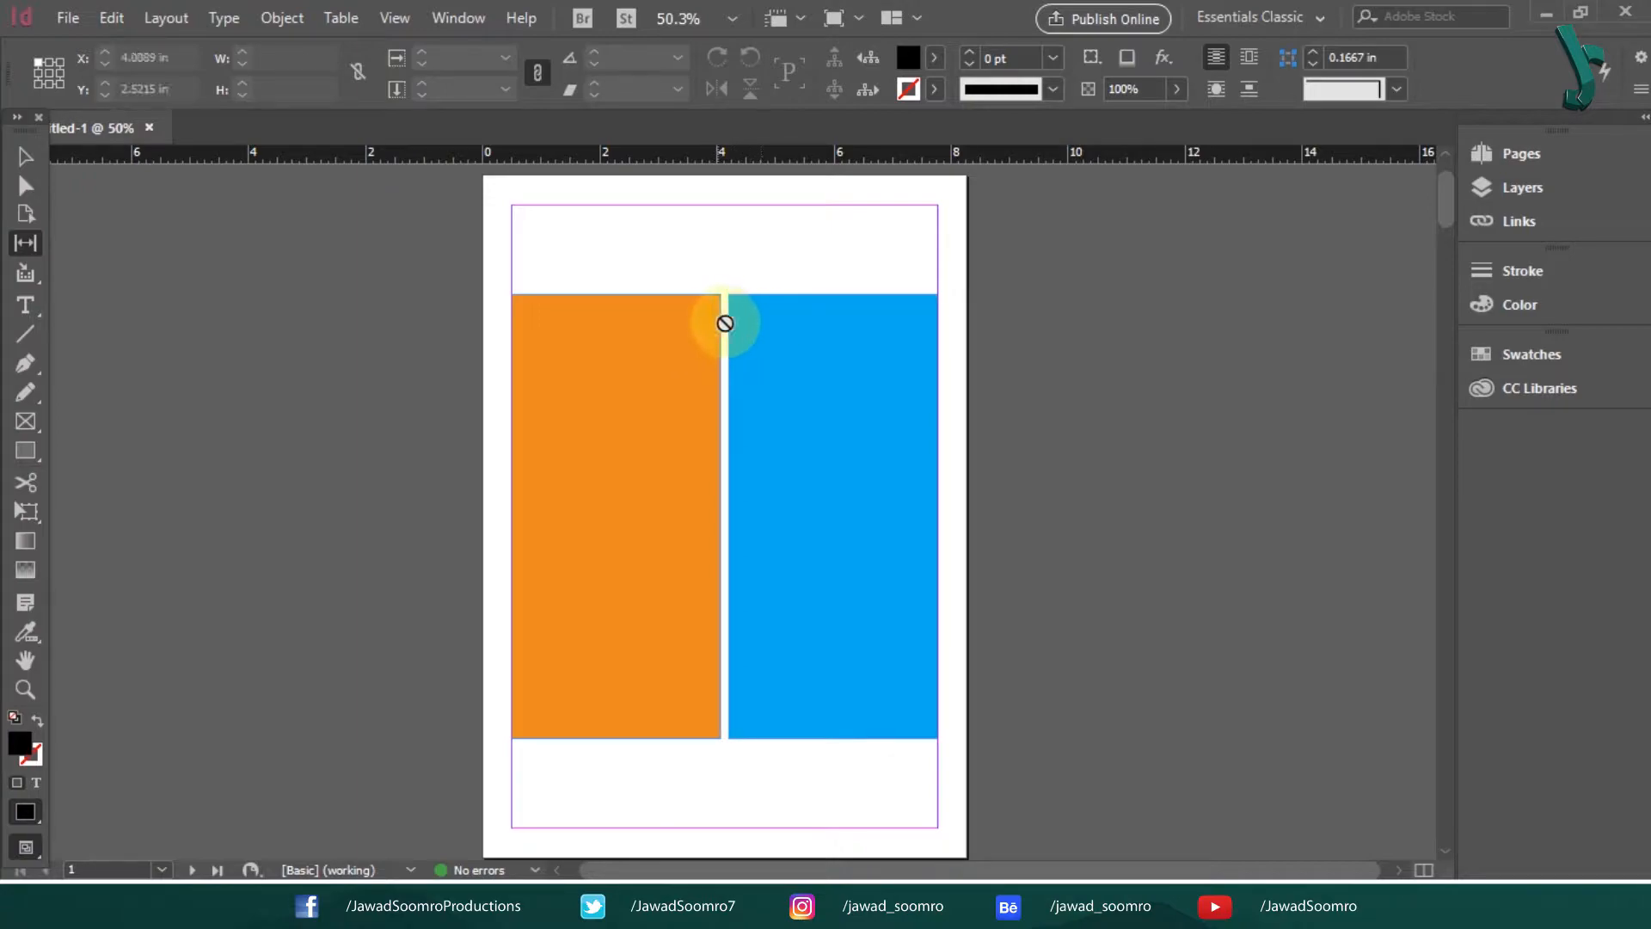
pyautogui.moveTo(725, 334); pyautogui.dragTo(723, 426)
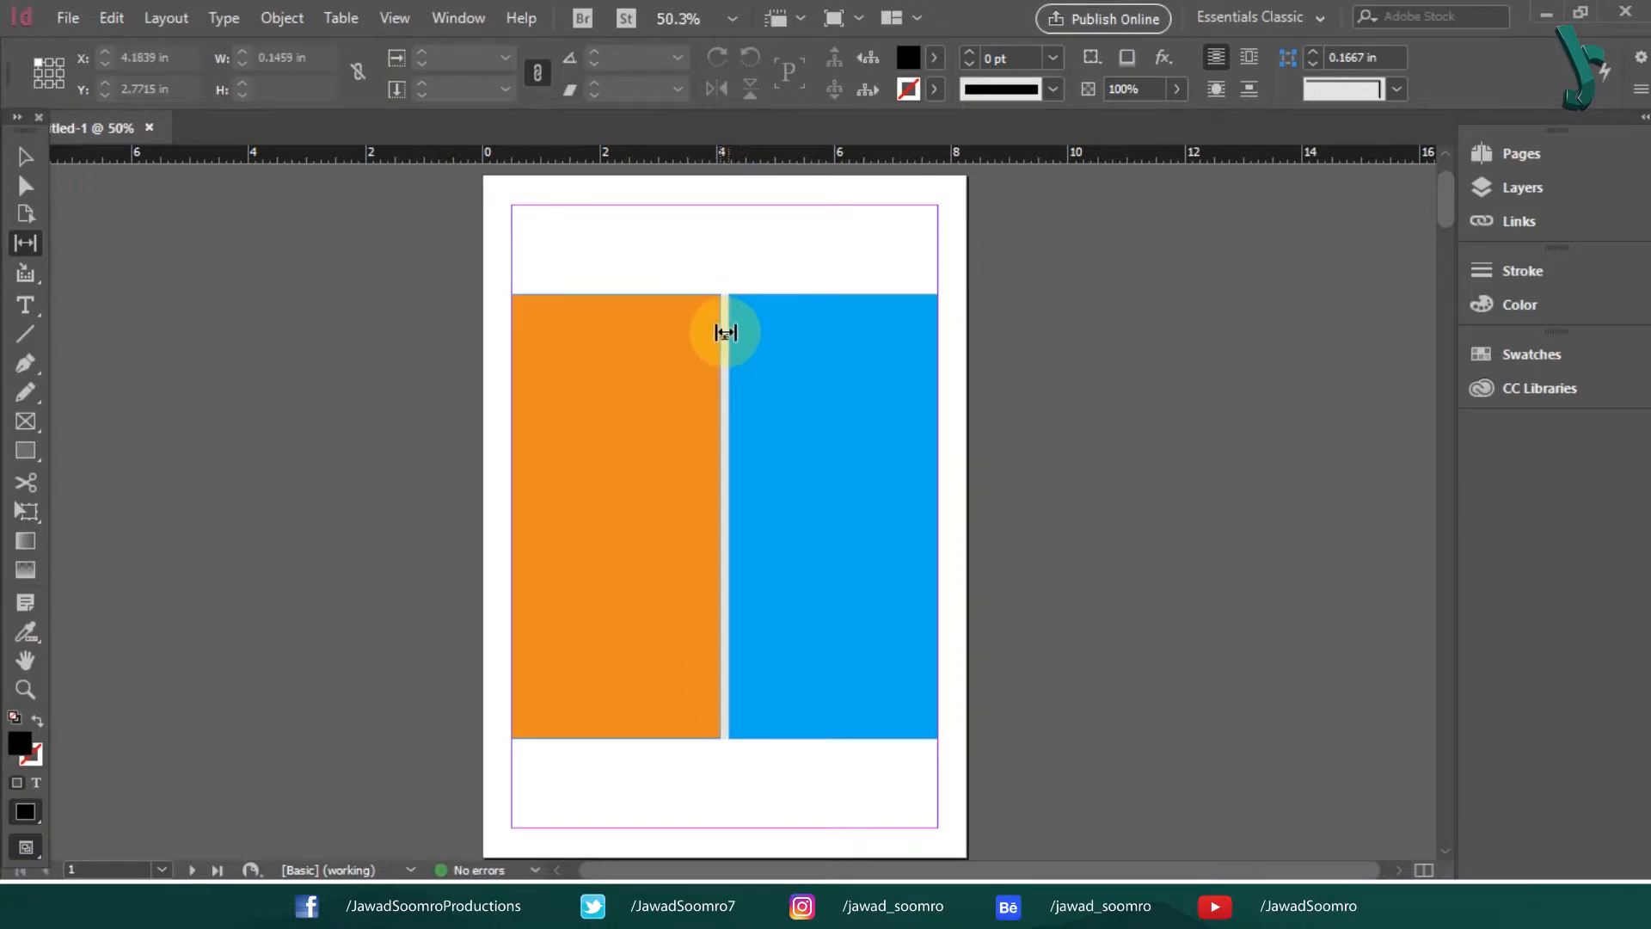
pyautogui.moveTo(723, 332); pyautogui.dragTo(921, 405)
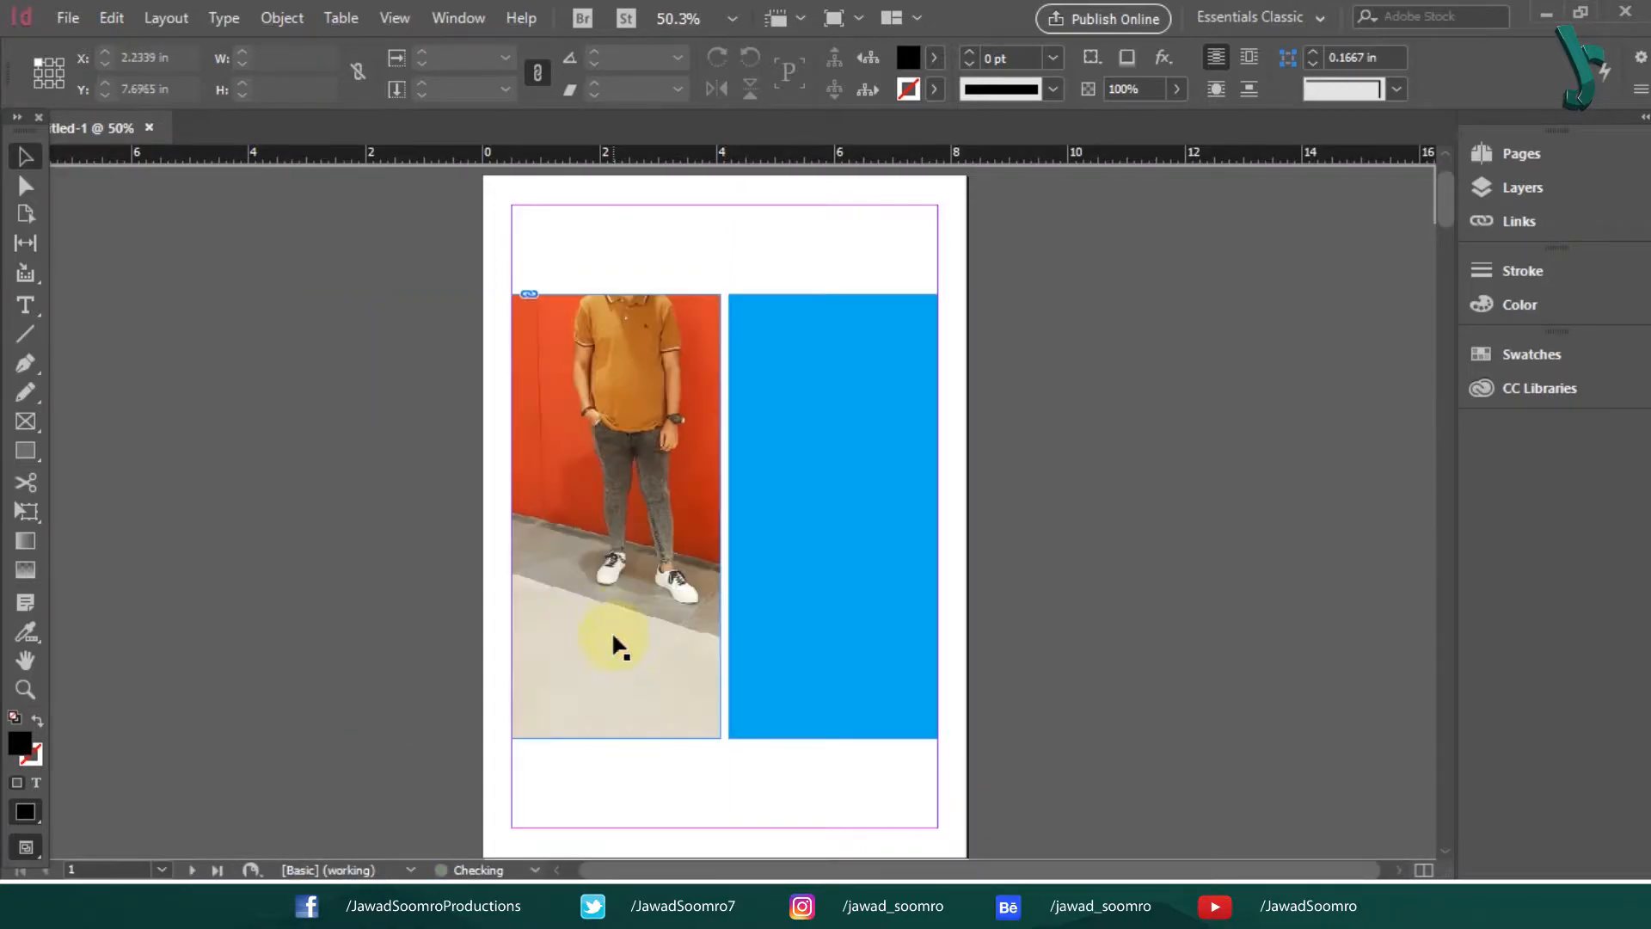
# Scale down the photo inside the left frame so that the man's whole figure fits in it.
pyautogui.doubleClick(638, 470)
pyautogui.scroll(2, 638, 471)
pyautogui.moveTo(416, 198); pyautogui.dragTo(509, 384)
pyautogui.scroll(-6, 516, 384)
pyautogui.moveTo(801, 690); pyautogui.dragTo(709, 507)
pyautogui.scroll(4, 862, 571)
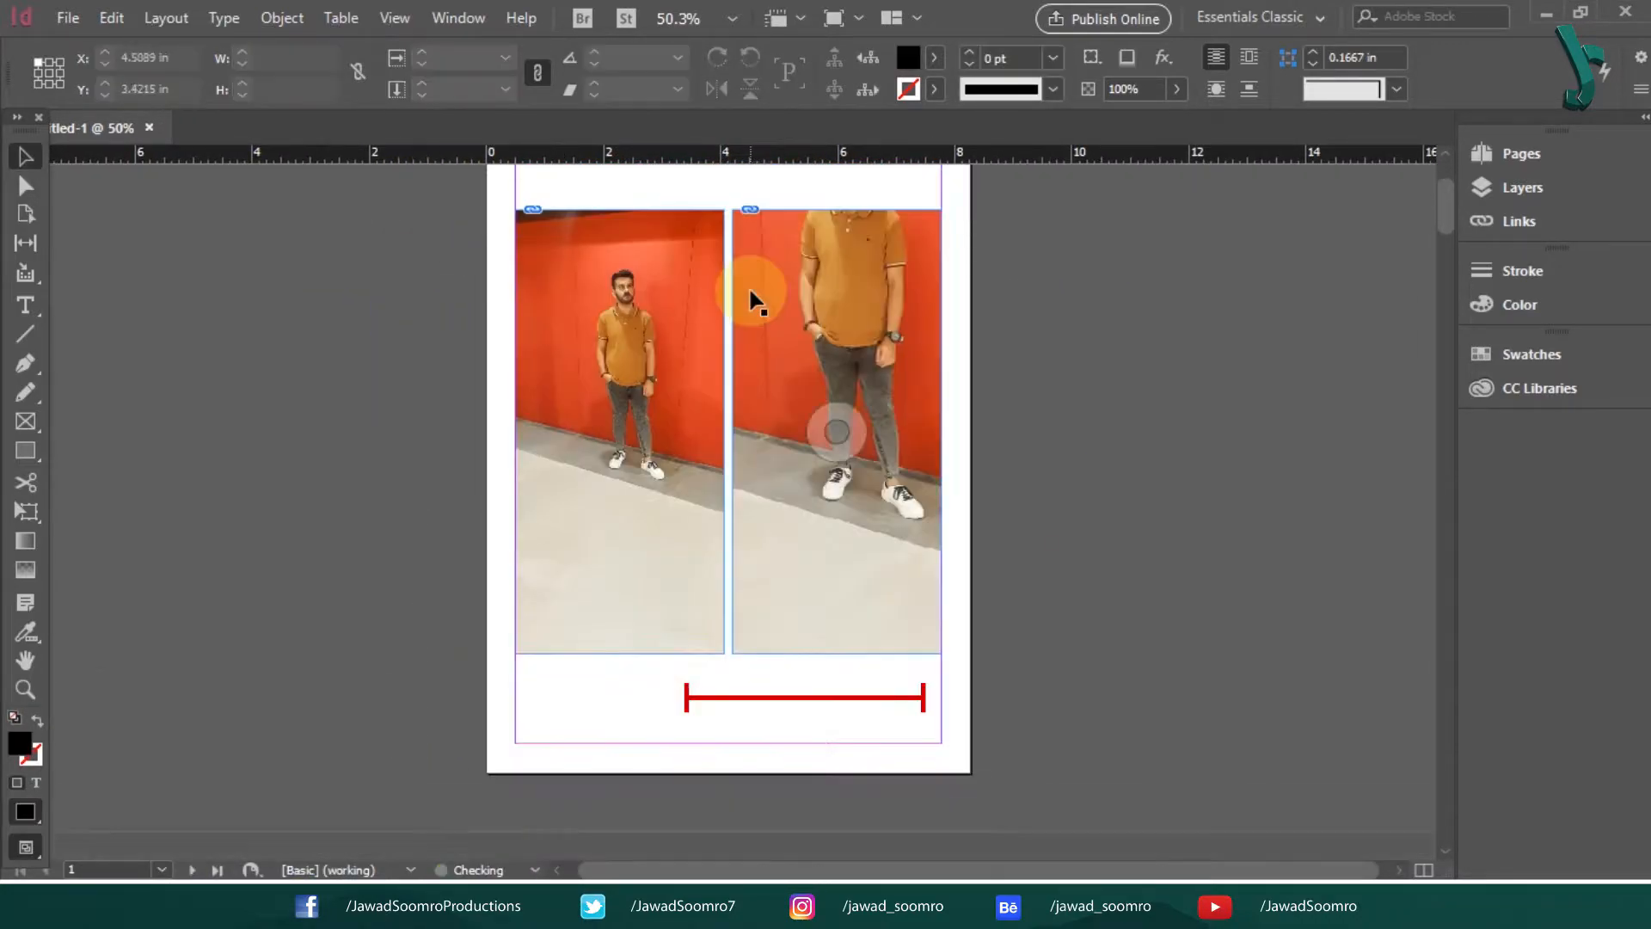
# Scale down the photo inside the right frame to match the one in the left frame.
pyautogui.scroll(2, 825, 378)
pyautogui.doubleClick(896, 445)
pyautogui.moveTo(648, 250); pyautogui.dragTo(866, 412)
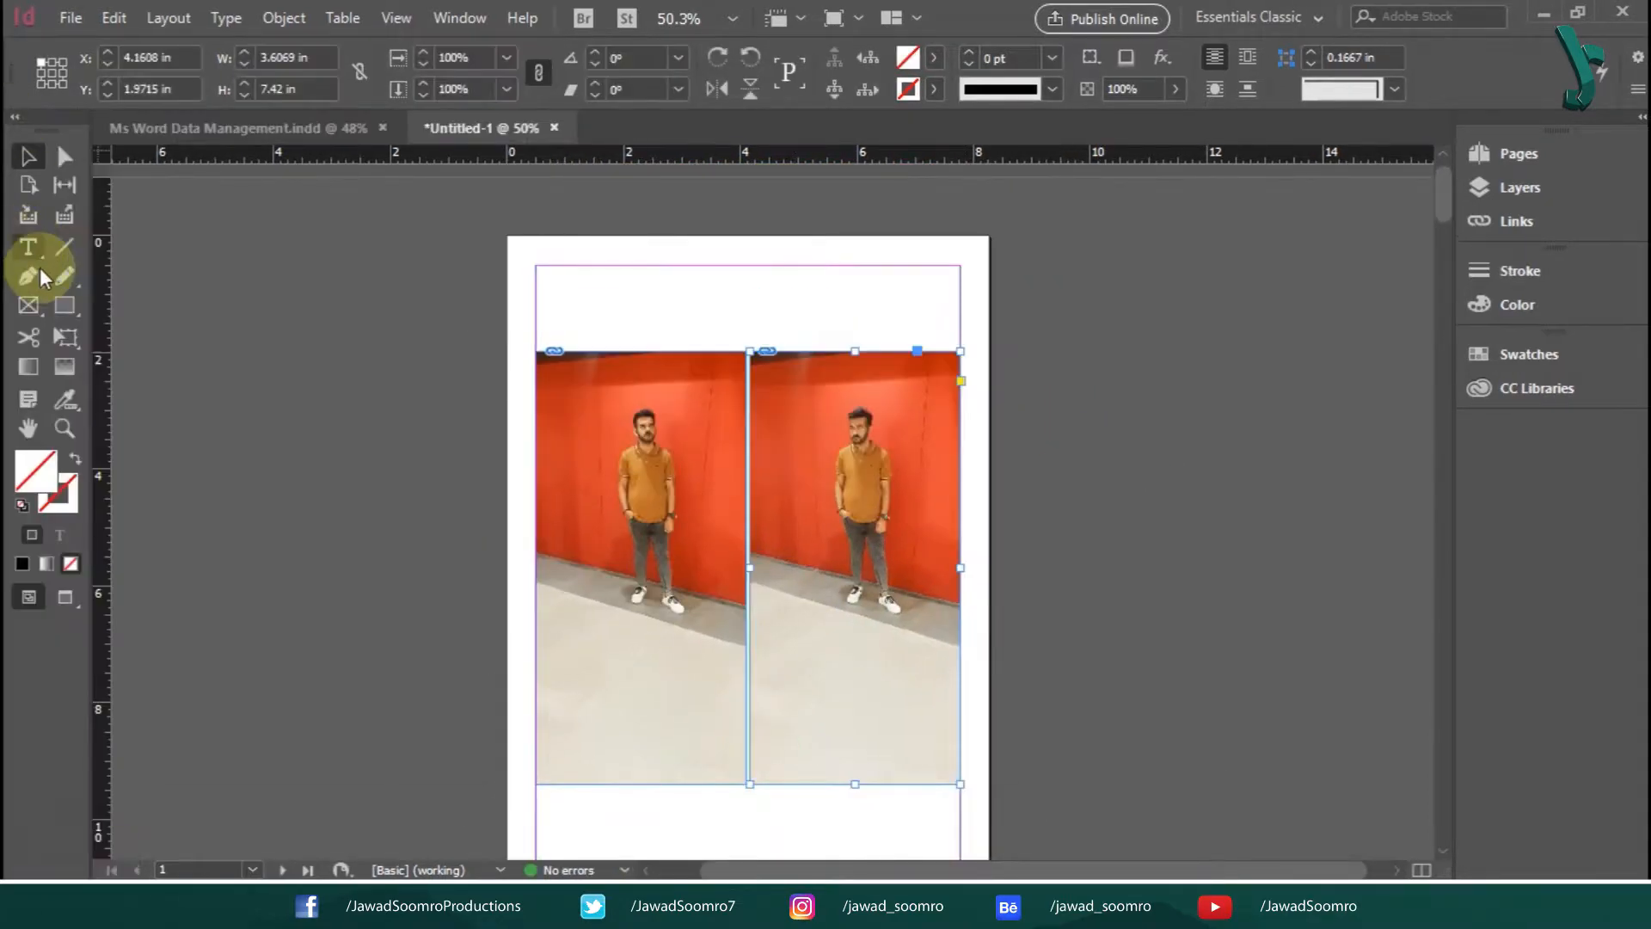
# Use the Gap tool to adjust the gaps between the photo frames and the page's top and right edges.
pyautogui.click(64, 185)
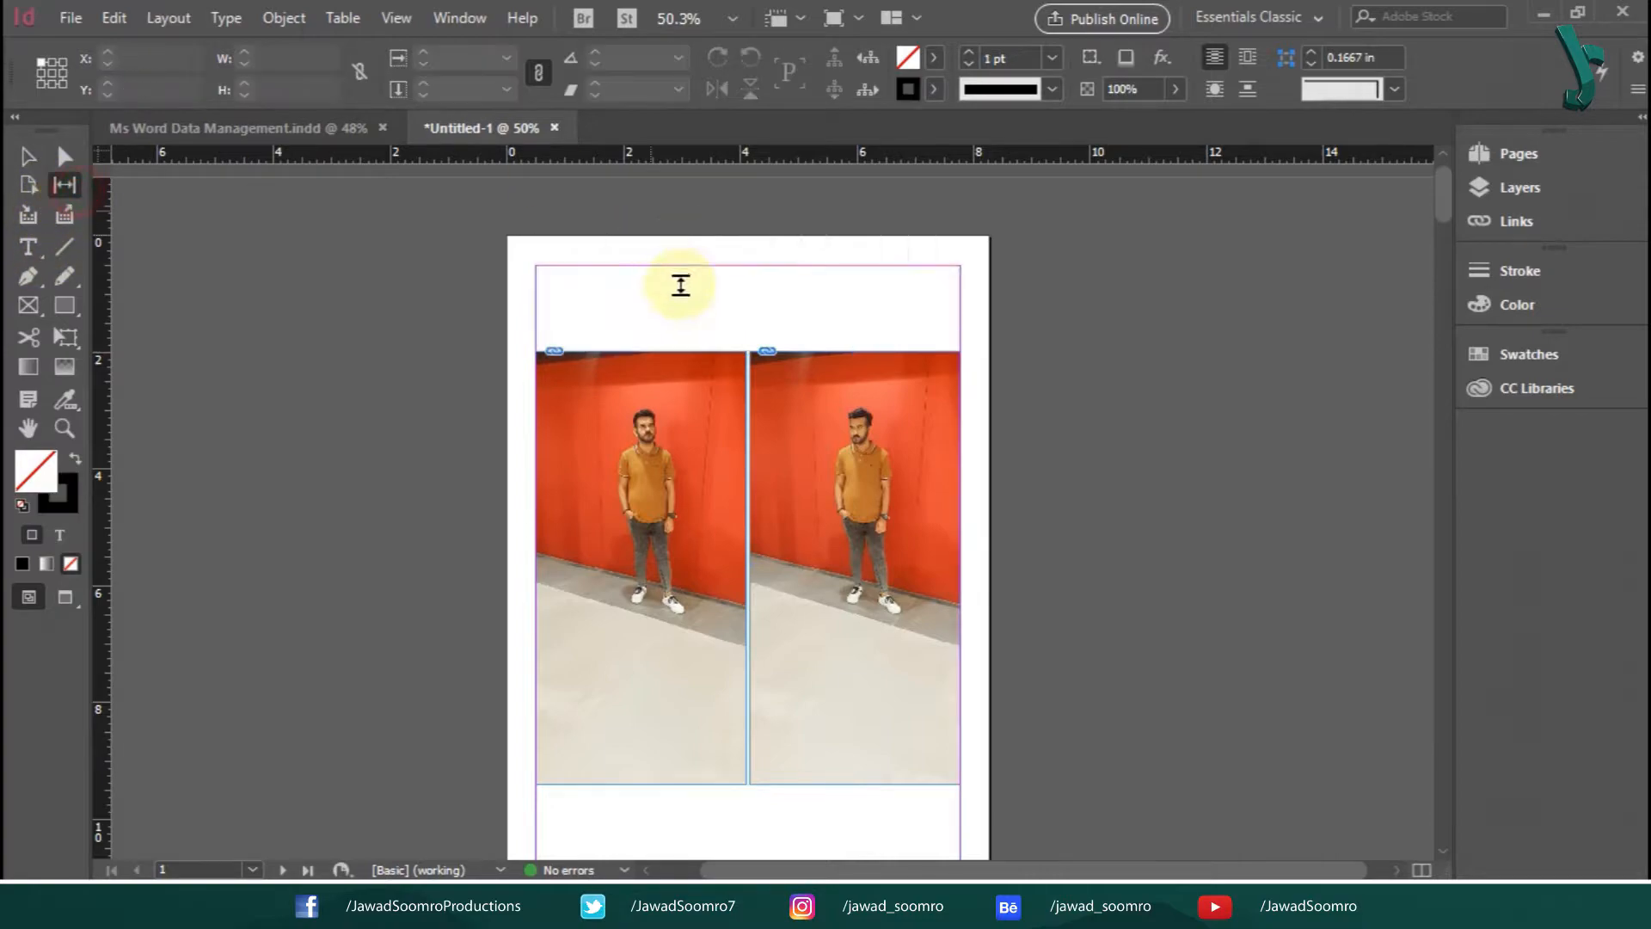
pyautogui.moveTo(722, 351); pyautogui.dragTo(722, 258)
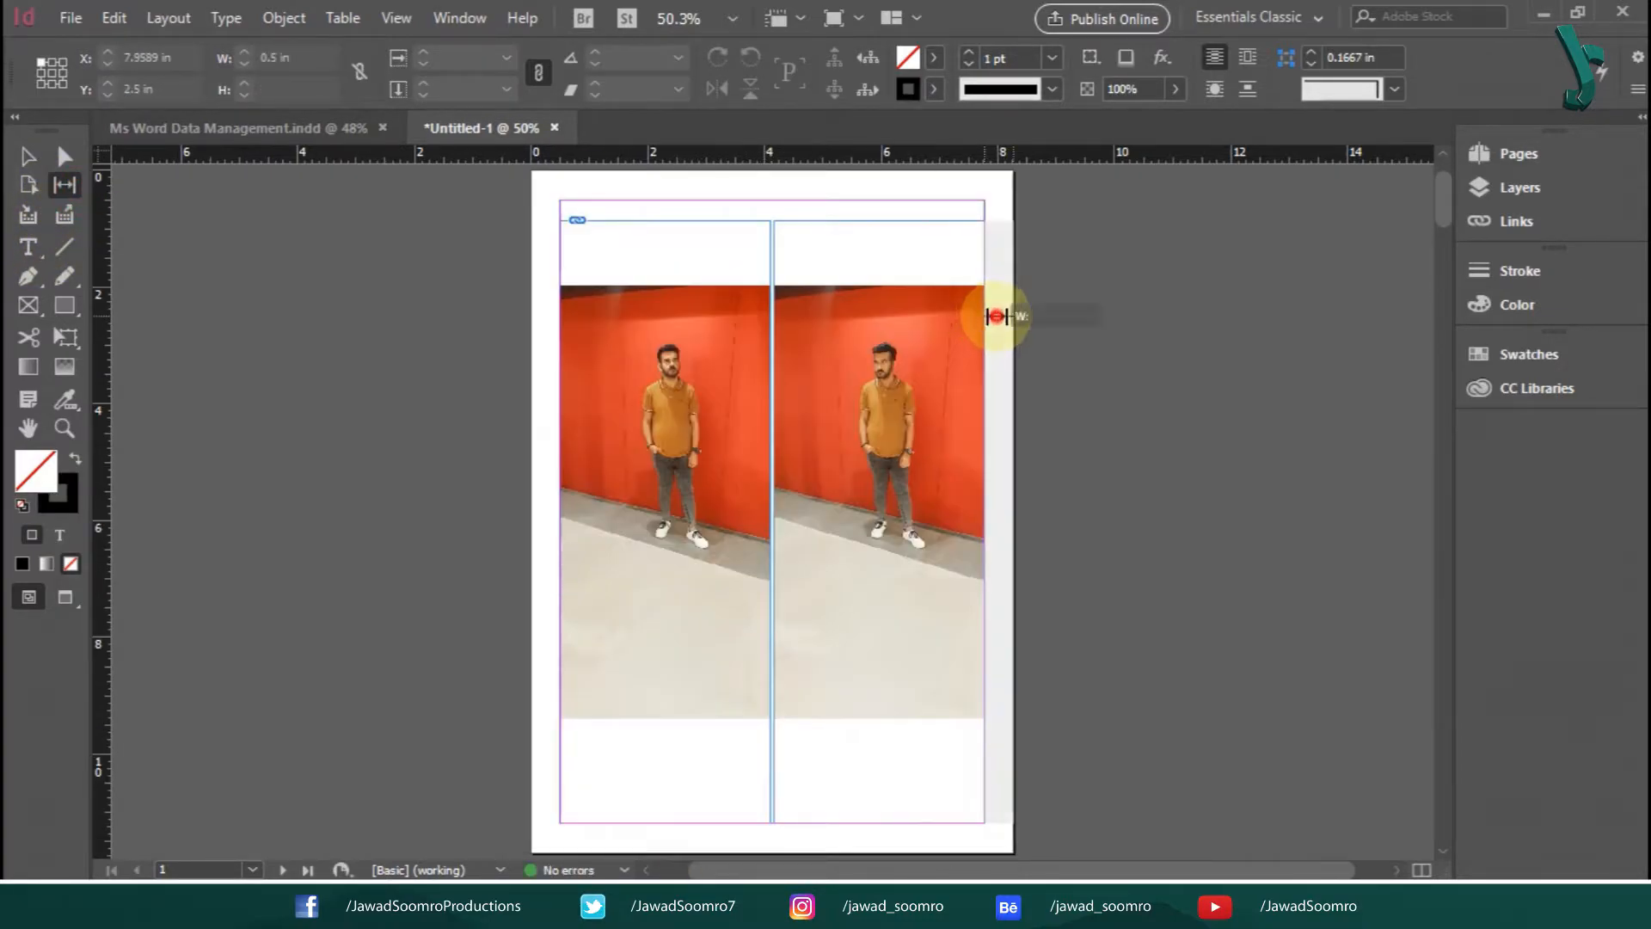
pyautogui.moveTo(996, 316); pyautogui.dragTo(888, 494)
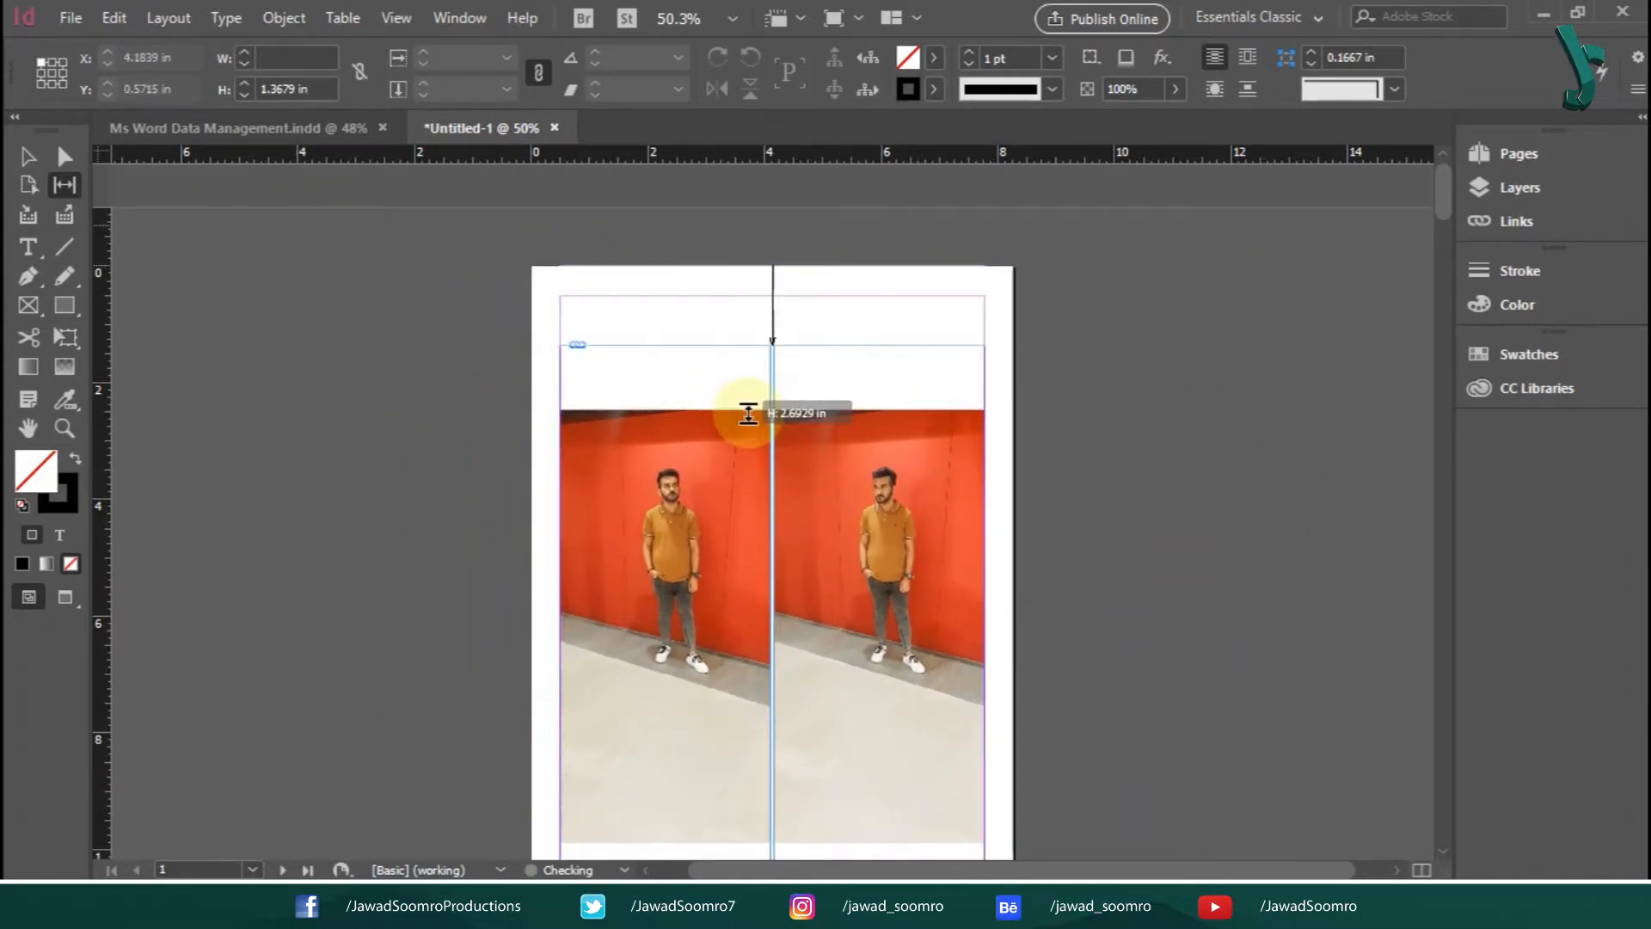
# Extend both photo frames up to the page's top margin with the Gap tool, and return to the Selection tool with nothing selected.
pyautogui.moveTo(748, 414); pyautogui.dragTo(750, 290)
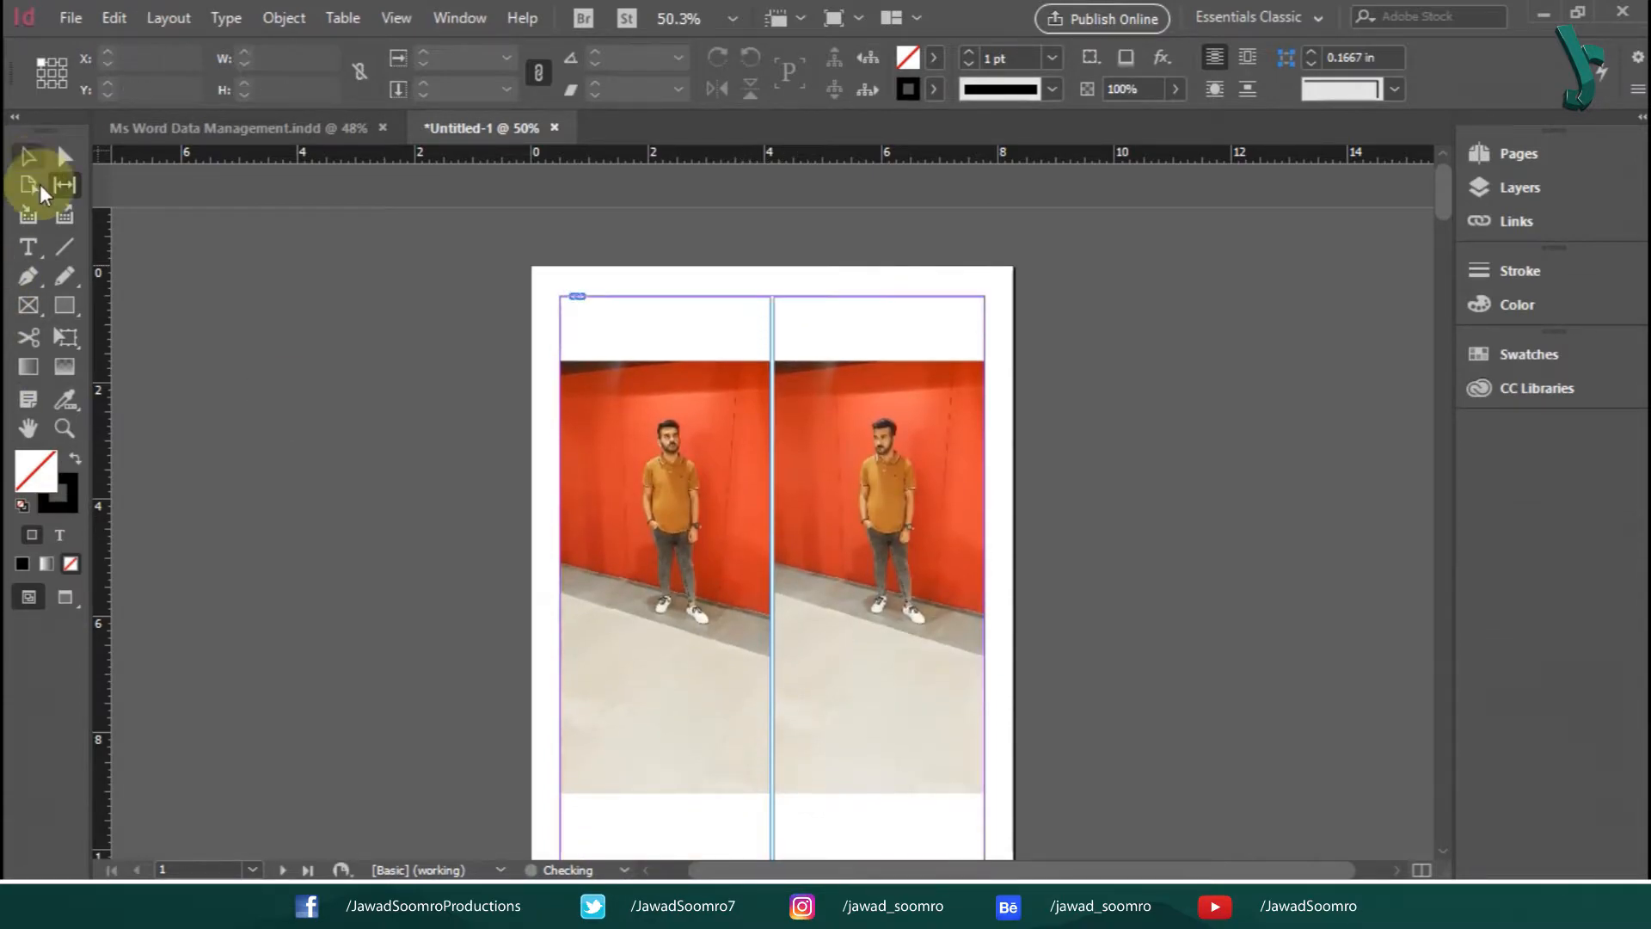
pyautogui.click(28, 156)
pyautogui.click(275, 432)
pyautogui.scroll(-1, 310, 499)
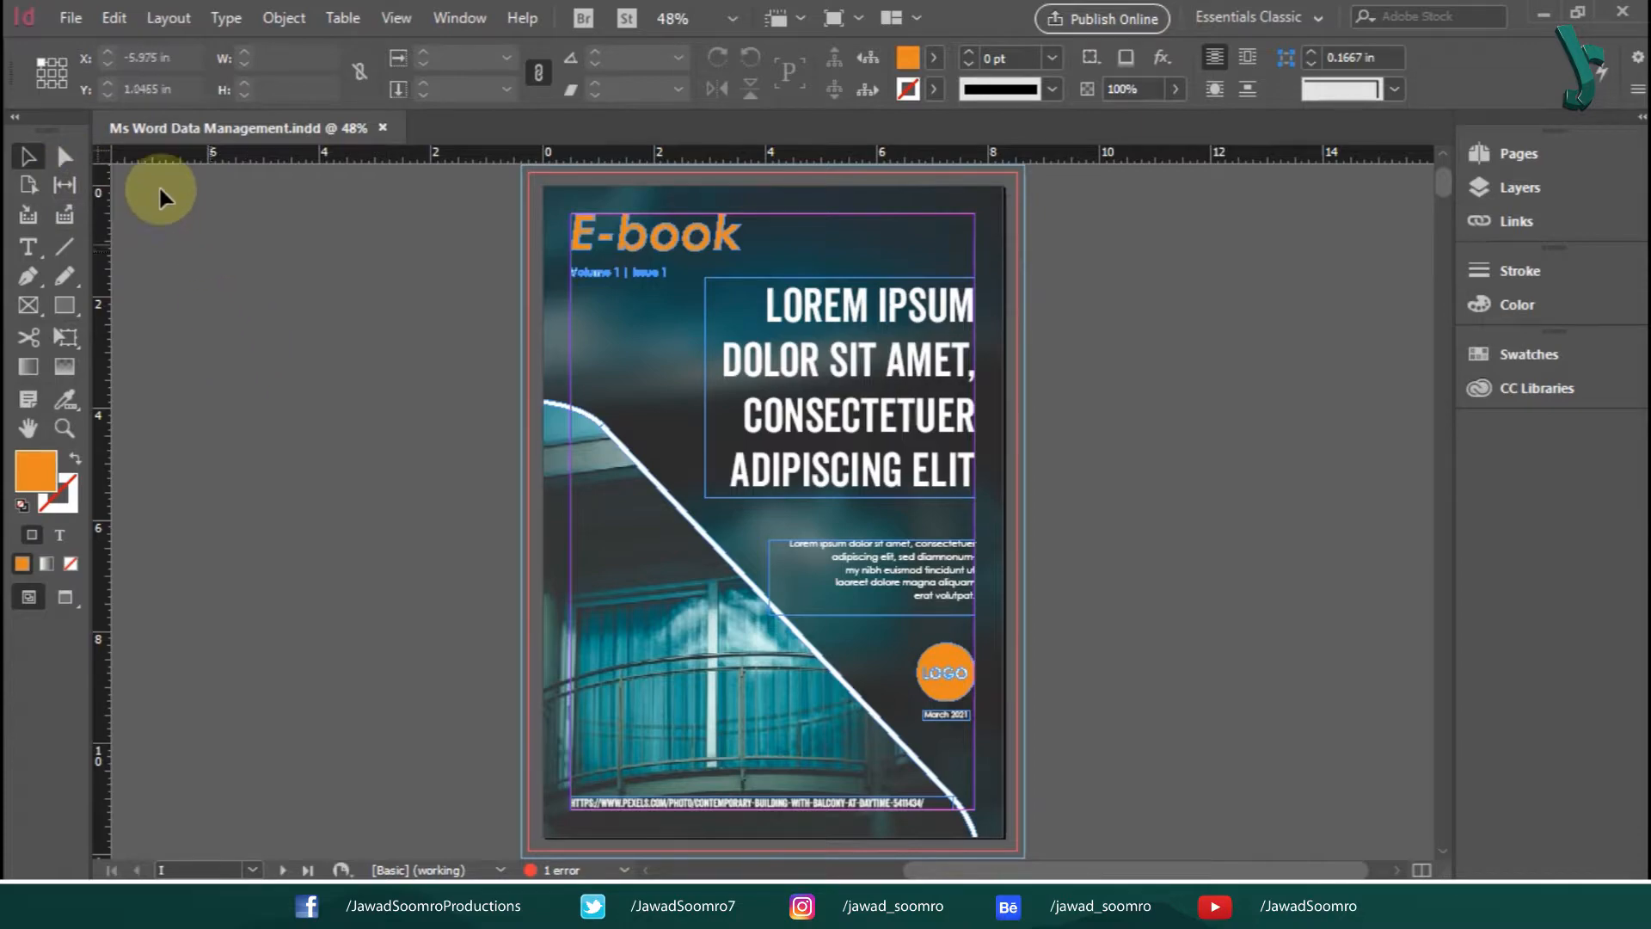
# Create a new document with its units set to inches.
pyautogui.click(73, 24)
pyautogui.moveTo(131, 44)
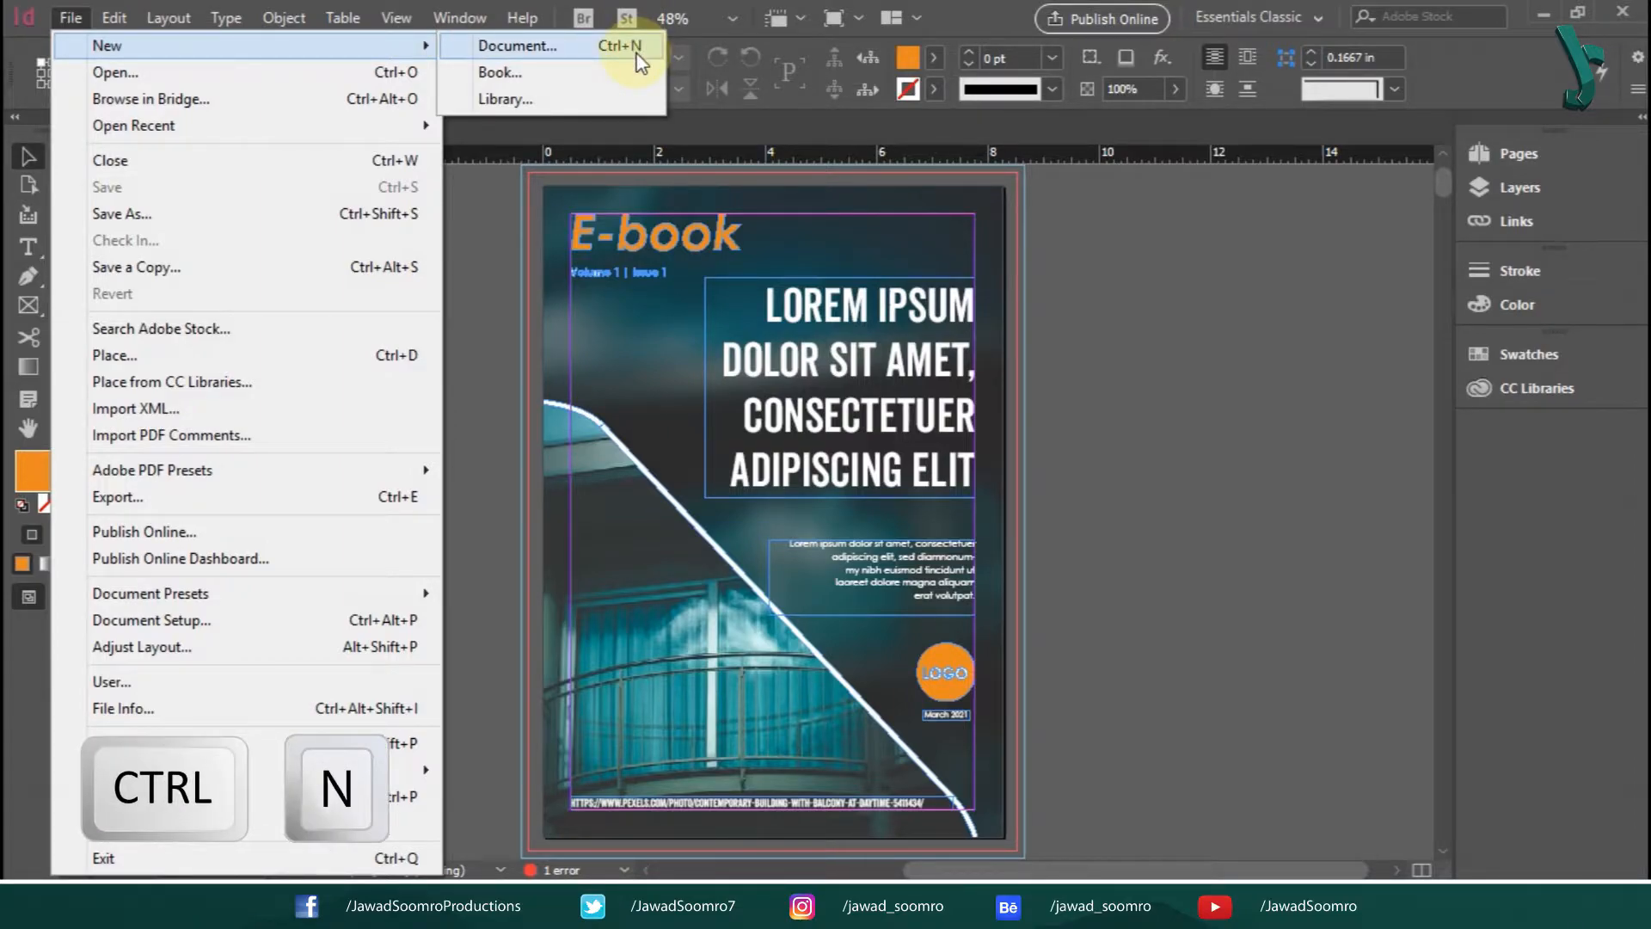
pyautogui.click(516, 46)
pyautogui.click(1366, 321)
pyautogui.click(1411, 416)
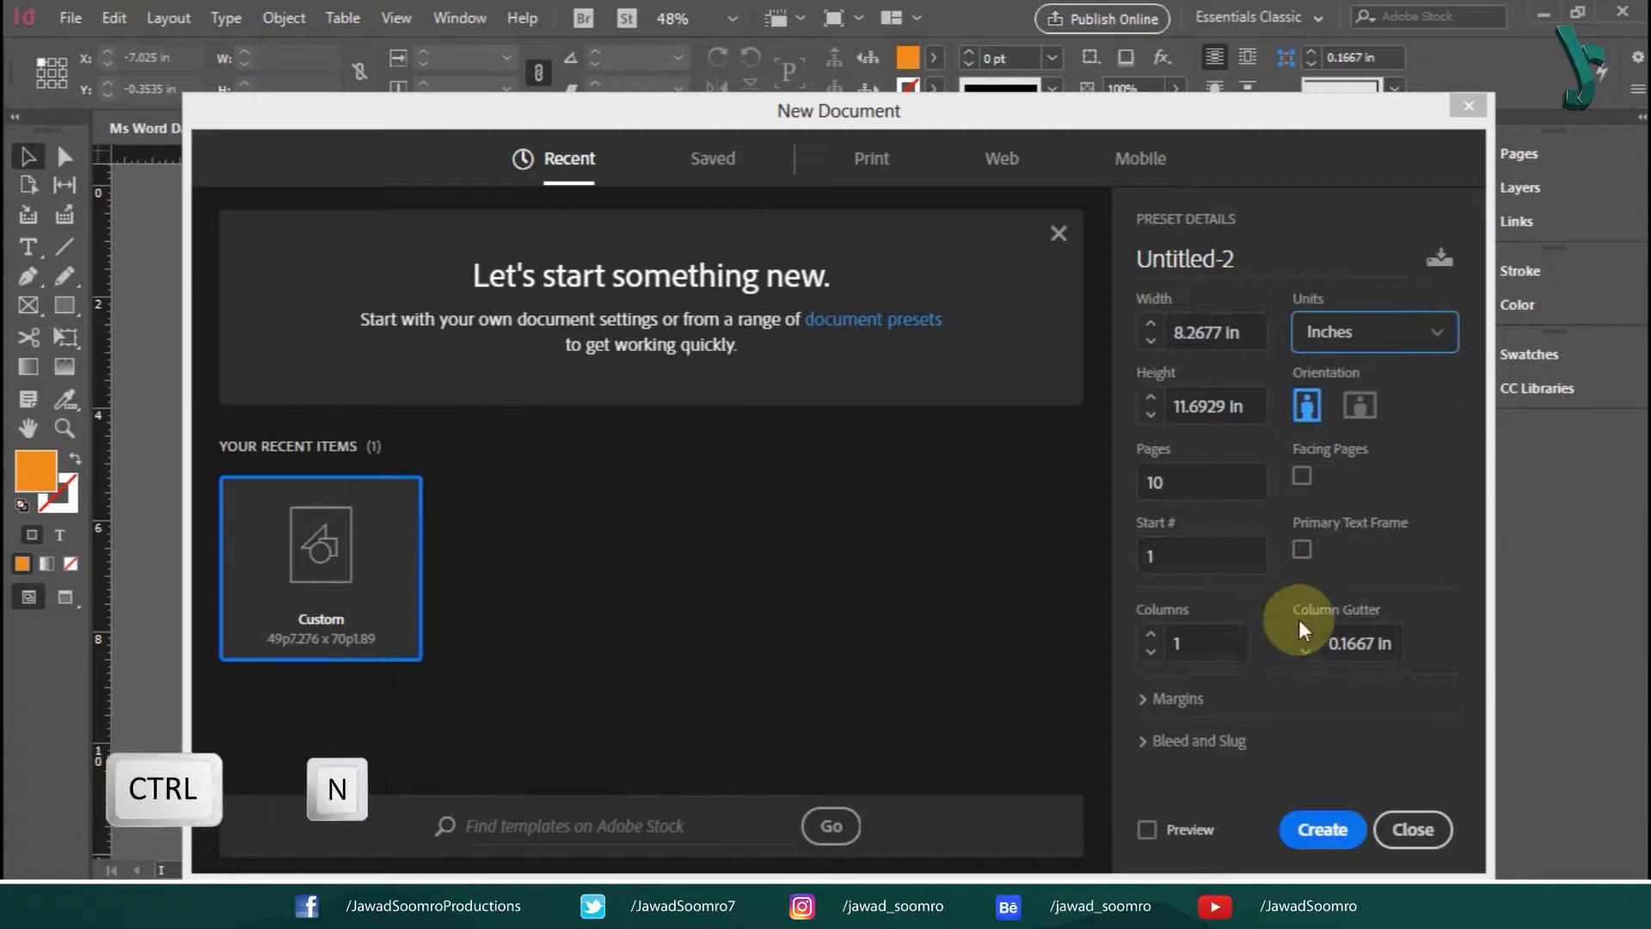
pyautogui.click(1341, 829)
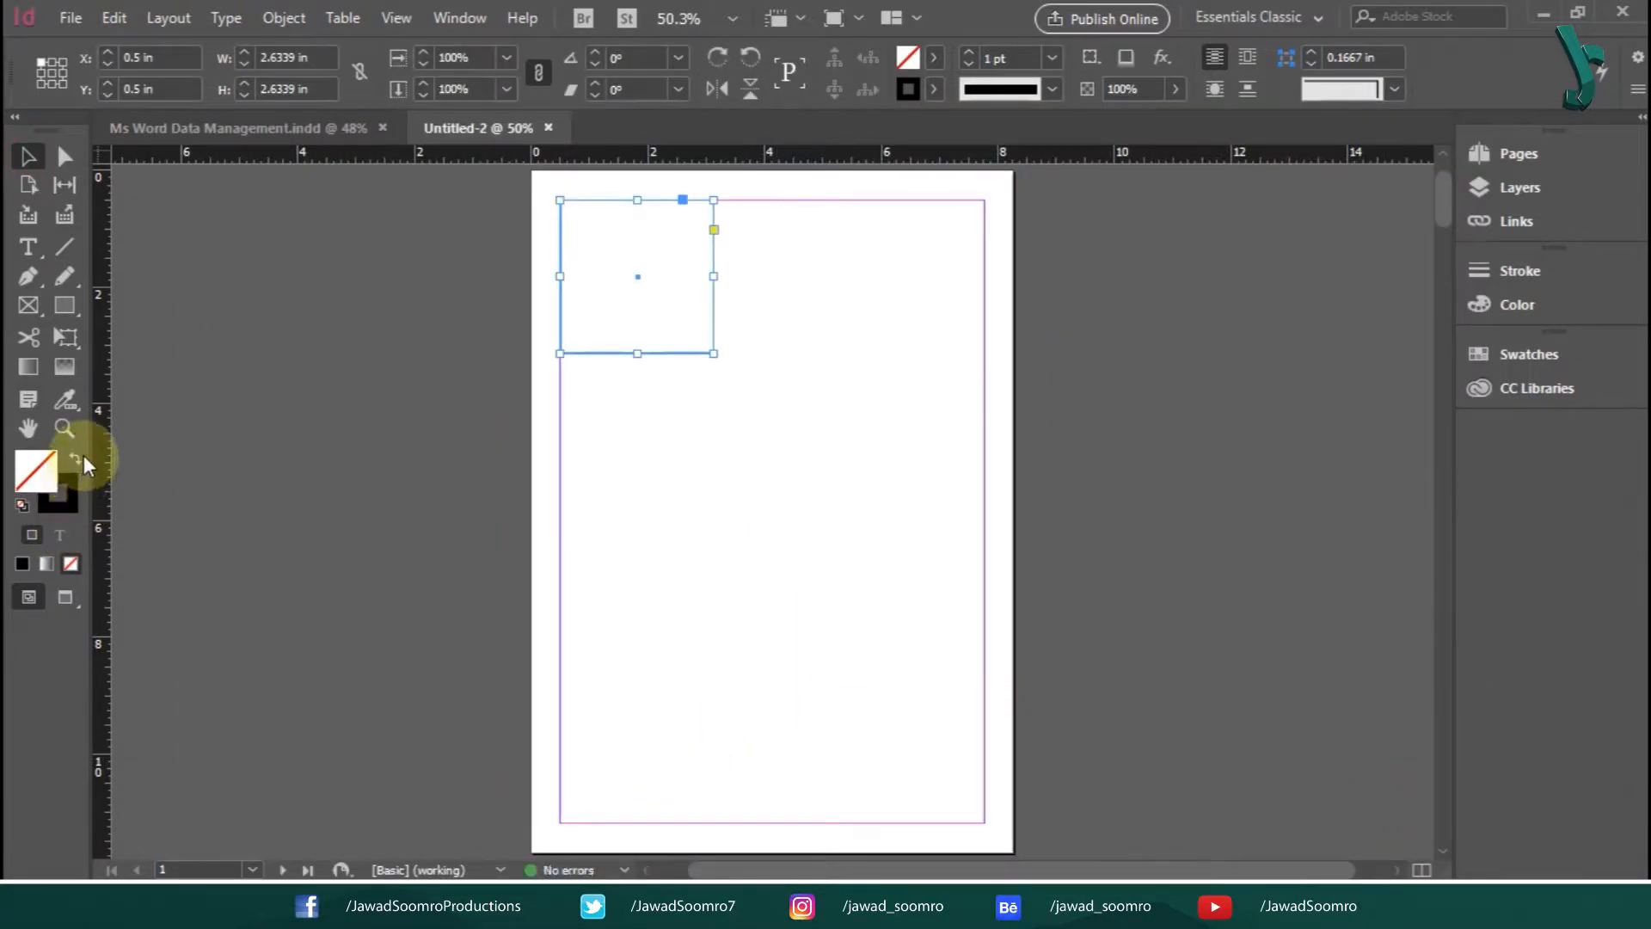
# Fill the square with black and duplicate it into an evenly spaced grid of three columns and four rows within the margins.
pyautogui.click(73, 460)
pyautogui.moveTo(611, 240); pyautogui.dragTo(966, 302)
pyautogui.moveTo(1216, 430); pyautogui.dragTo(601, 247)
pyautogui.moveTo(1053, 352); pyautogui.dragTo(984, 332)
pyautogui.click(605, 404)
pyautogui.moveTo(887, 239); pyautogui.dragTo(913, 243)
pyautogui.moveTo(930, 252); pyautogui.dragTo(939, 553)
pyautogui.hotkey('ctrl', 'd')
pyautogui.press('Escape')
pyautogui.moveTo(940, 553); pyautogui.dragTo(933, 685)
pyautogui.moveTo(387, 240); pyautogui.dragTo(601, 770)
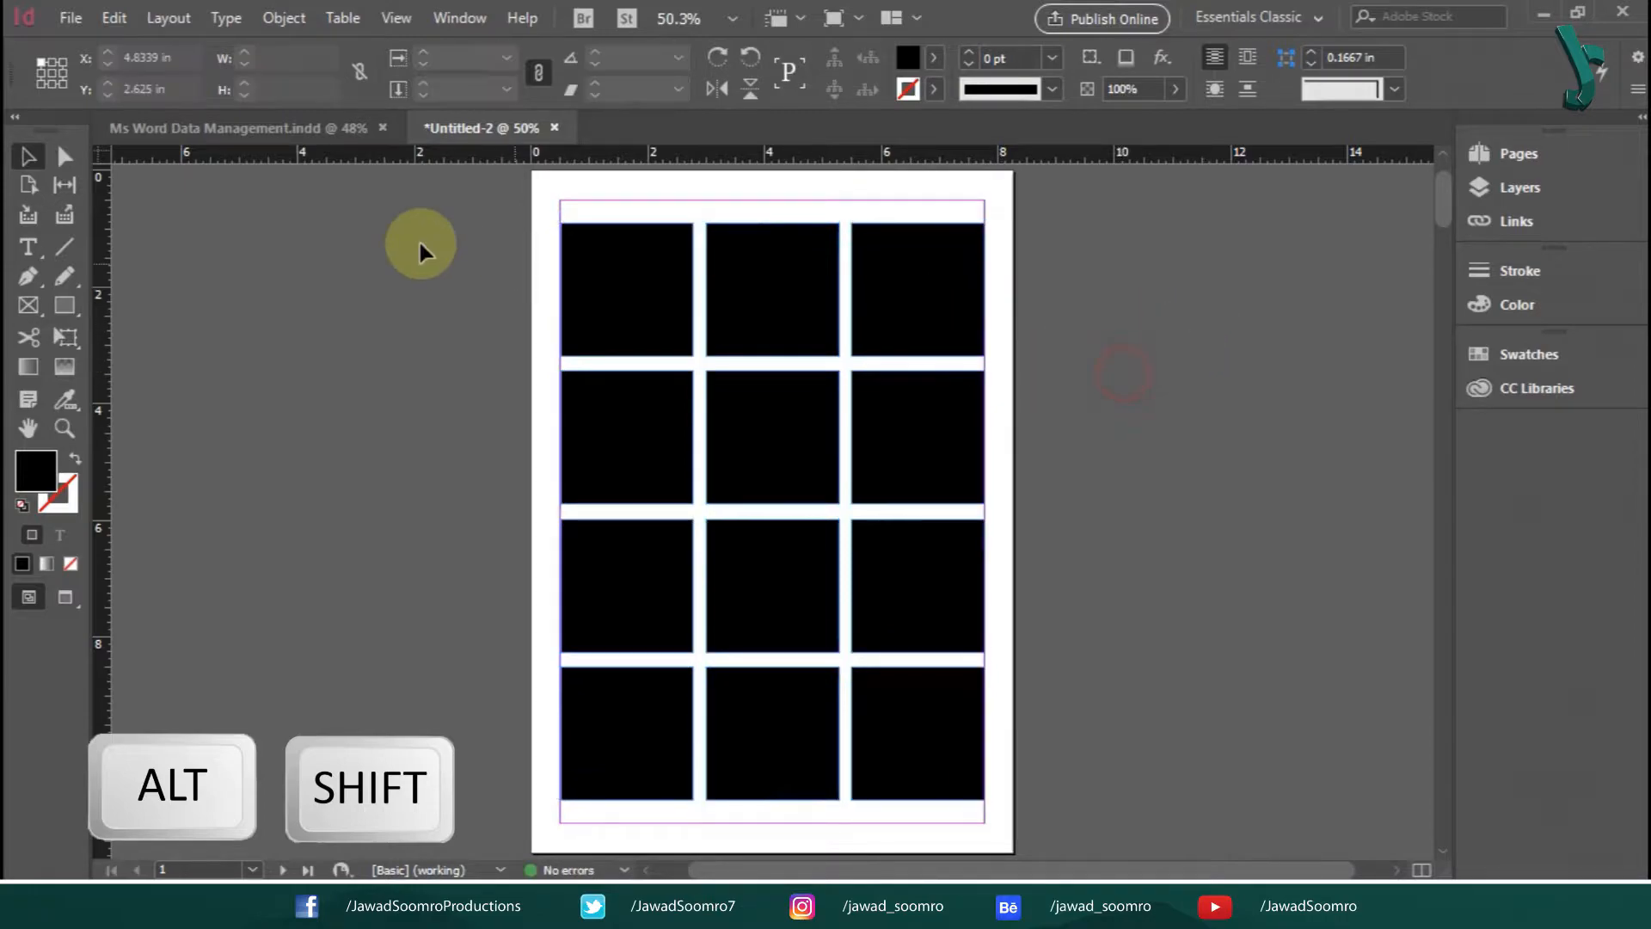
# Fill the four squares in the first column with the blue swatch C=100 M=90 Y=10 K=0.
pyautogui.moveTo(427, 257); pyautogui.dragTo(658, 832)
pyautogui.click(938, 57)
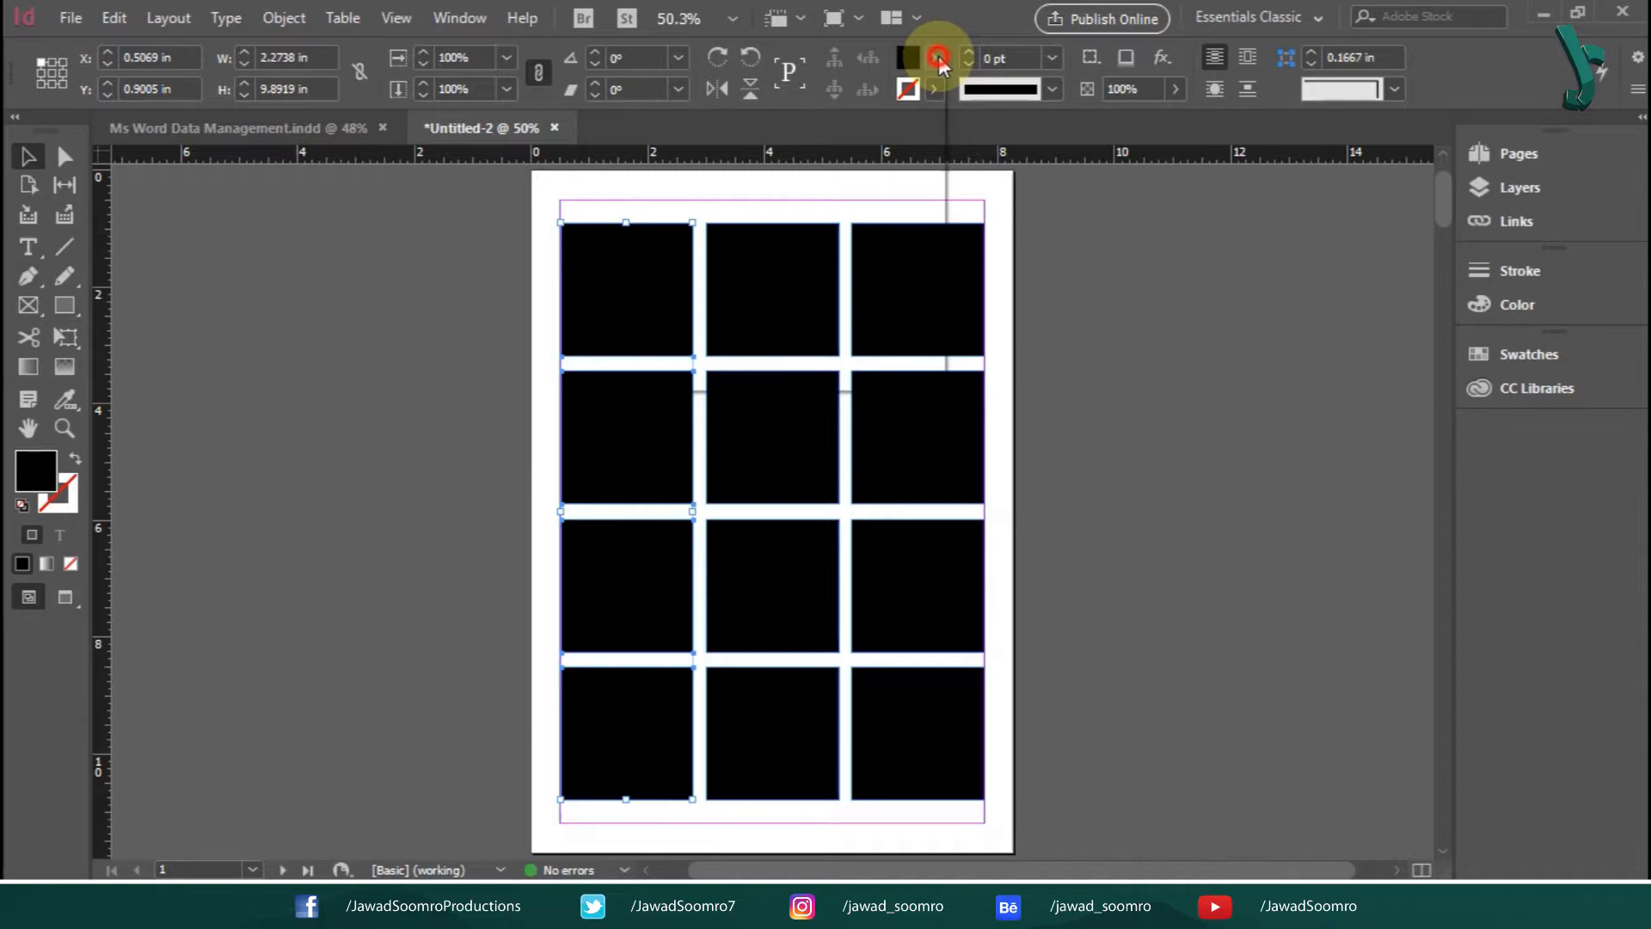
pyautogui.click(937, 59)
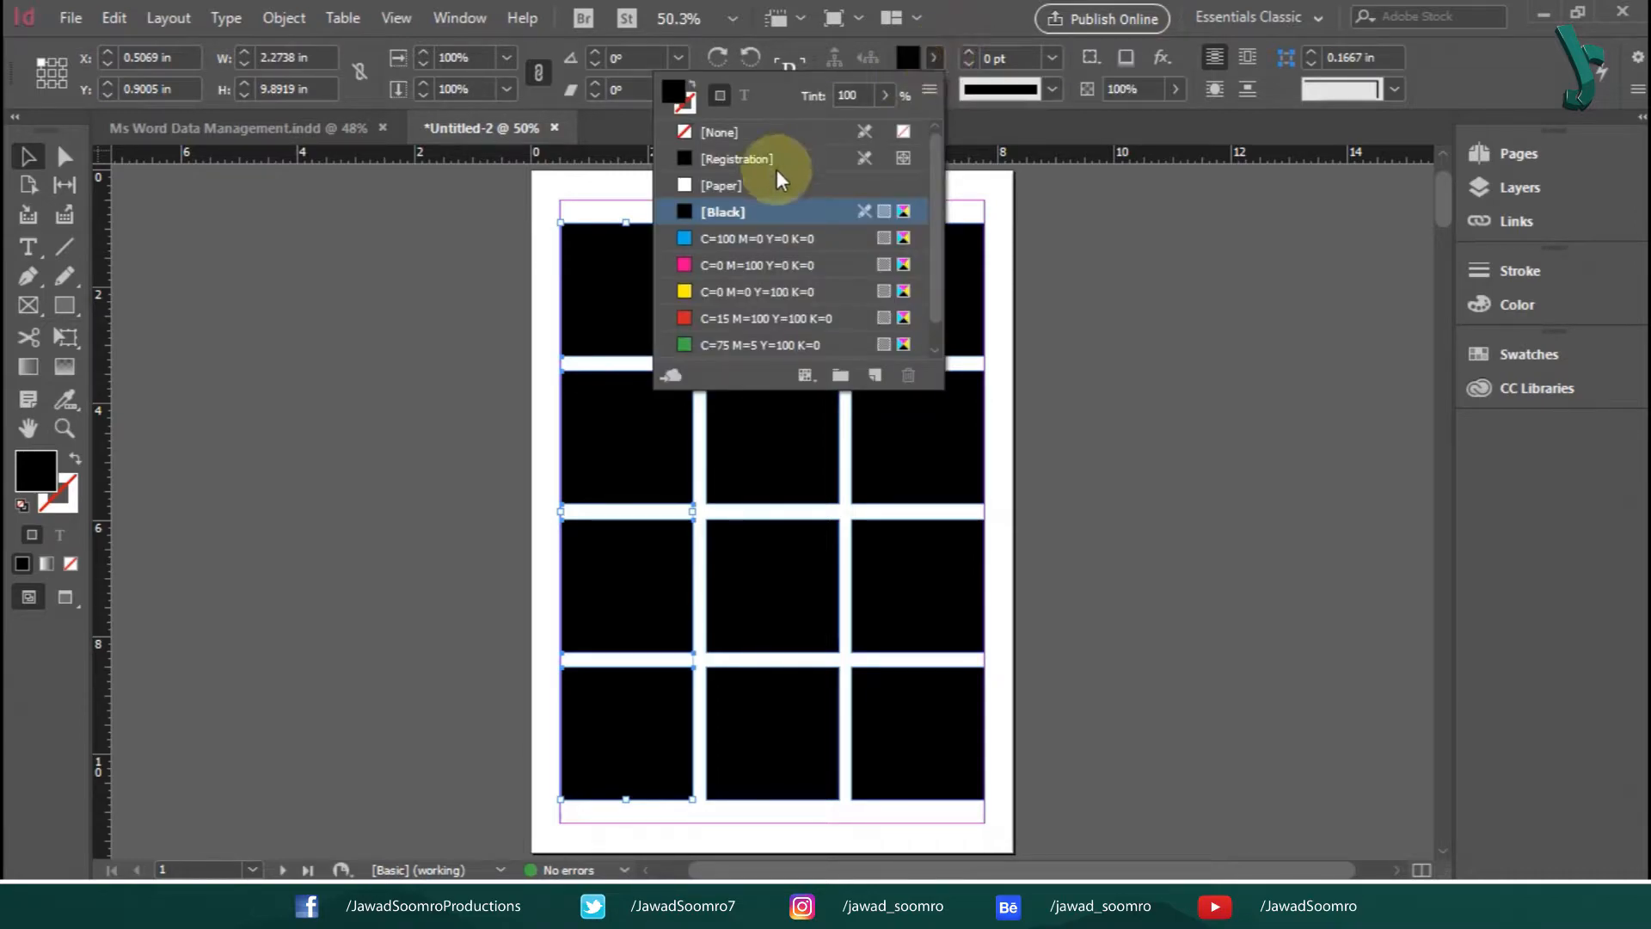
pyautogui.scroll(-1, 825, 318)
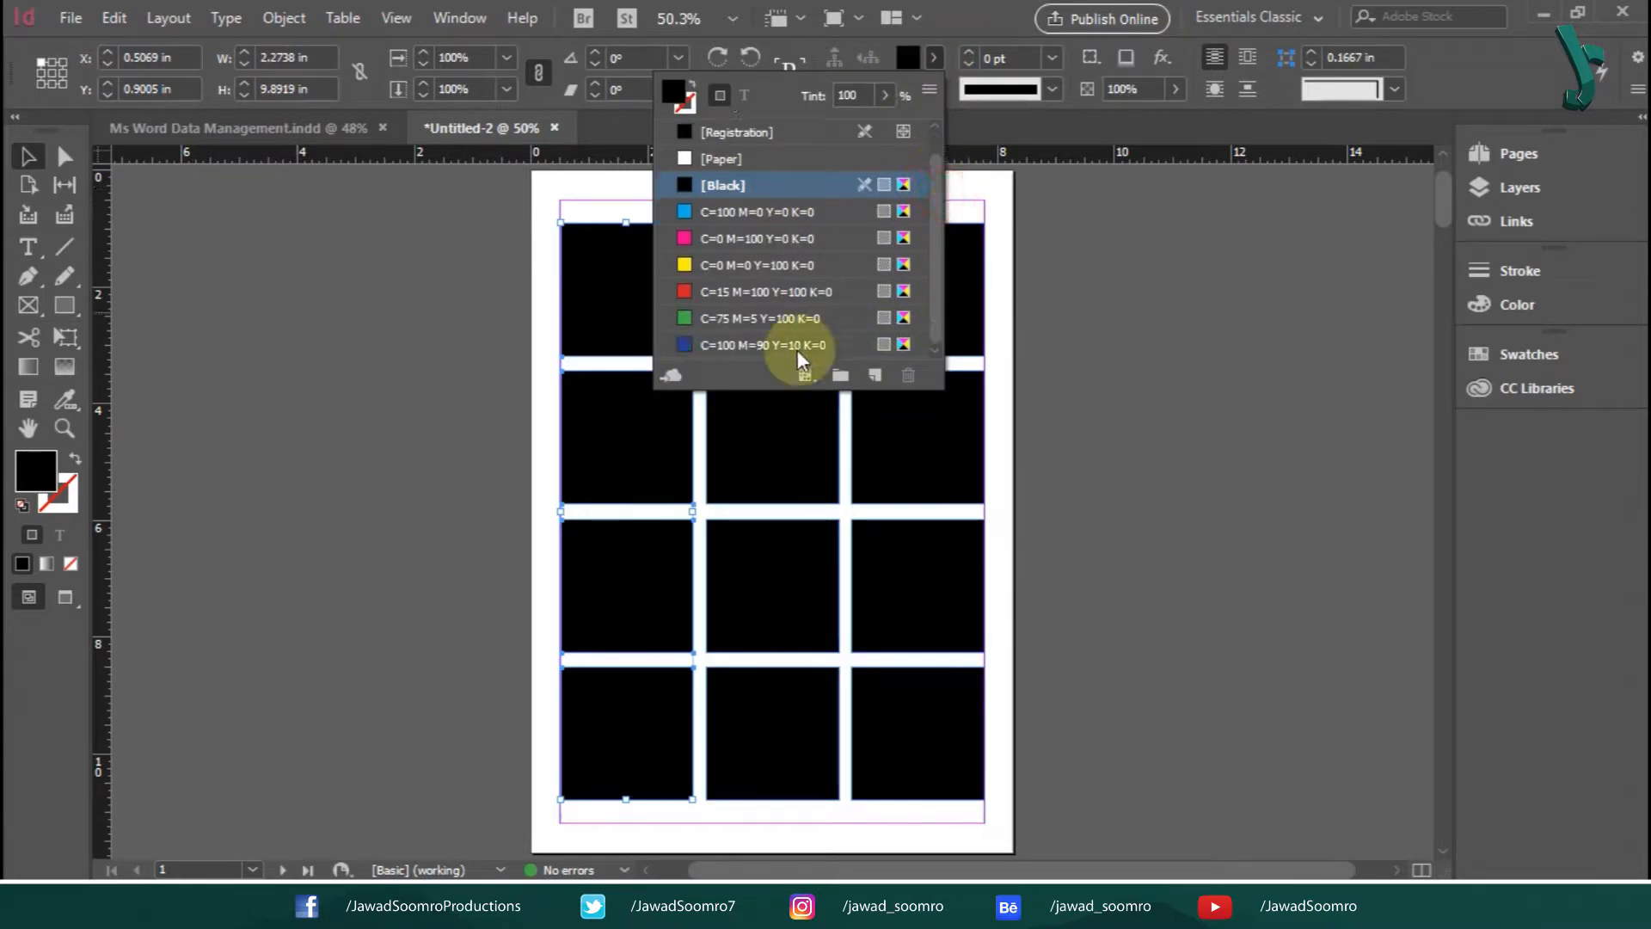
pyautogui.click(778, 344)
# Fill the four squares in the middle column with the green swatch C=75 M=5 Y=100 K=0.
pyautogui.click(935, 58)
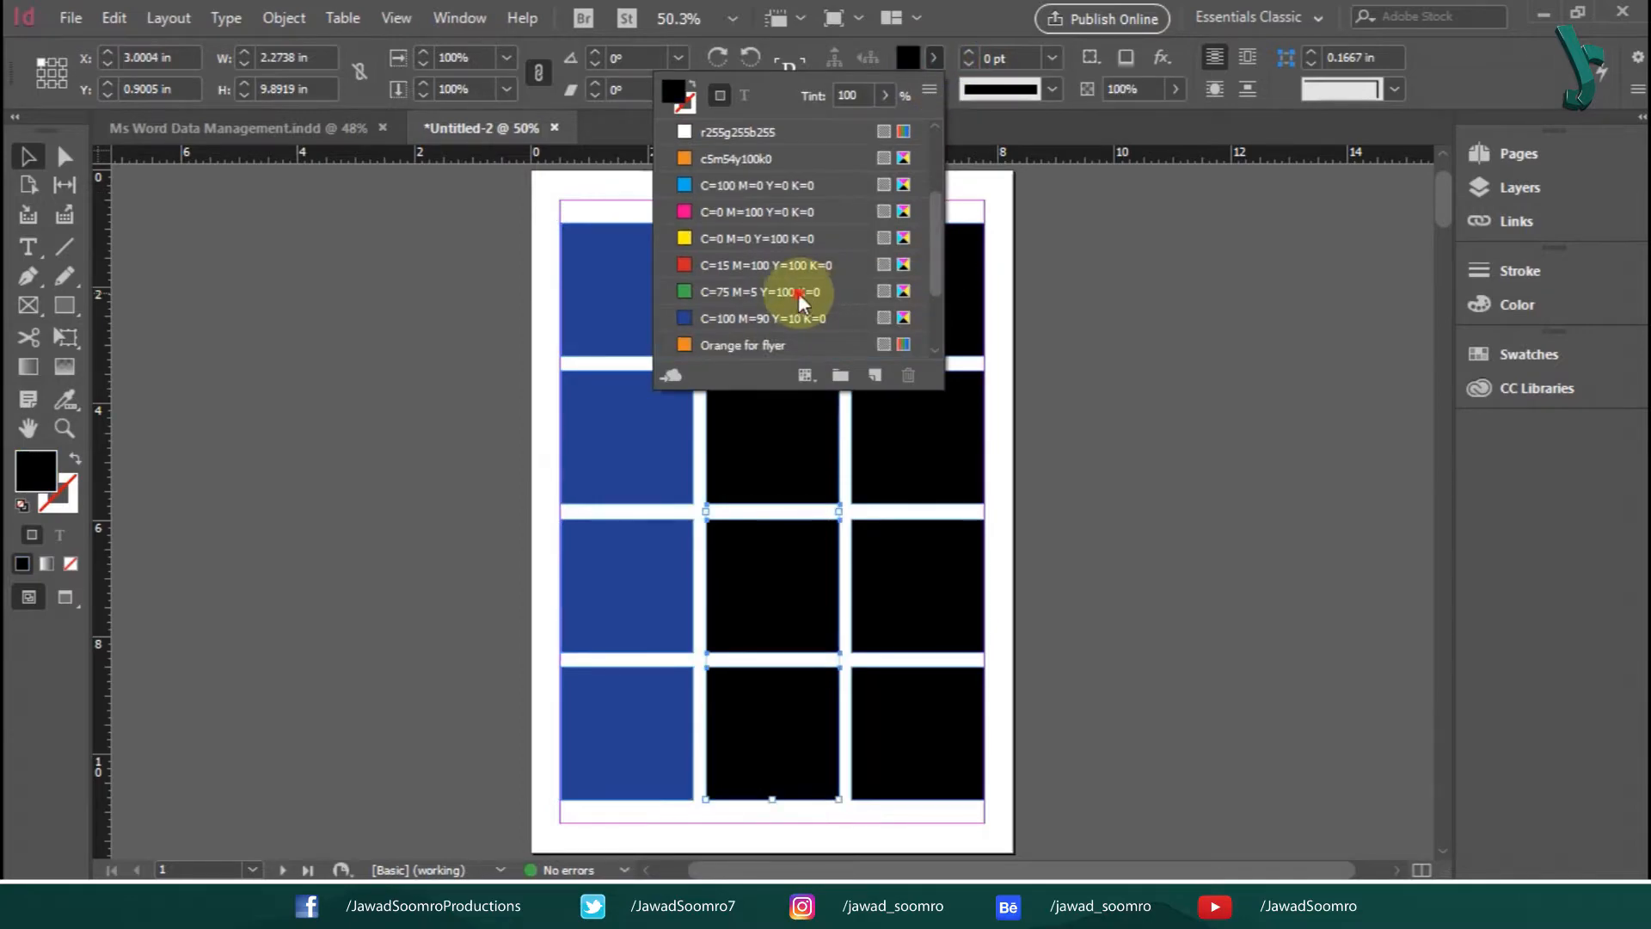
pyautogui.click(792, 258)
pyautogui.click(1122, 205)
# Fill the four squares in the third column with the Purple swatch and deselect everything.
pyautogui.click(860, 783)
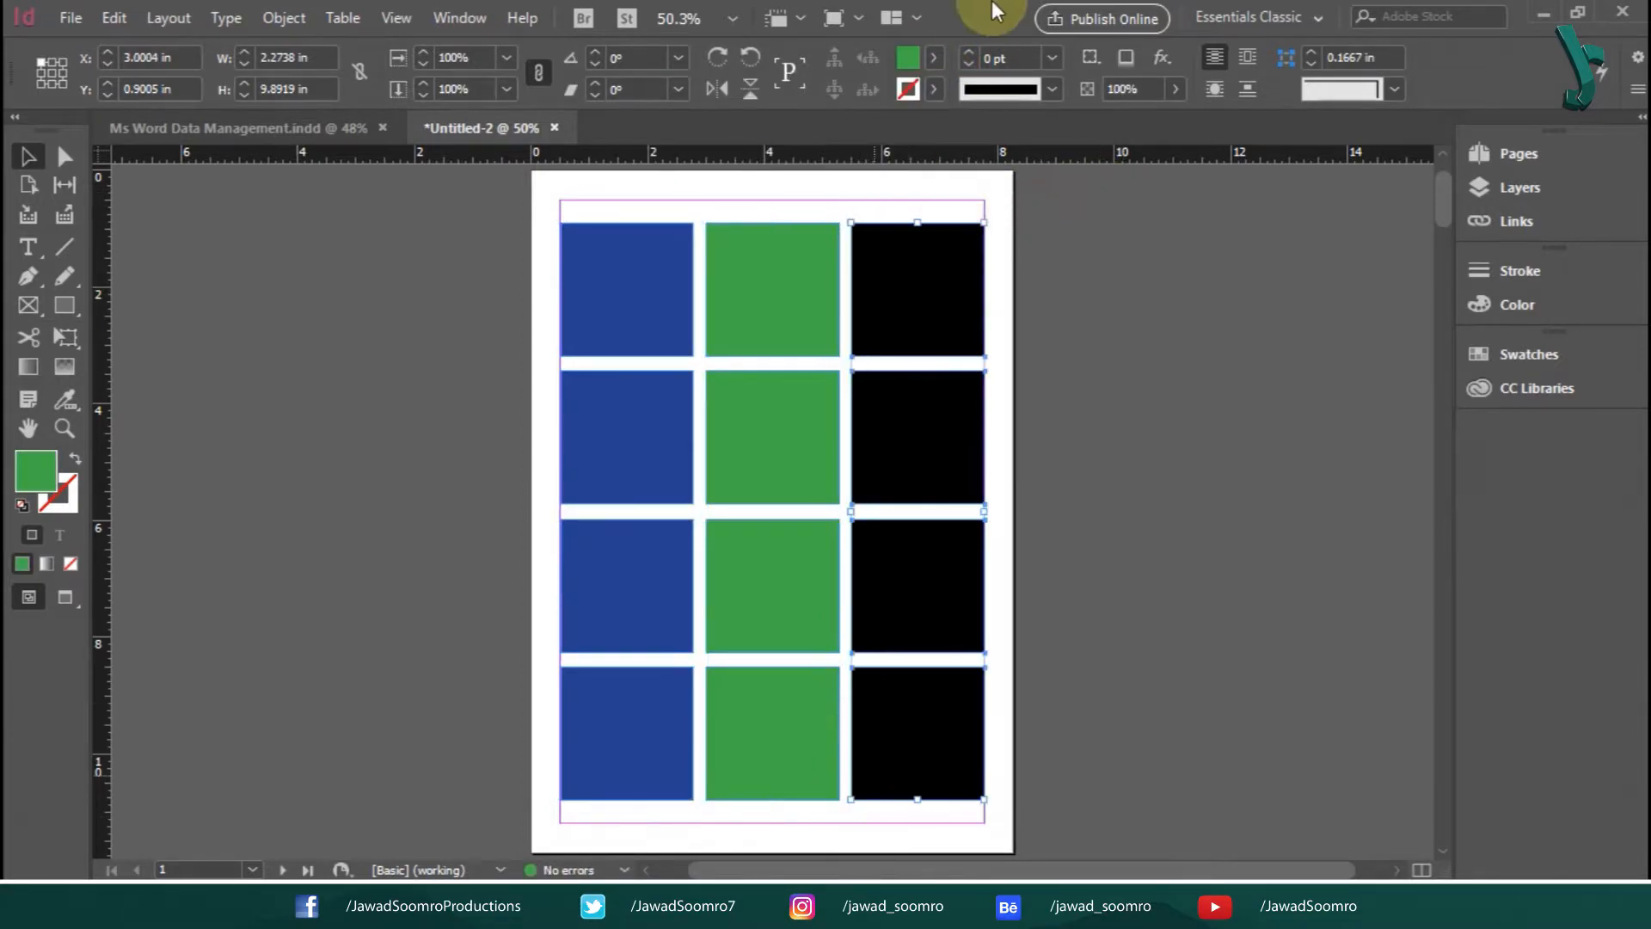
pyautogui.click(935, 58)
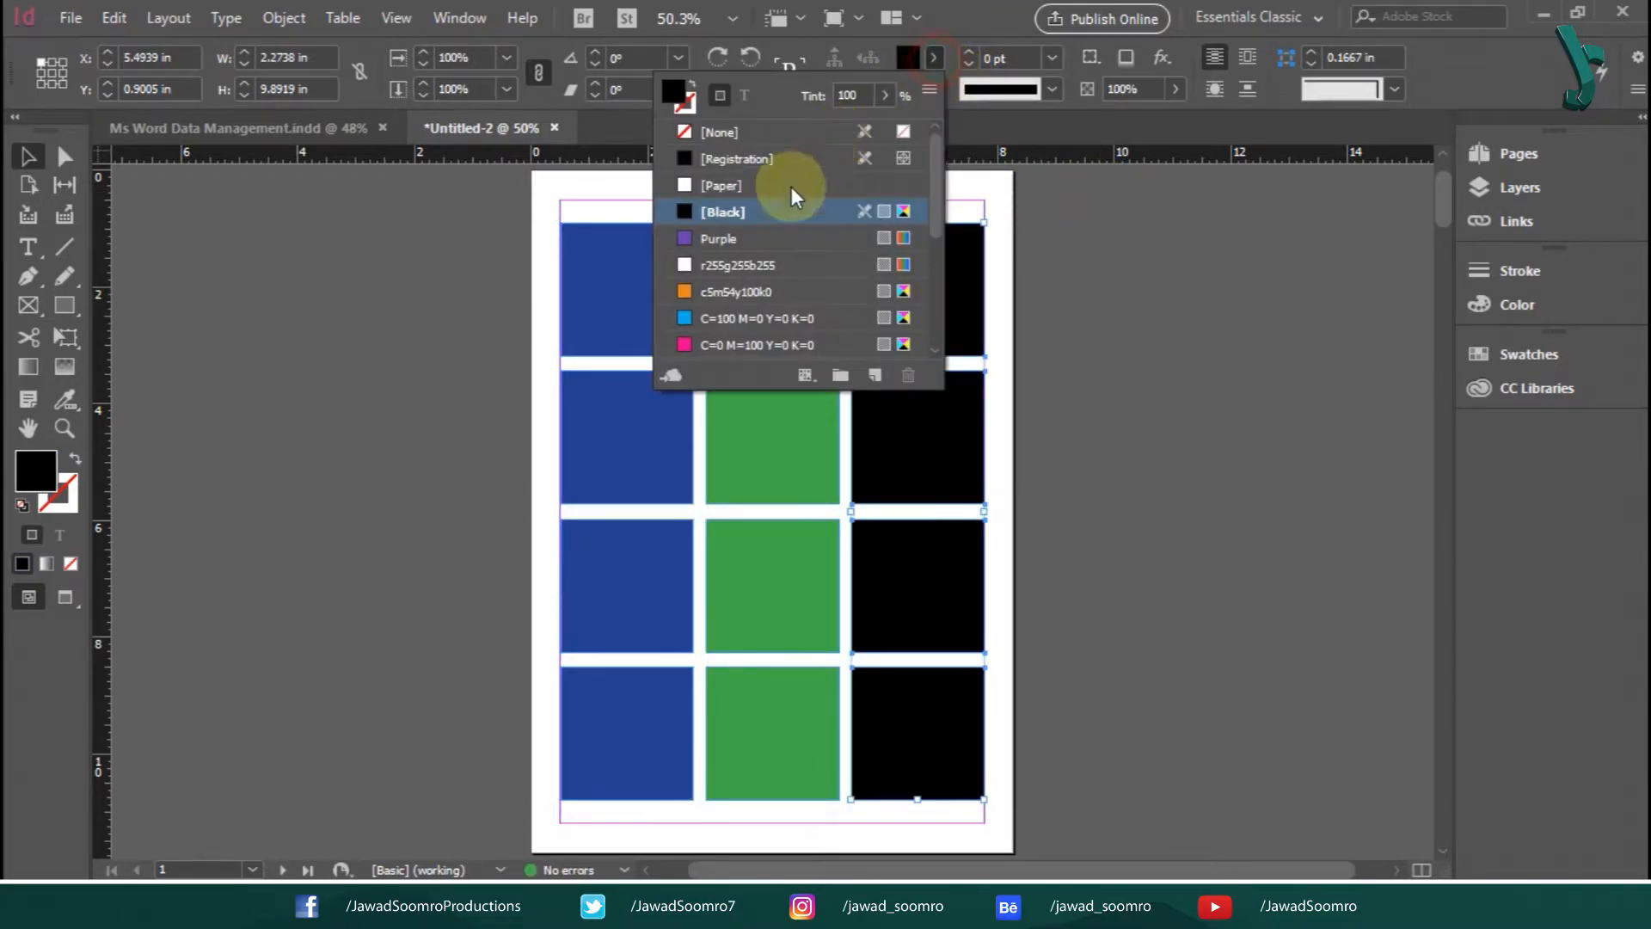
pyautogui.click(762, 239)
pyautogui.click(1272, 344)
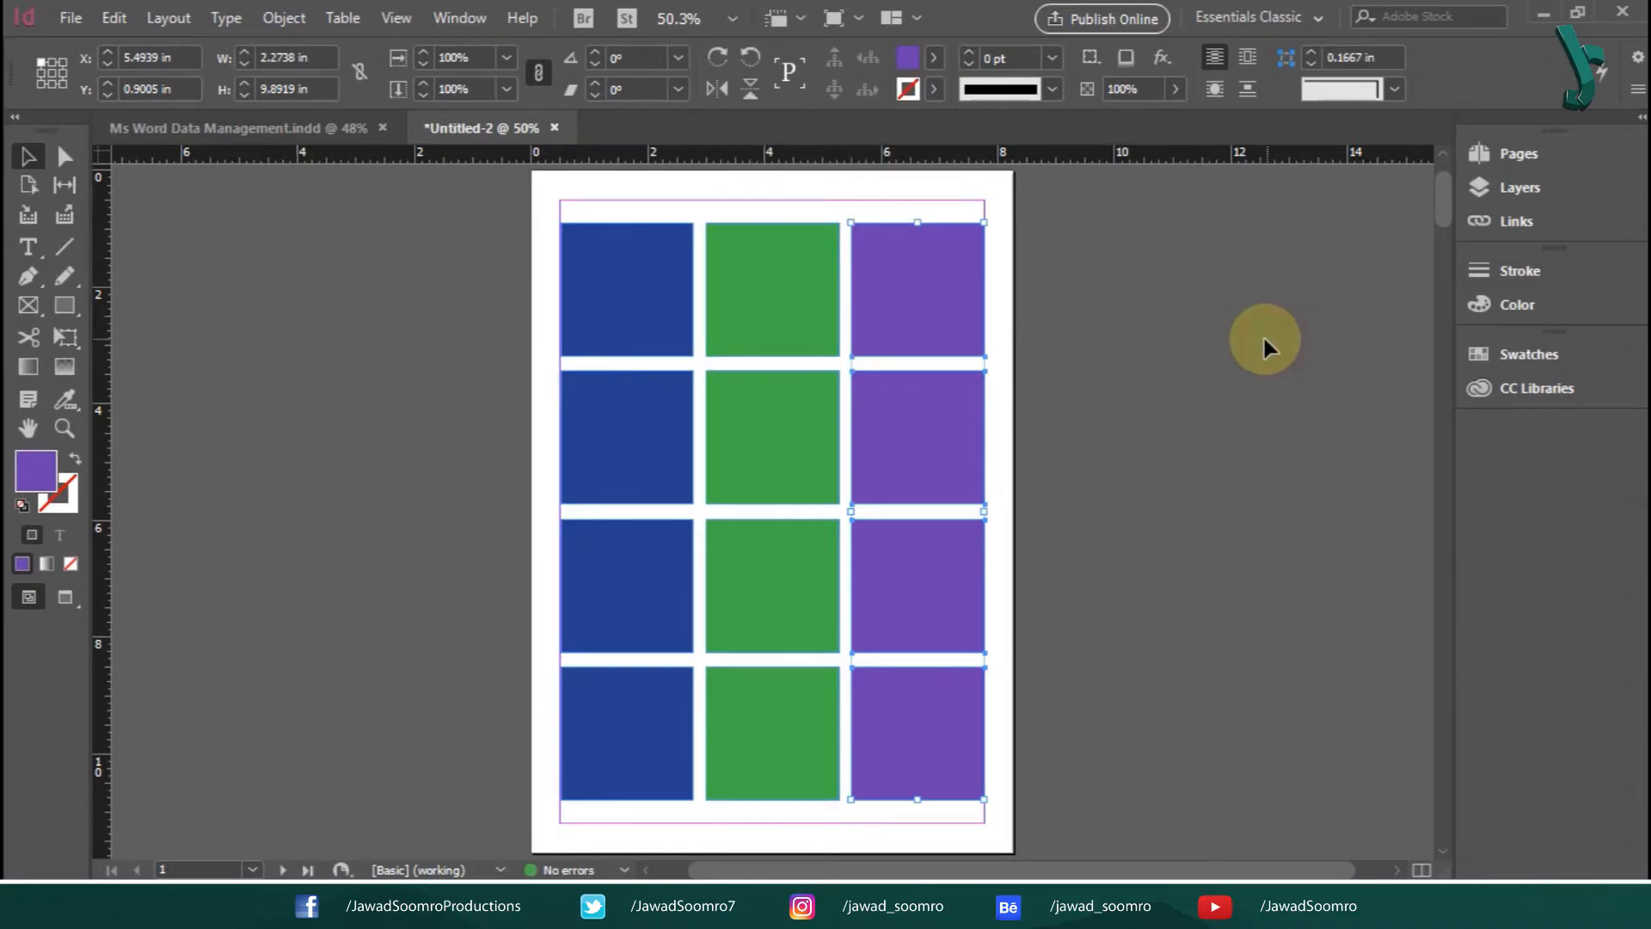
pyautogui.click(1264, 344)
# Collapse the Tools panel to a single-column layout.
pyautogui.click(41, 154)
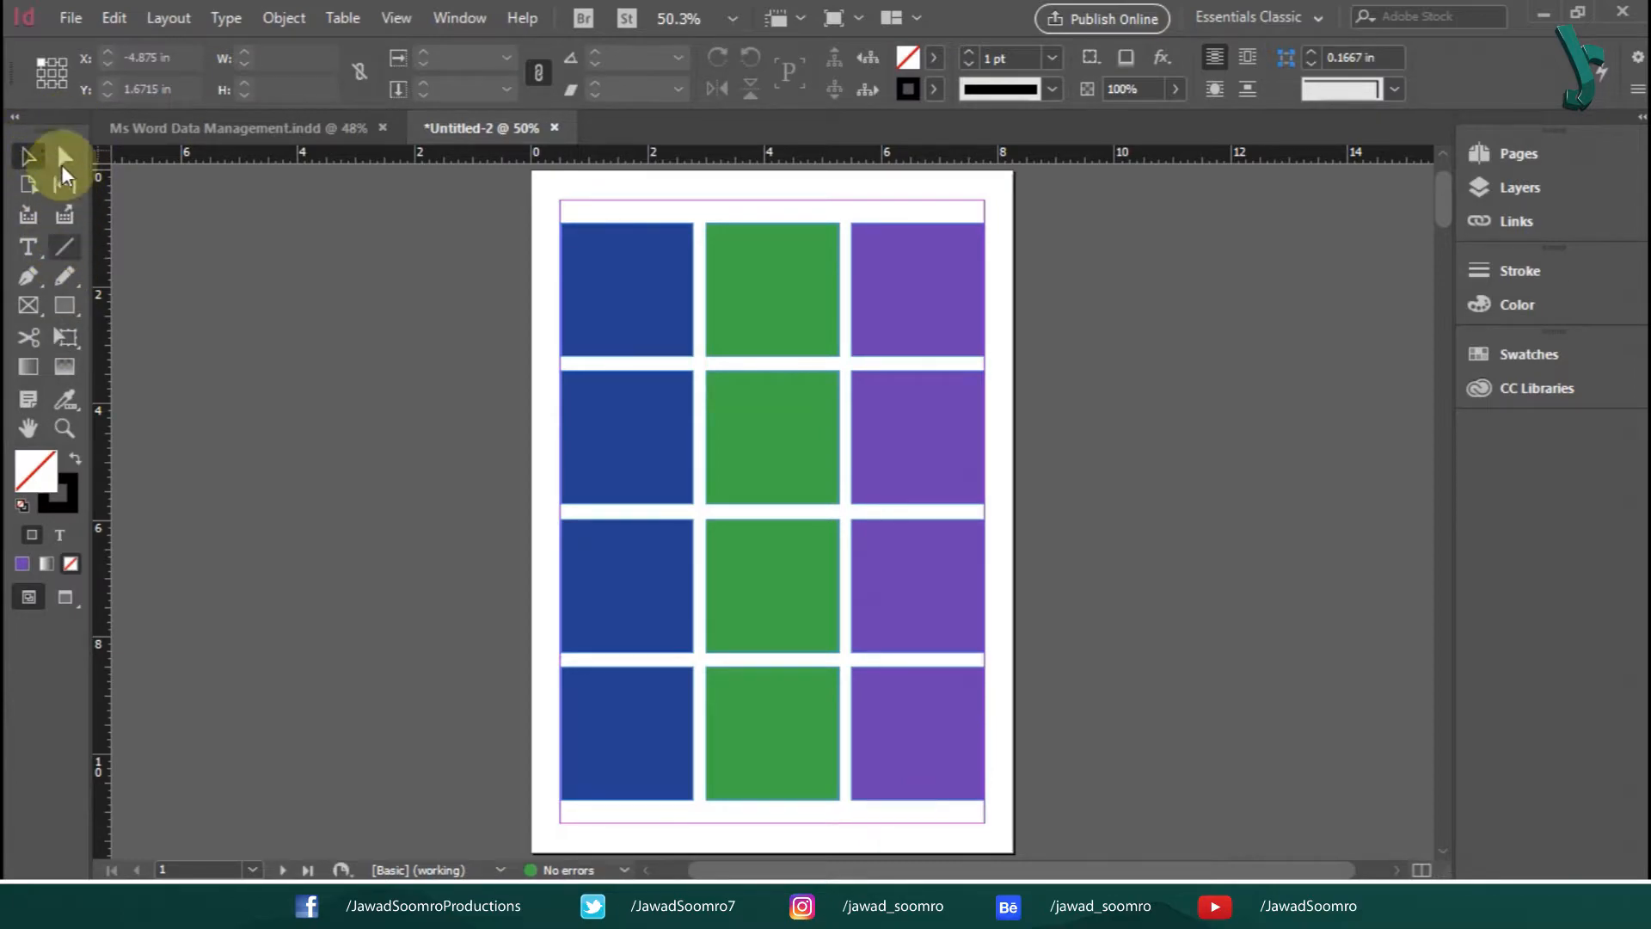
pyautogui.click(28, 184)
pyautogui.click(17, 116)
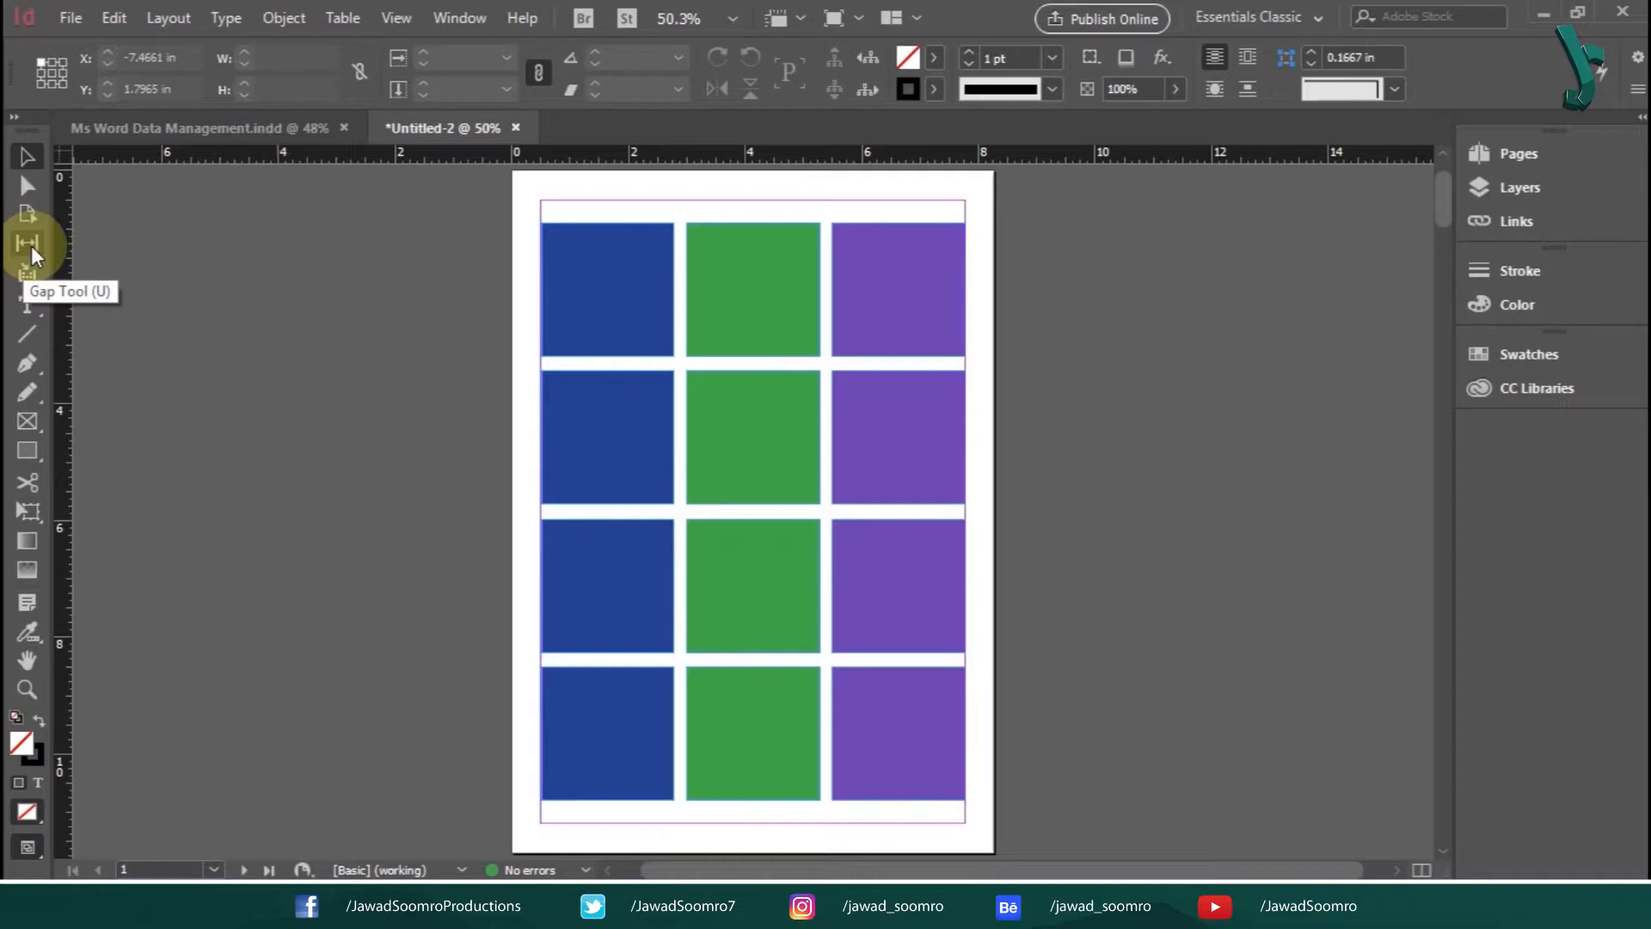
# Toggle the Tools panel repeatedly between its two-column and single-column layouts, ending with the single column.
pyautogui.press('u')
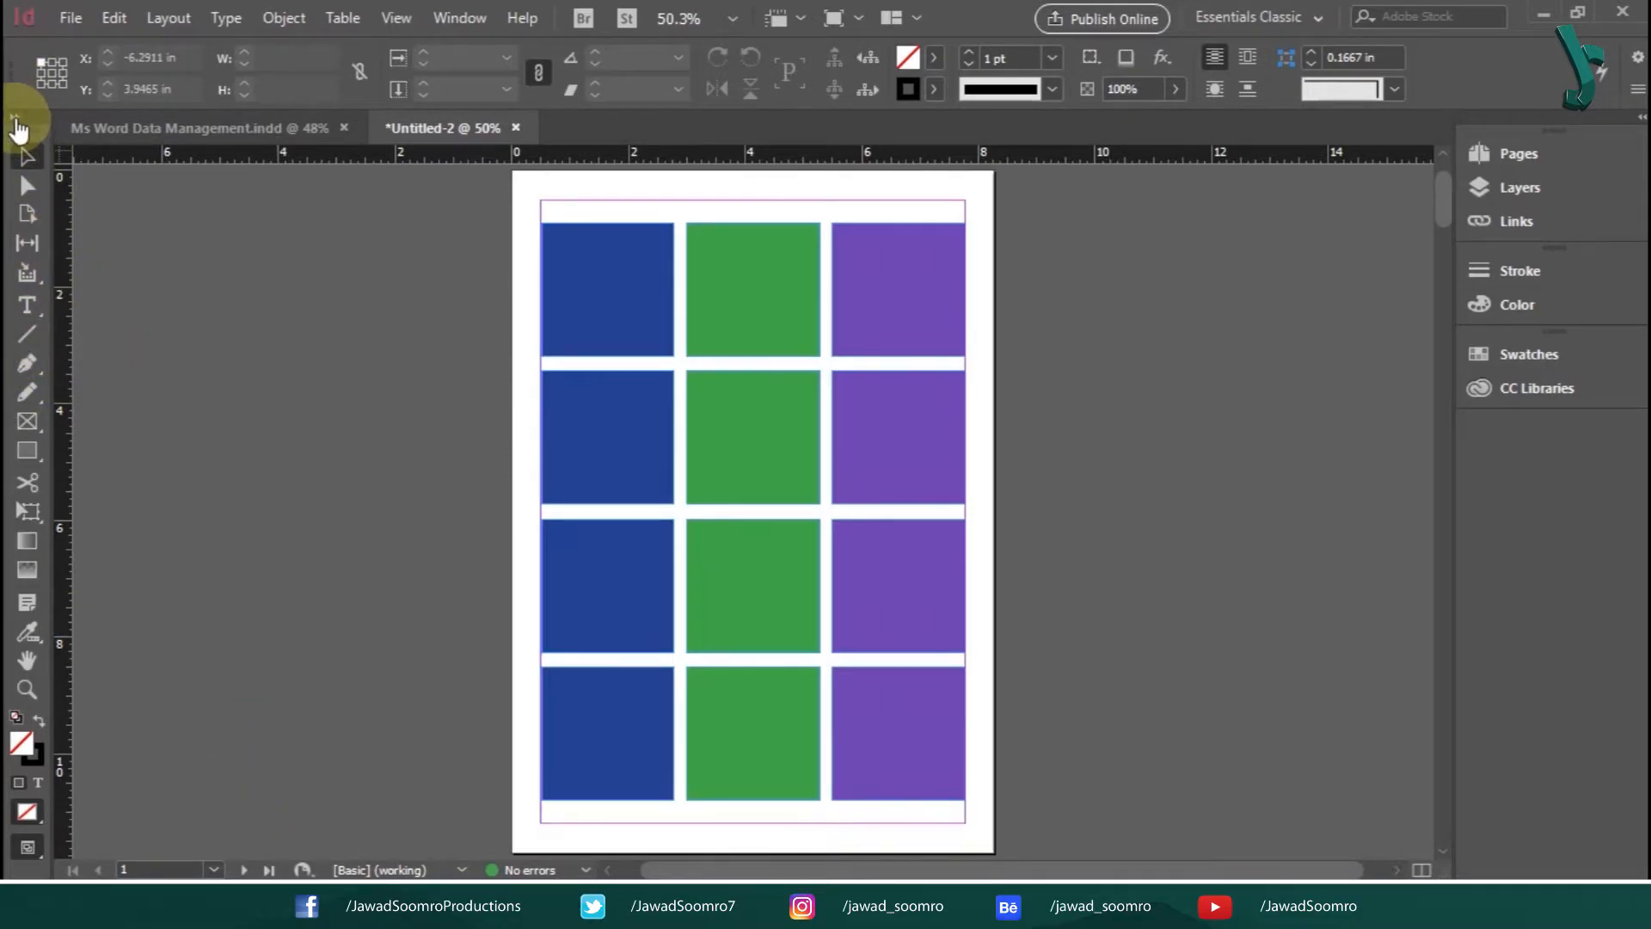
pyautogui.click(15, 119)
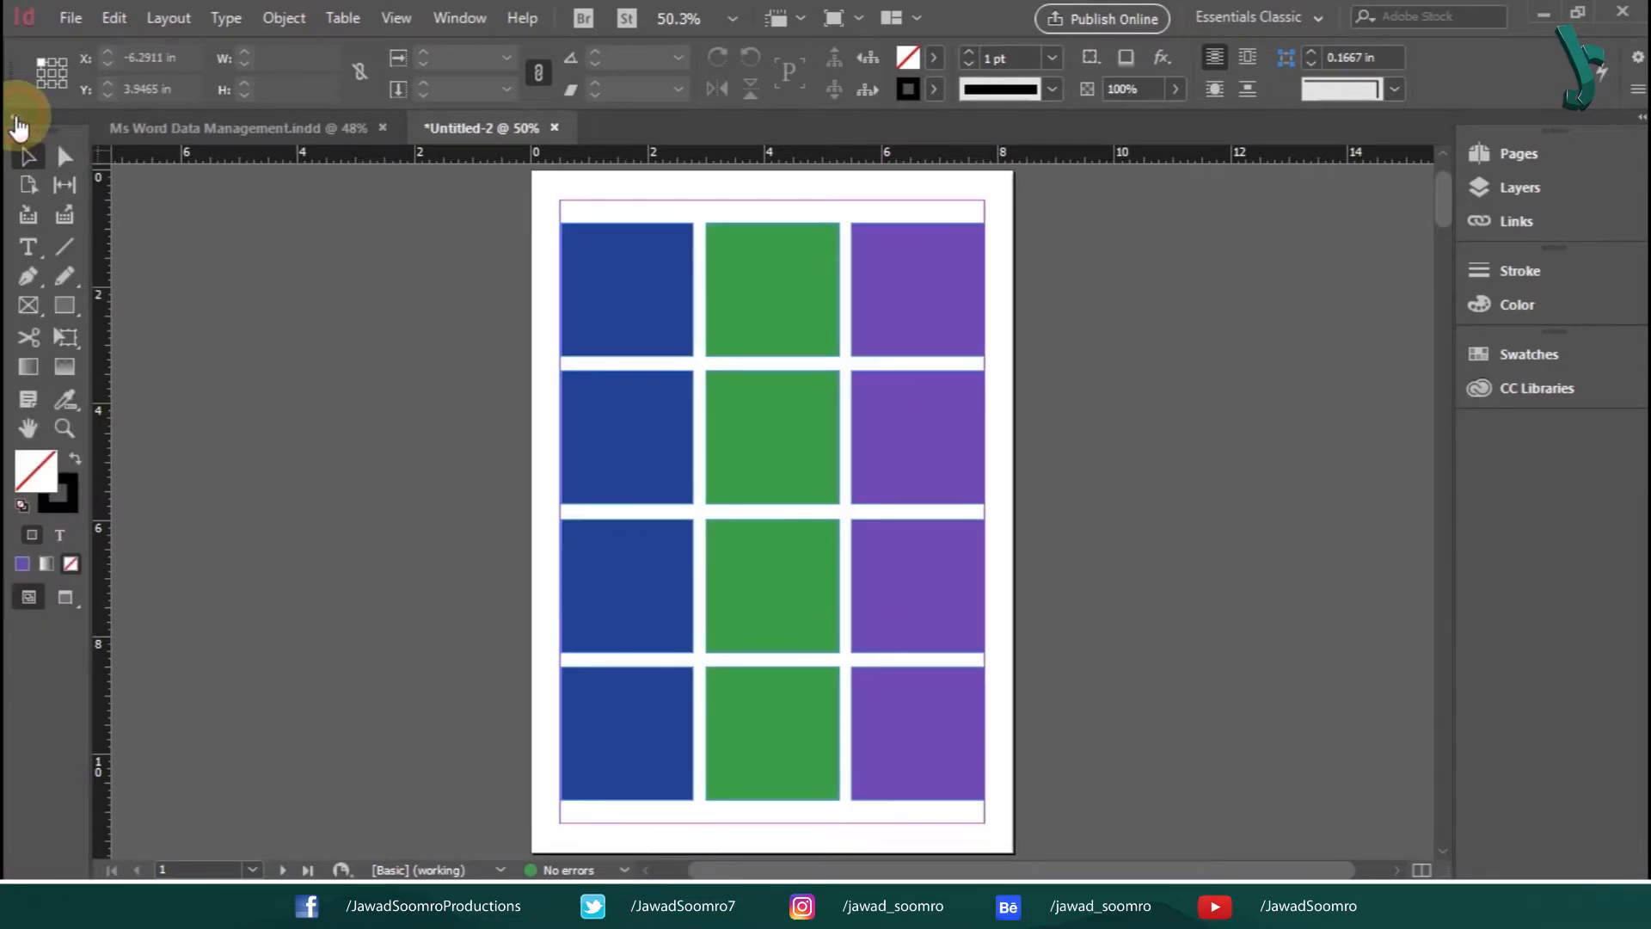
pyautogui.click(15, 119)
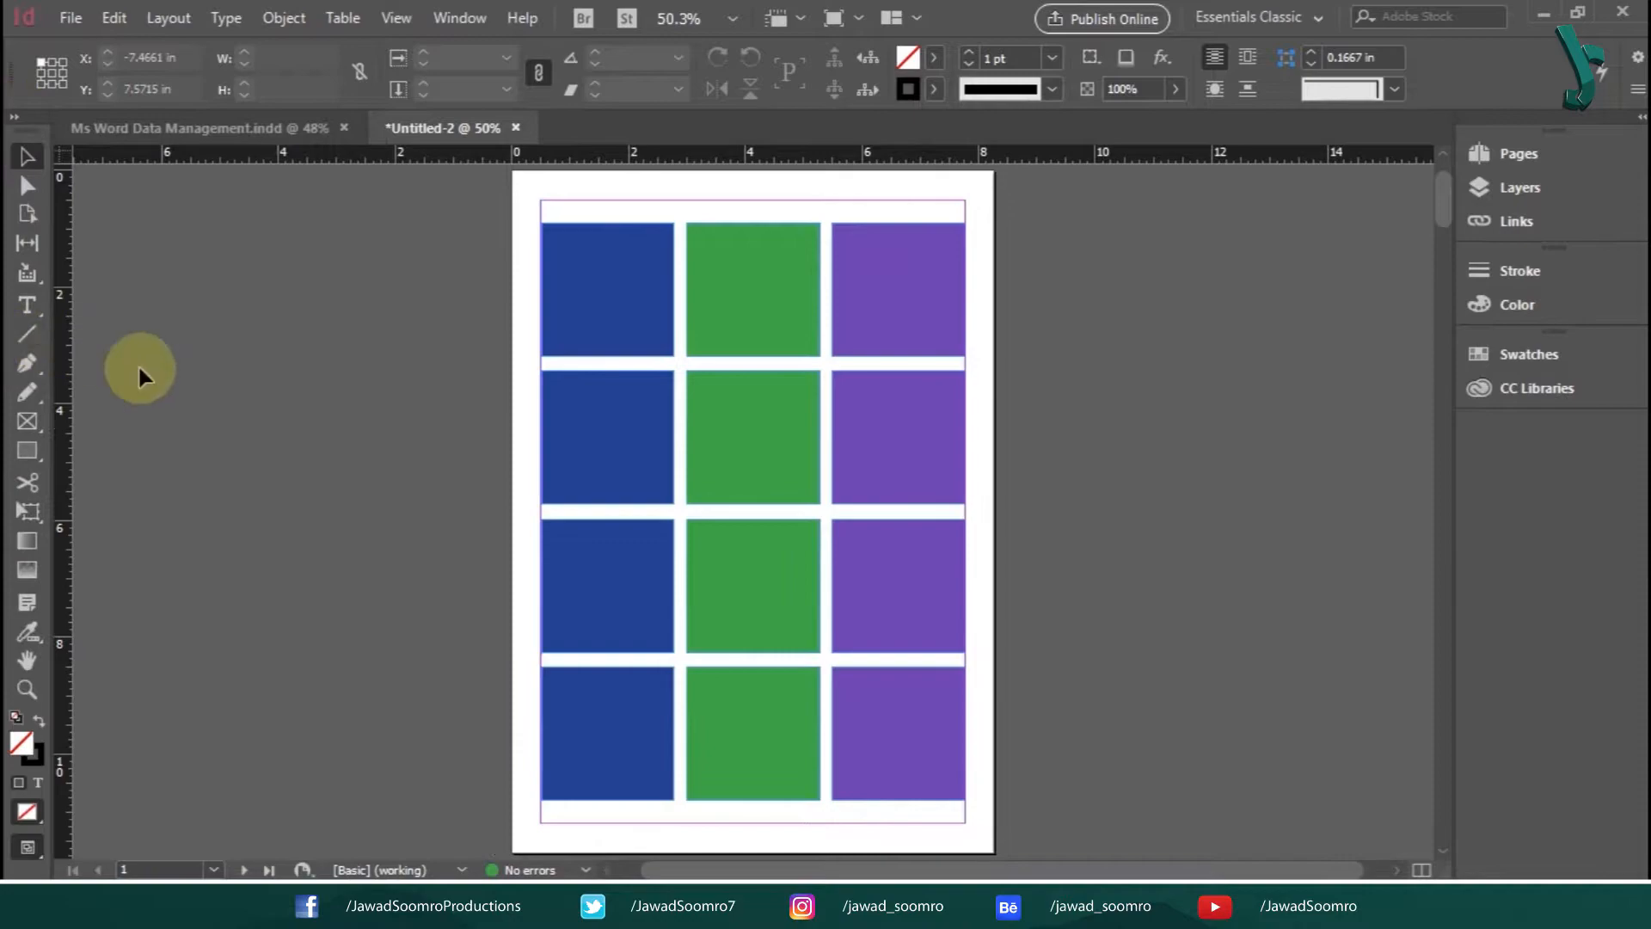
pyautogui.click(15, 119)
pyautogui.click(16, 119)
pyautogui.click(15, 119)
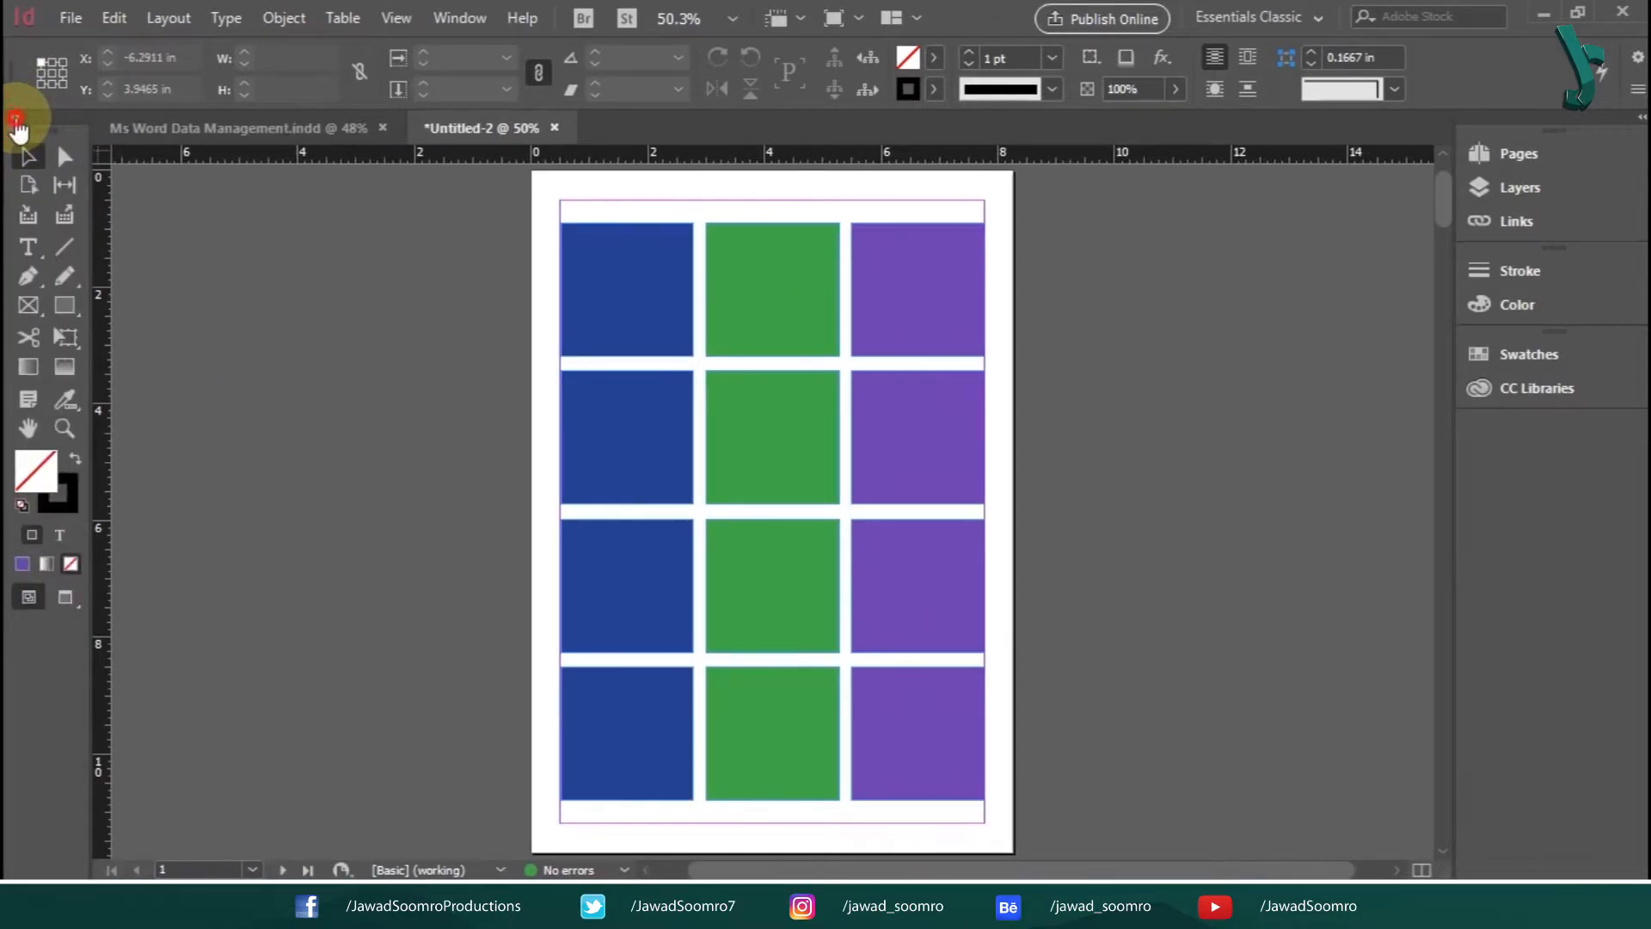
pyautogui.click(15, 118)
pyautogui.click(15, 119)
pyautogui.click(15, 118)
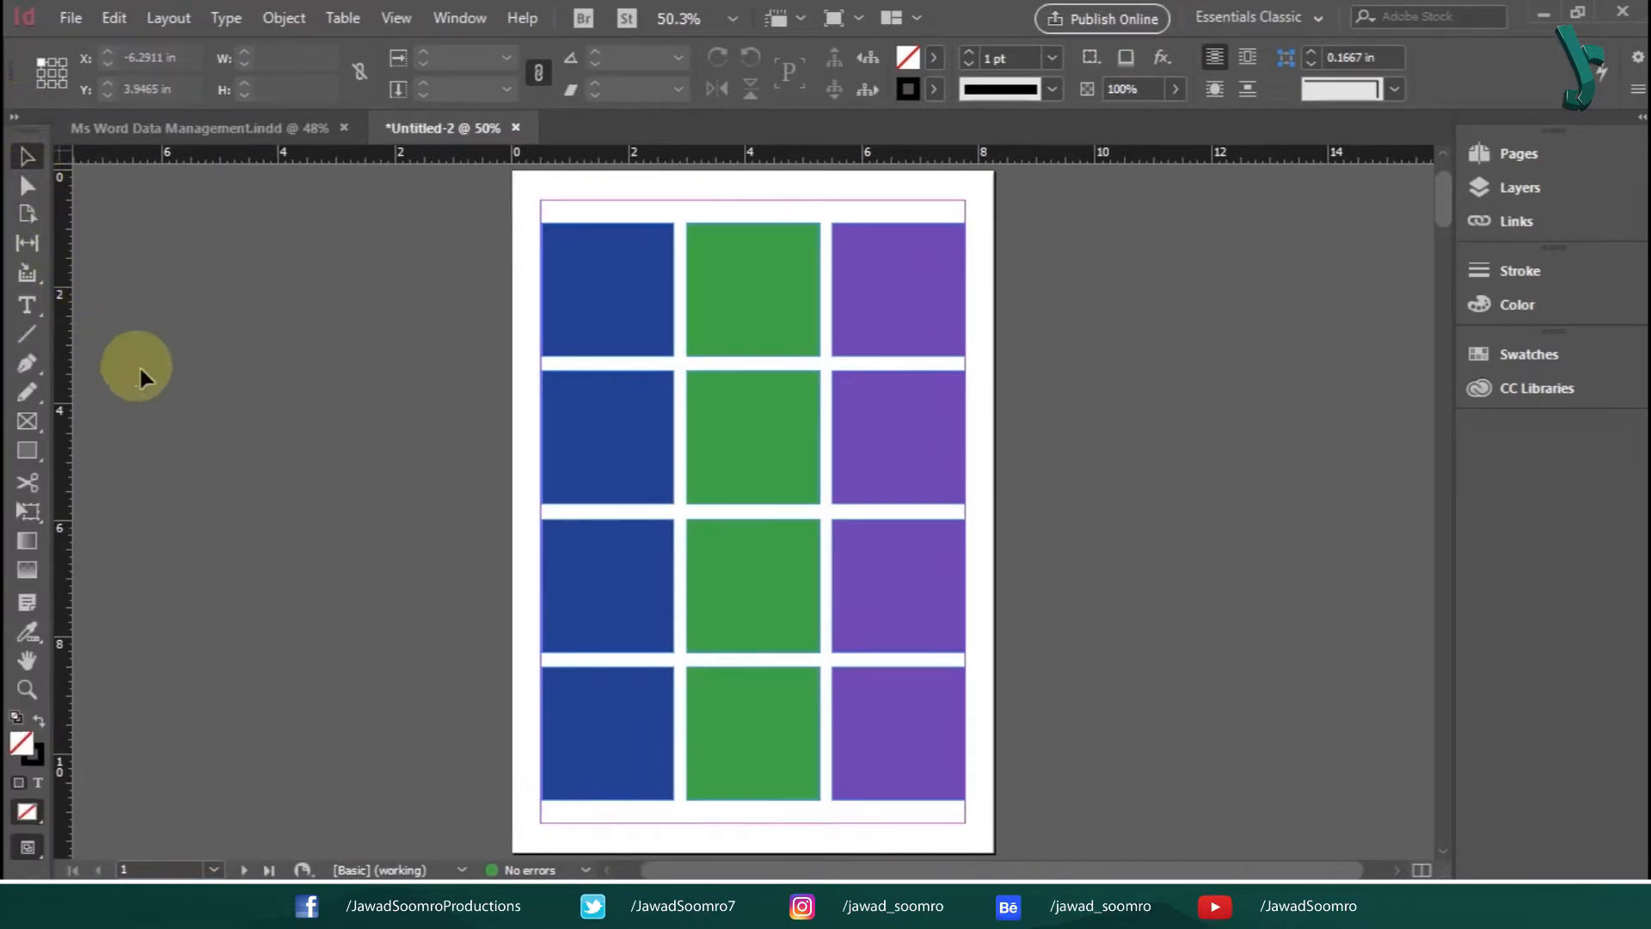
# With the Gap tool, move the gap between the first two rows and shift both column gaps to resize the adjoining squares.
pyautogui.click(31, 266)
pyautogui.click(27, 244)
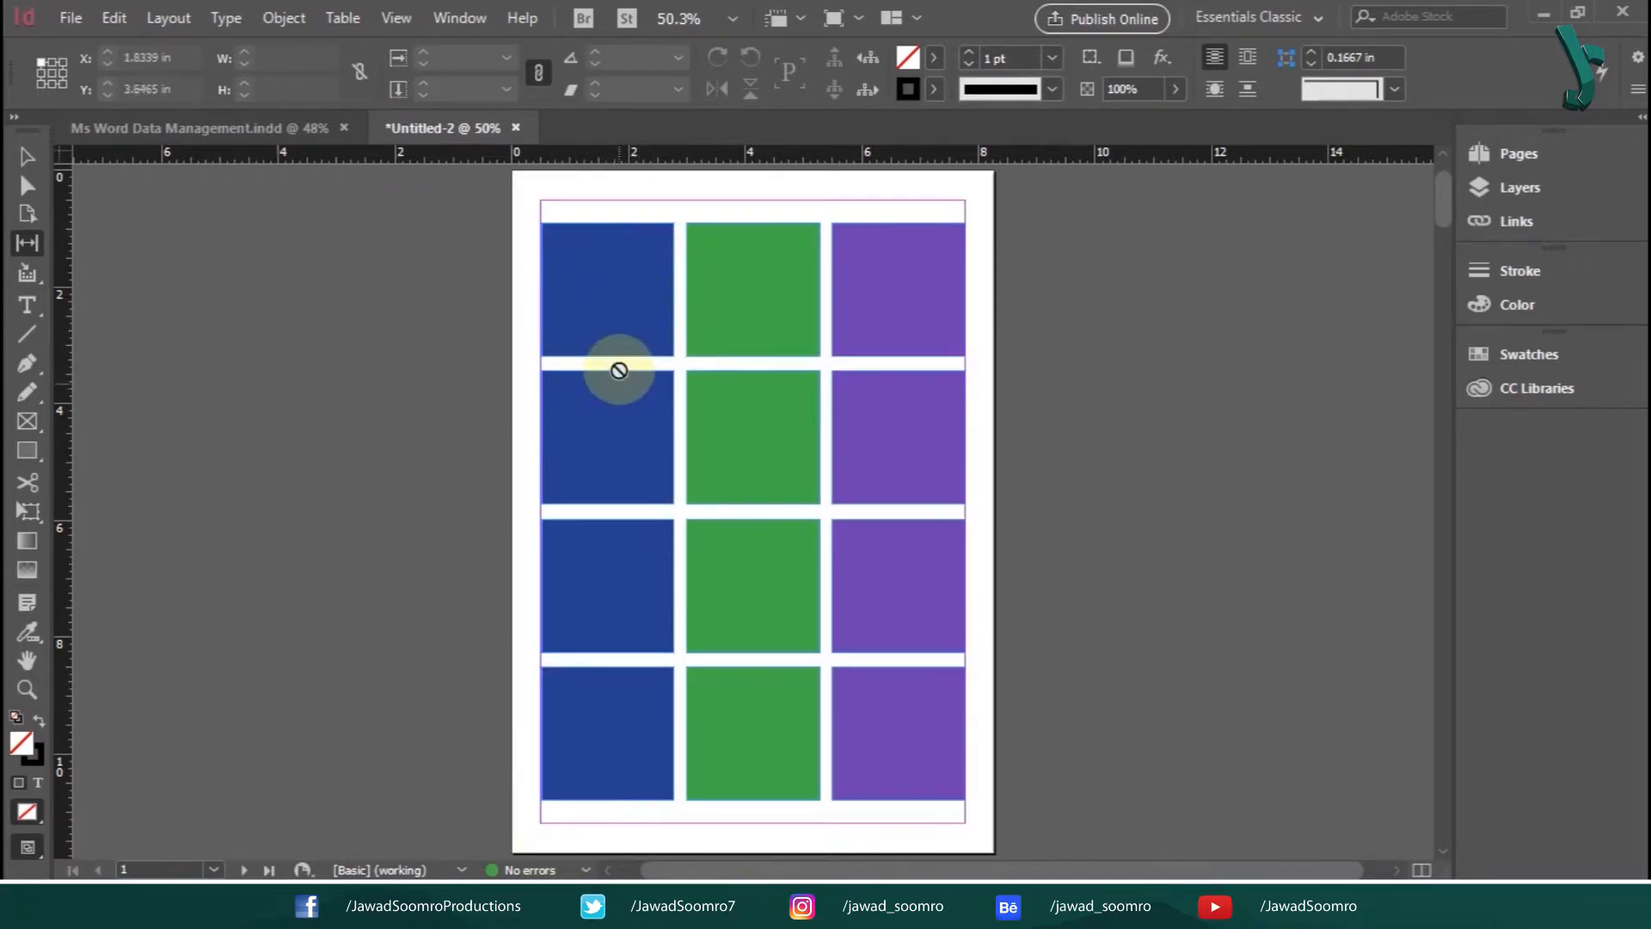
pyautogui.moveTo(616, 365); pyautogui.dragTo(633, 324)
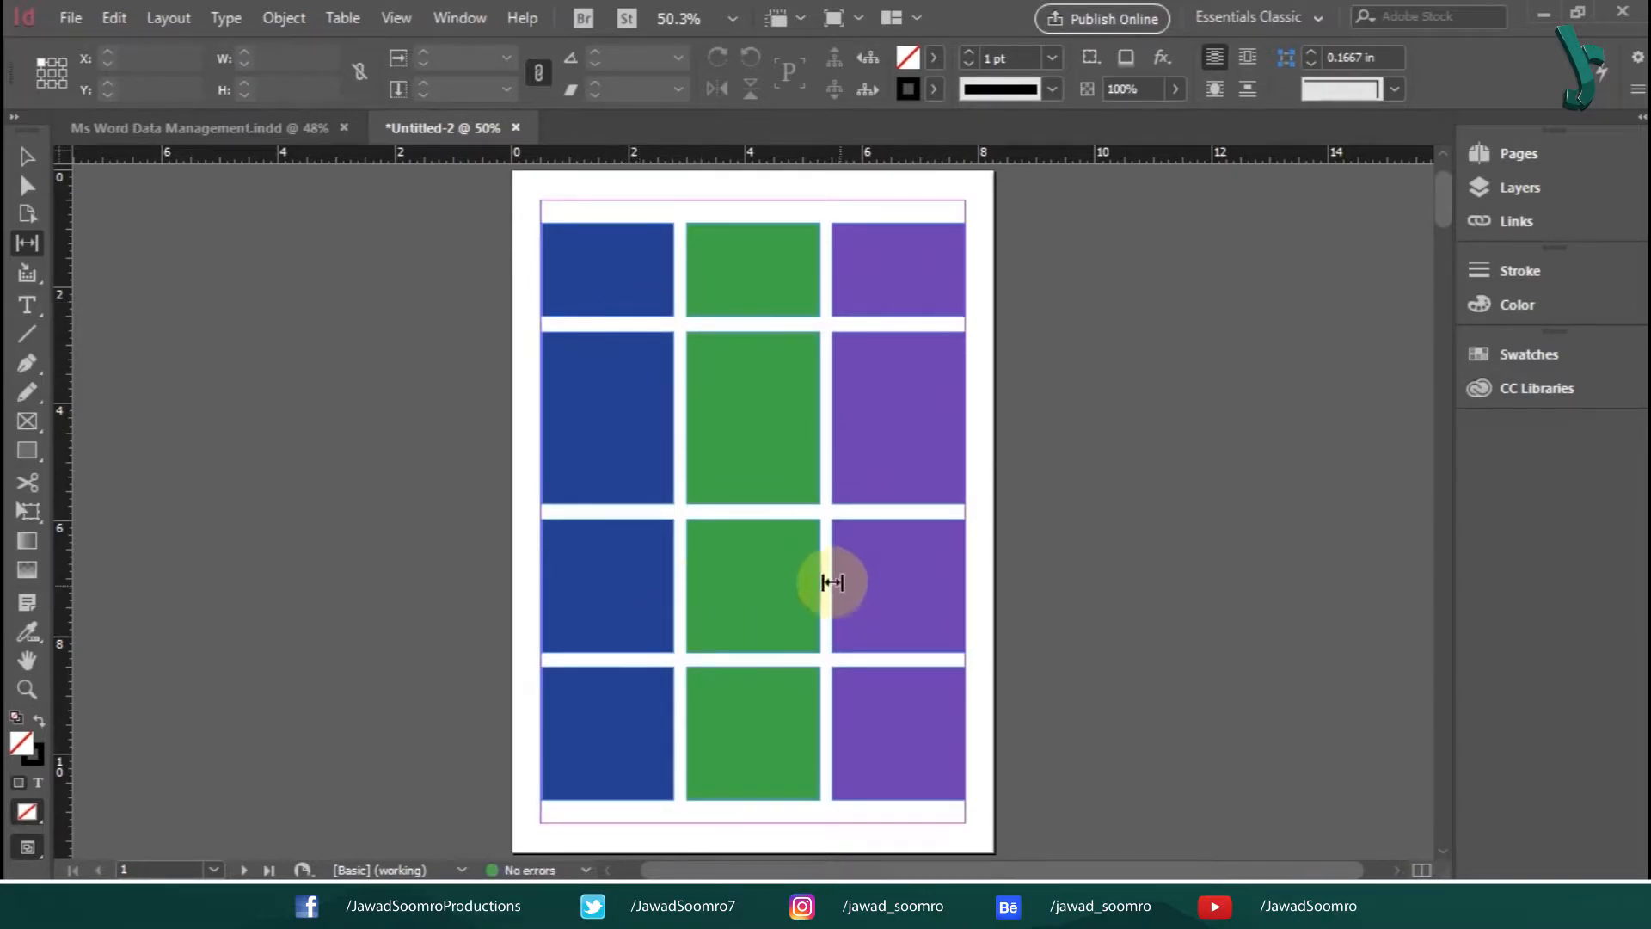
pyautogui.moveTo(825, 578); pyautogui.dragTo(821, 439)
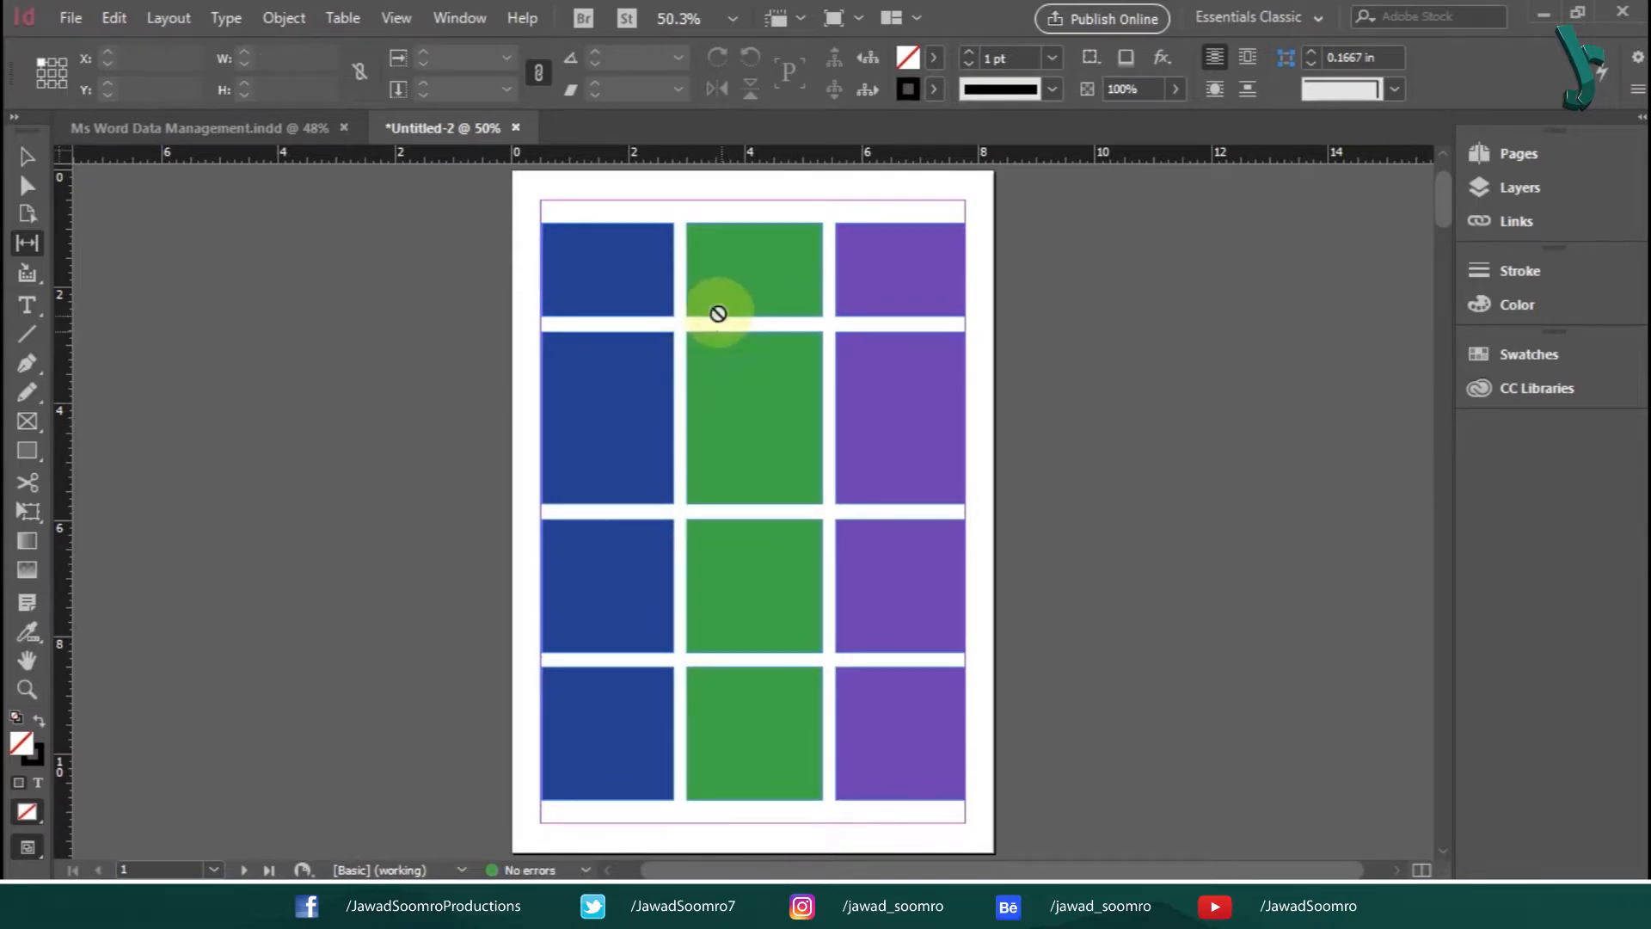
pyautogui.moveTo(680, 273); pyautogui.dragTo(662, 329)
pyautogui.moveTo(737, 324)
pyautogui.mouseDown()
pyautogui.moveTo(737, 424)
pyautogui.moveTo(745, 302)
pyautogui.moveTo(748, 350)
pyautogui.mouseUp()
# Undo all the gap moves made in the grid.
pyautogui.hotkey('ctrl', 'z')
pyautogui.hotkey('ctrl', 'z')
pyautogui.hotkey('ctrl', 'z')
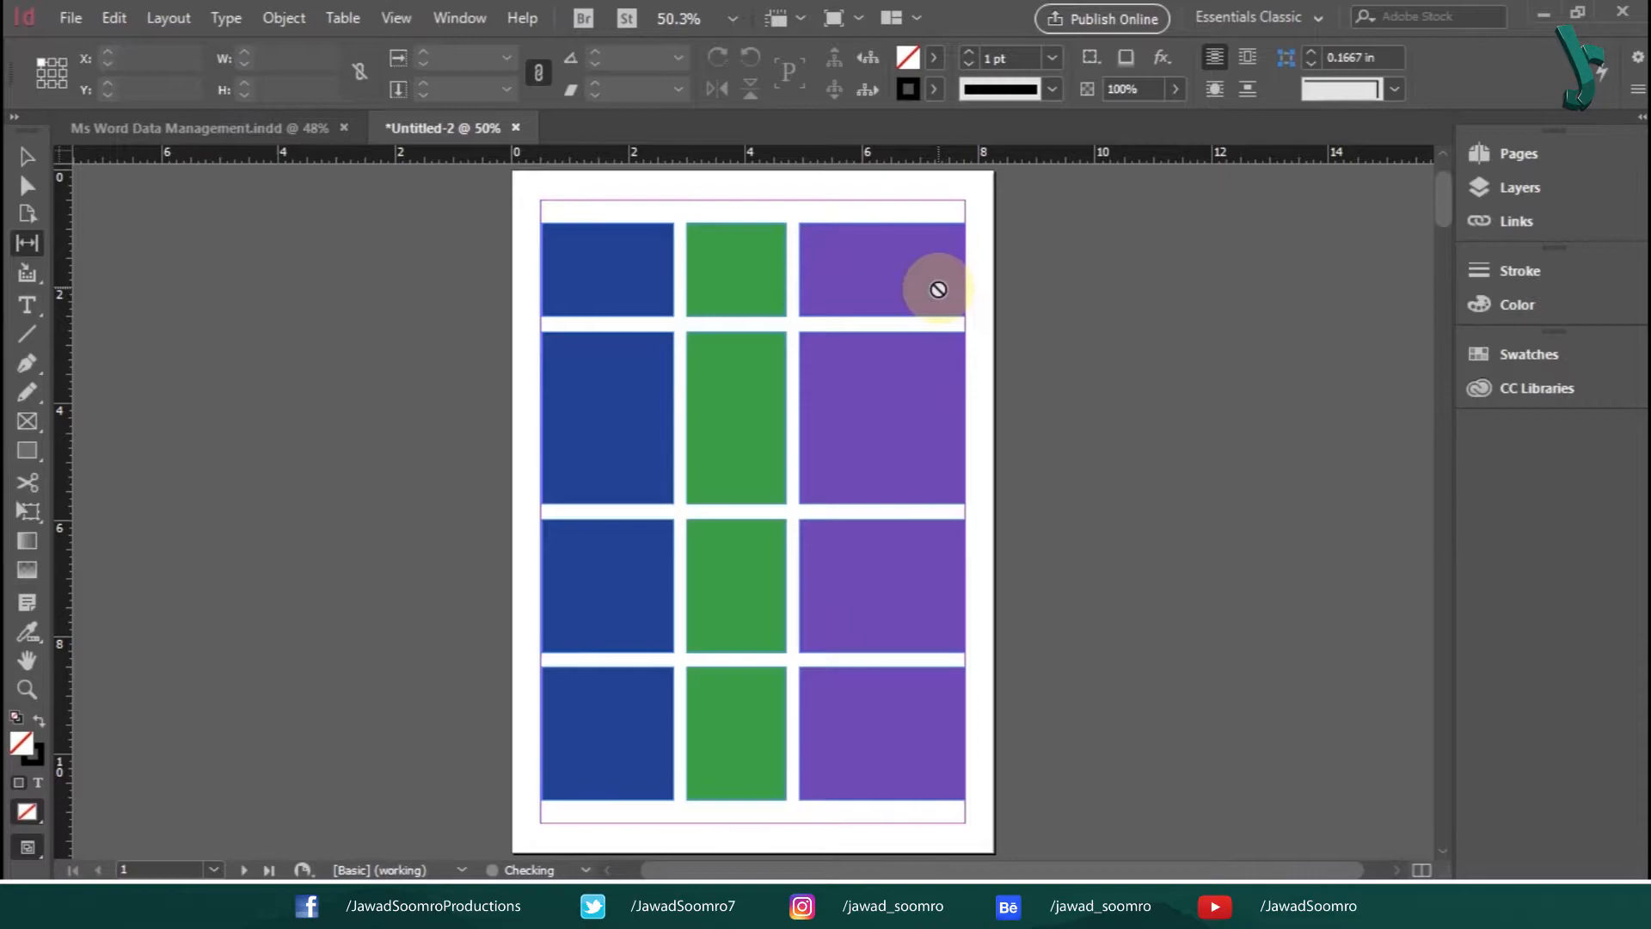
pyautogui.hotkey('ctrl', 'z')
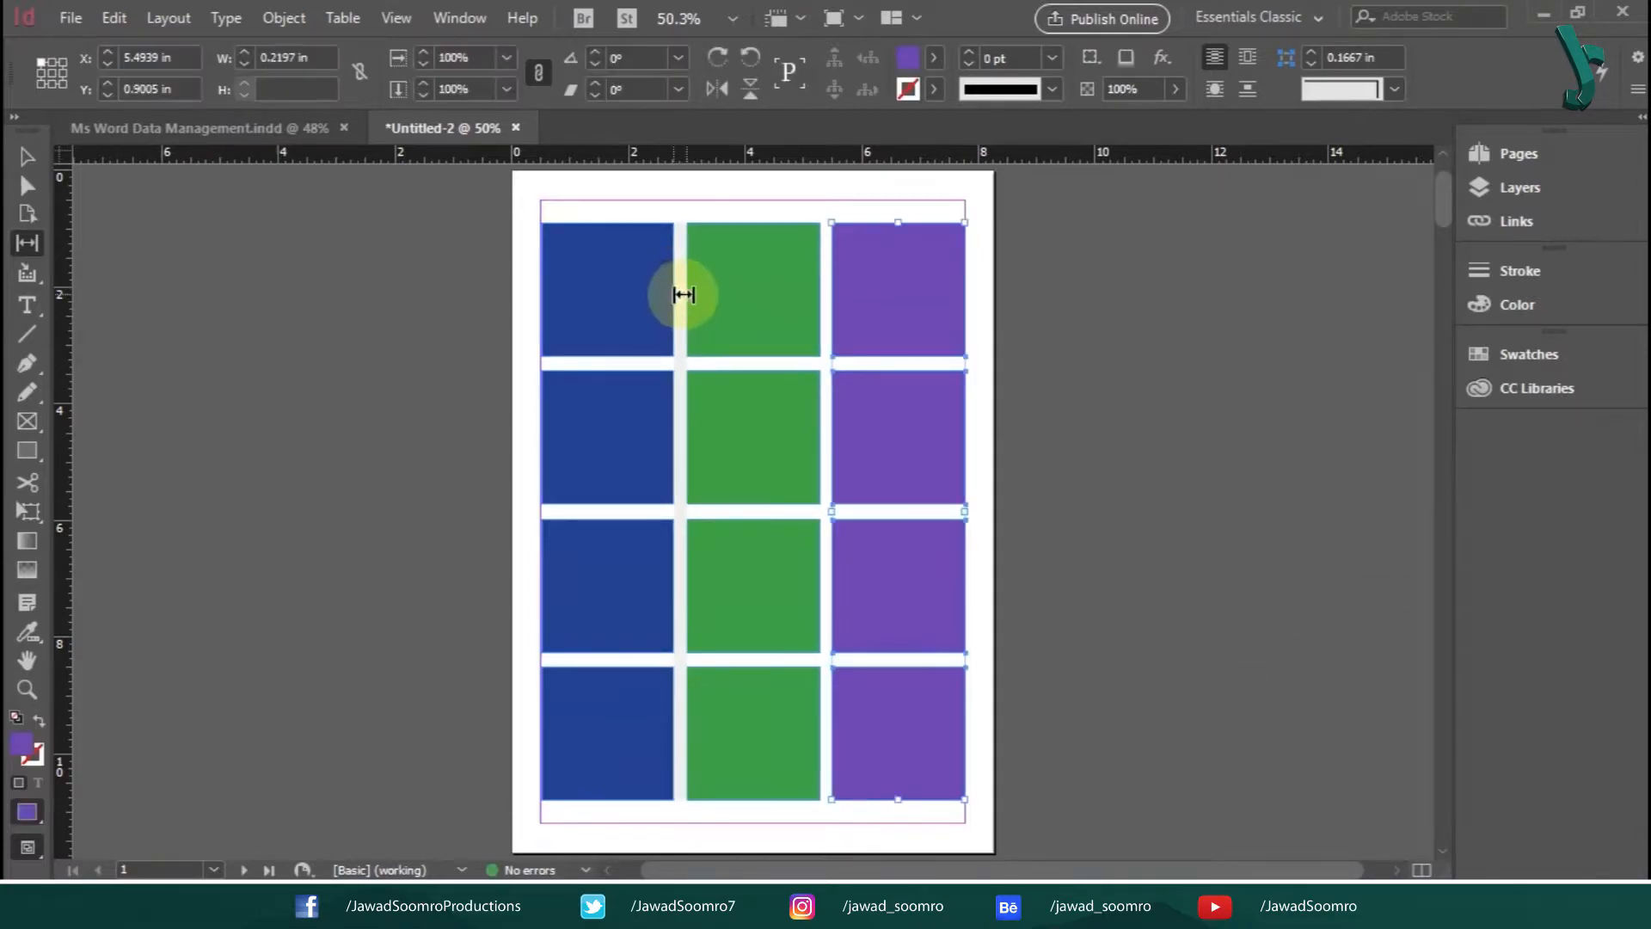
pyautogui.hotkey('ctrl', 'z')
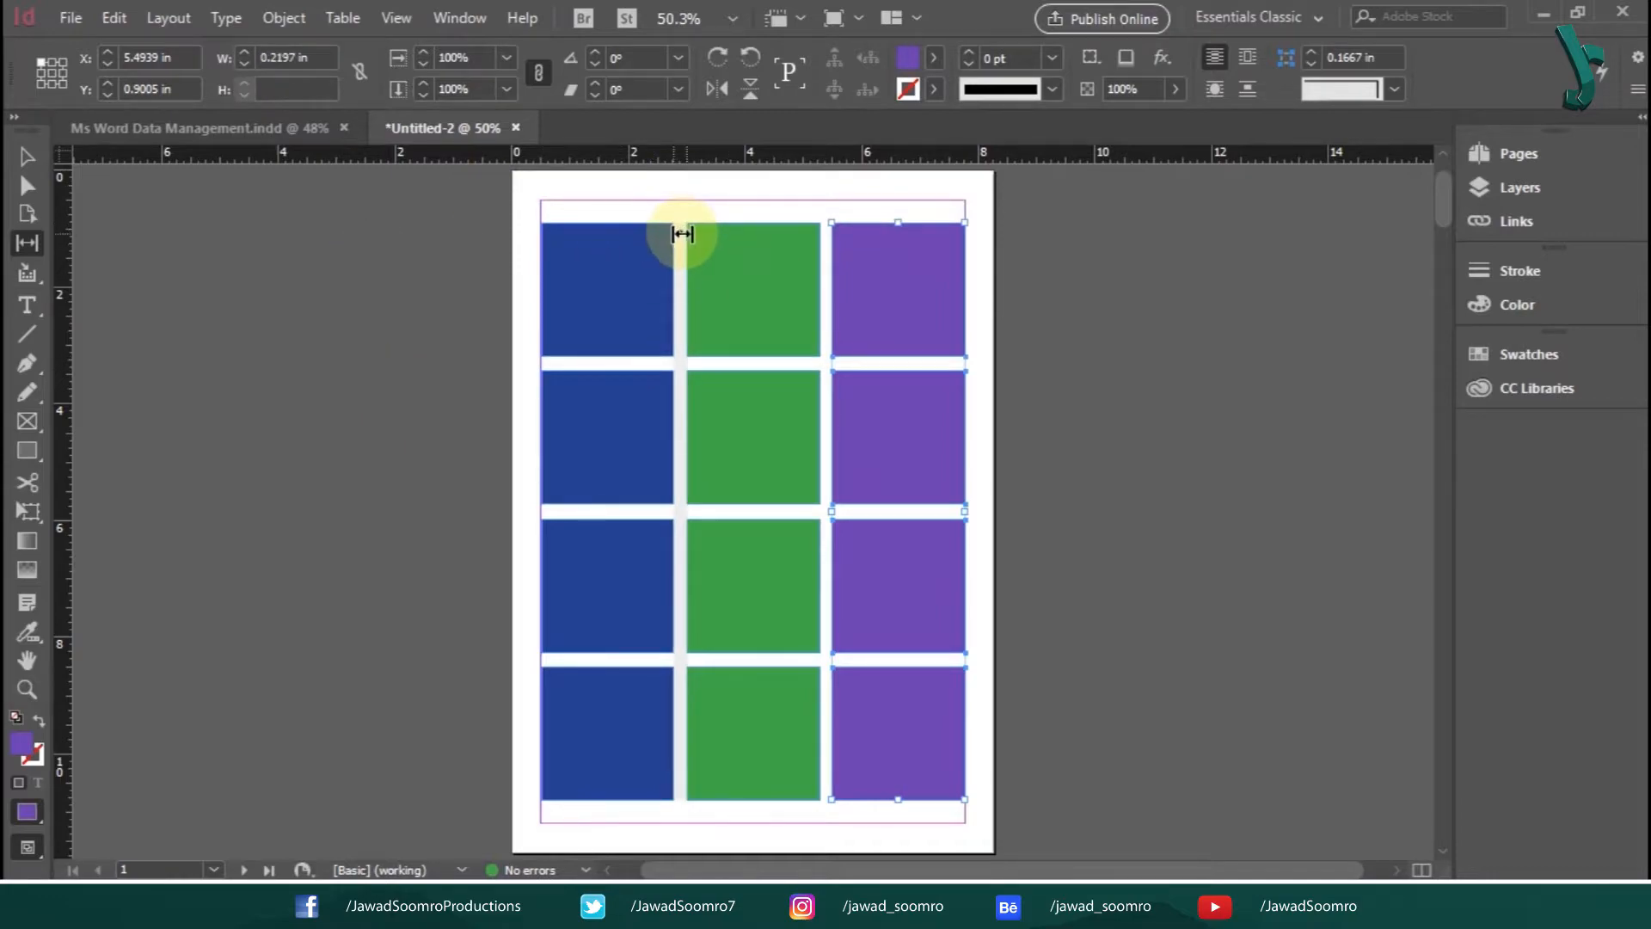
# Try moving the blue–green column gap and the gap between the second and third rows, undoing the row move.
pyautogui.moveTo(682, 281); pyautogui.dragTo(679, 335)
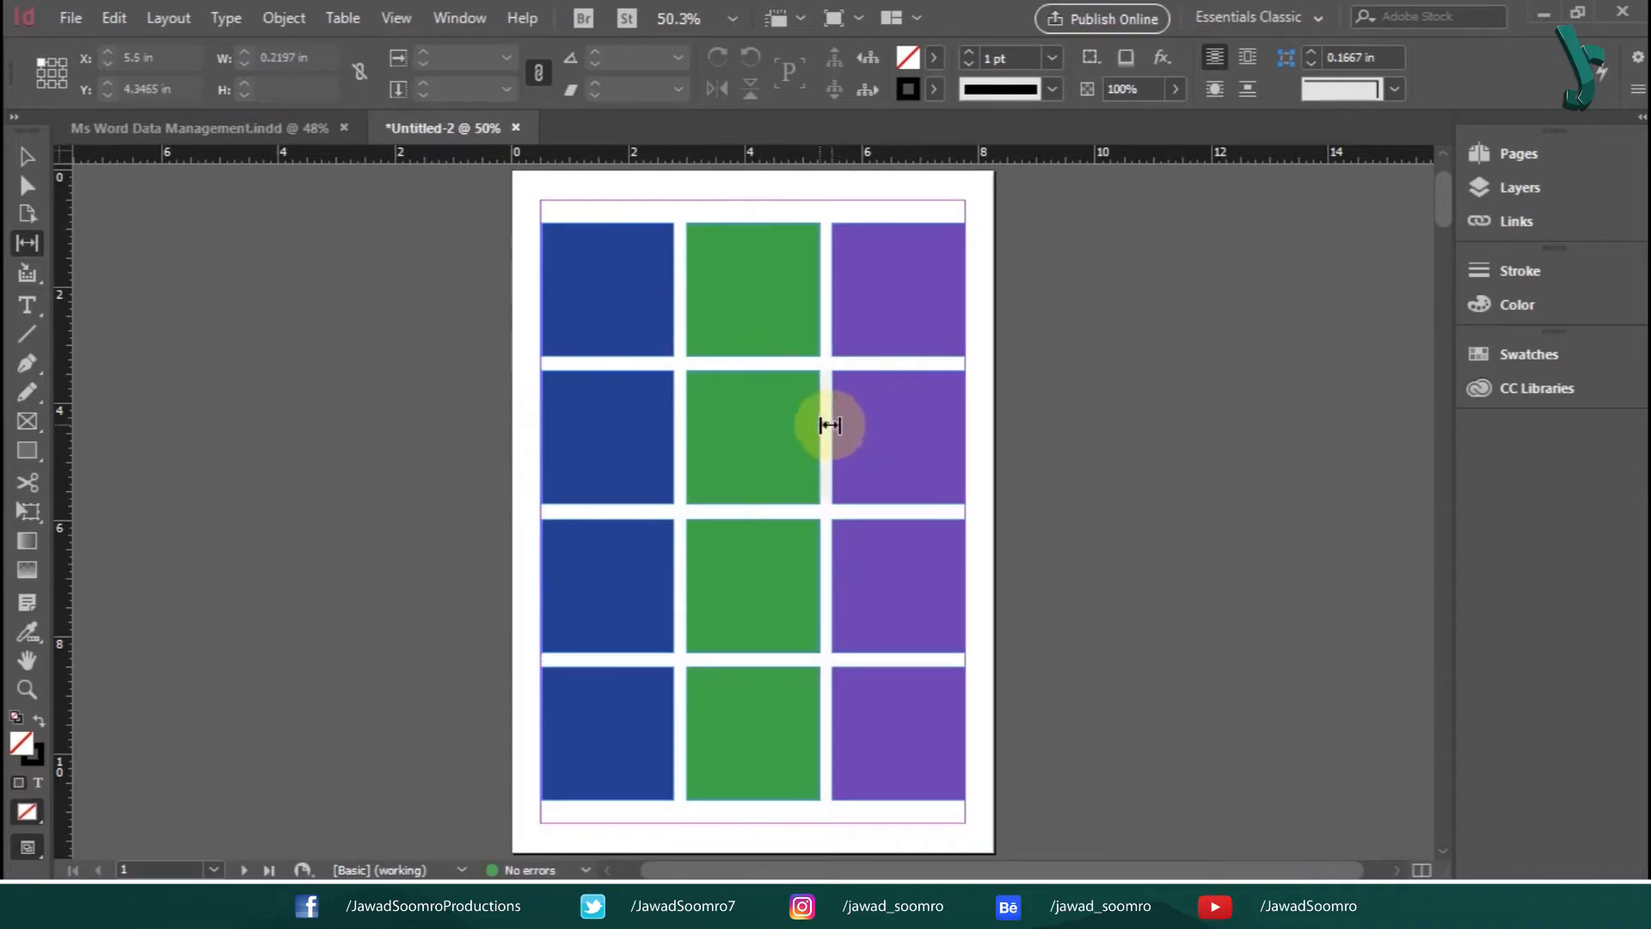
pyautogui.moveTo(733, 510); pyautogui.dragTo(808, 612)
pyautogui.hotkey('ctrl', 'z')
pyautogui.moveTo(855, 514)
pyautogui.mouseDown()
pyautogui.moveTo(859, 580)
pyautogui.moveTo(873, 508)
pyautogui.mouseUp()
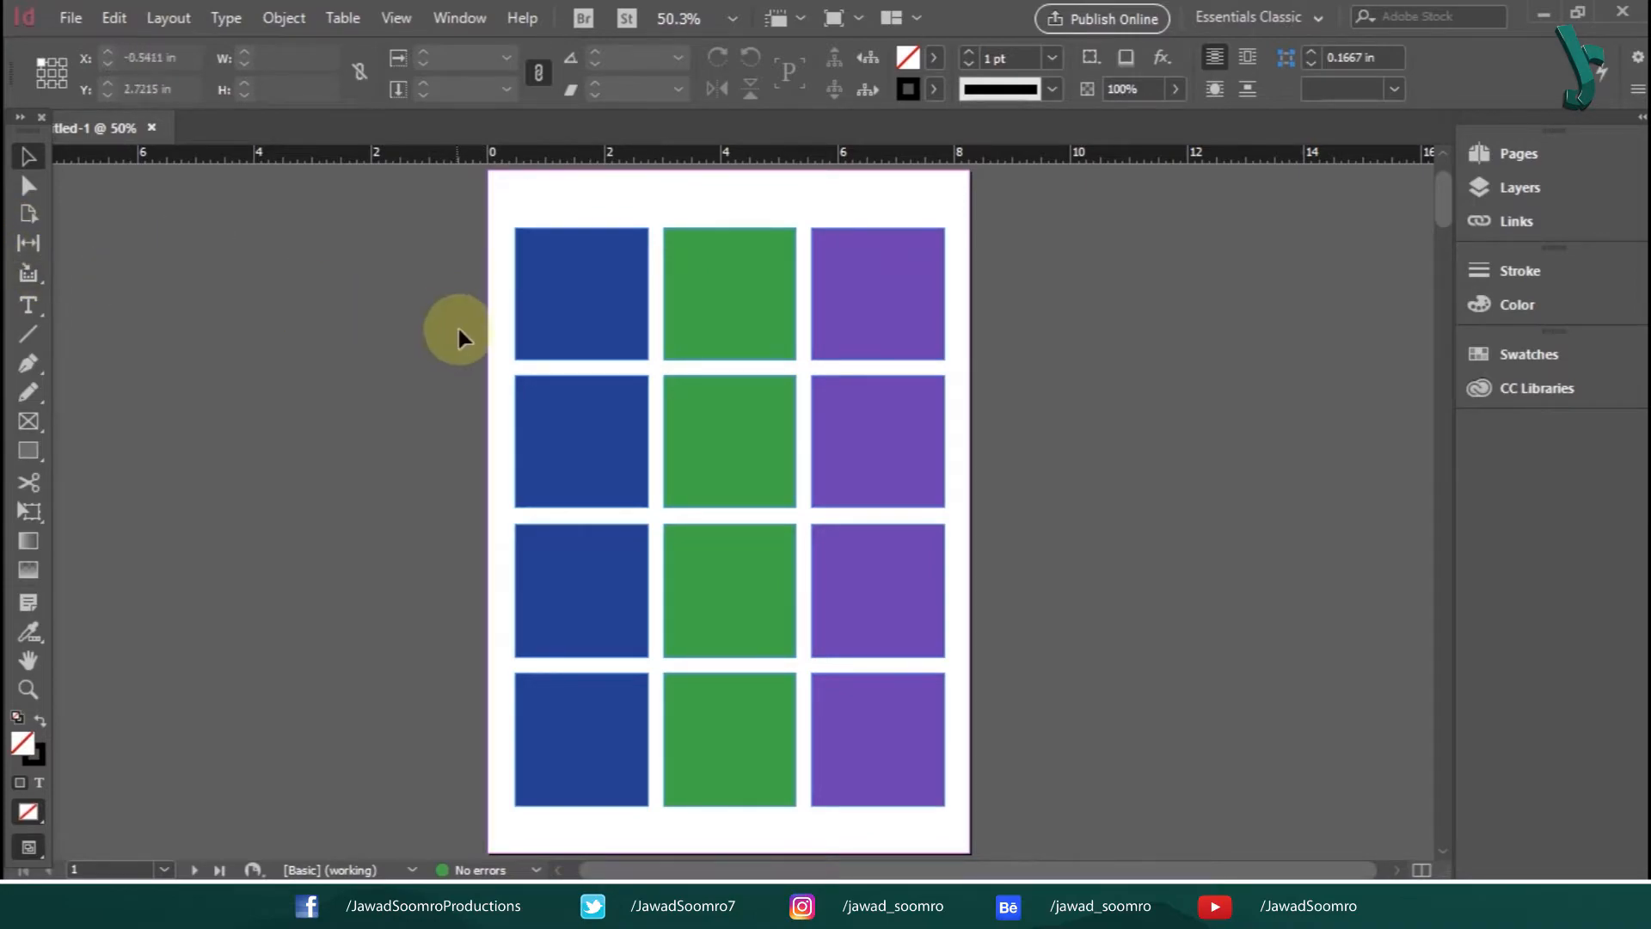
# Move the blue–green column gap toward the blue squares and the first row gap upward, and undo both moves.
pyautogui.moveTo(644, 315)
pyautogui.mouseDown()
pyautogui.moveTo(693, 313)
pyautogui.moveTo(640, 313)
pyautogui.mouseUp()
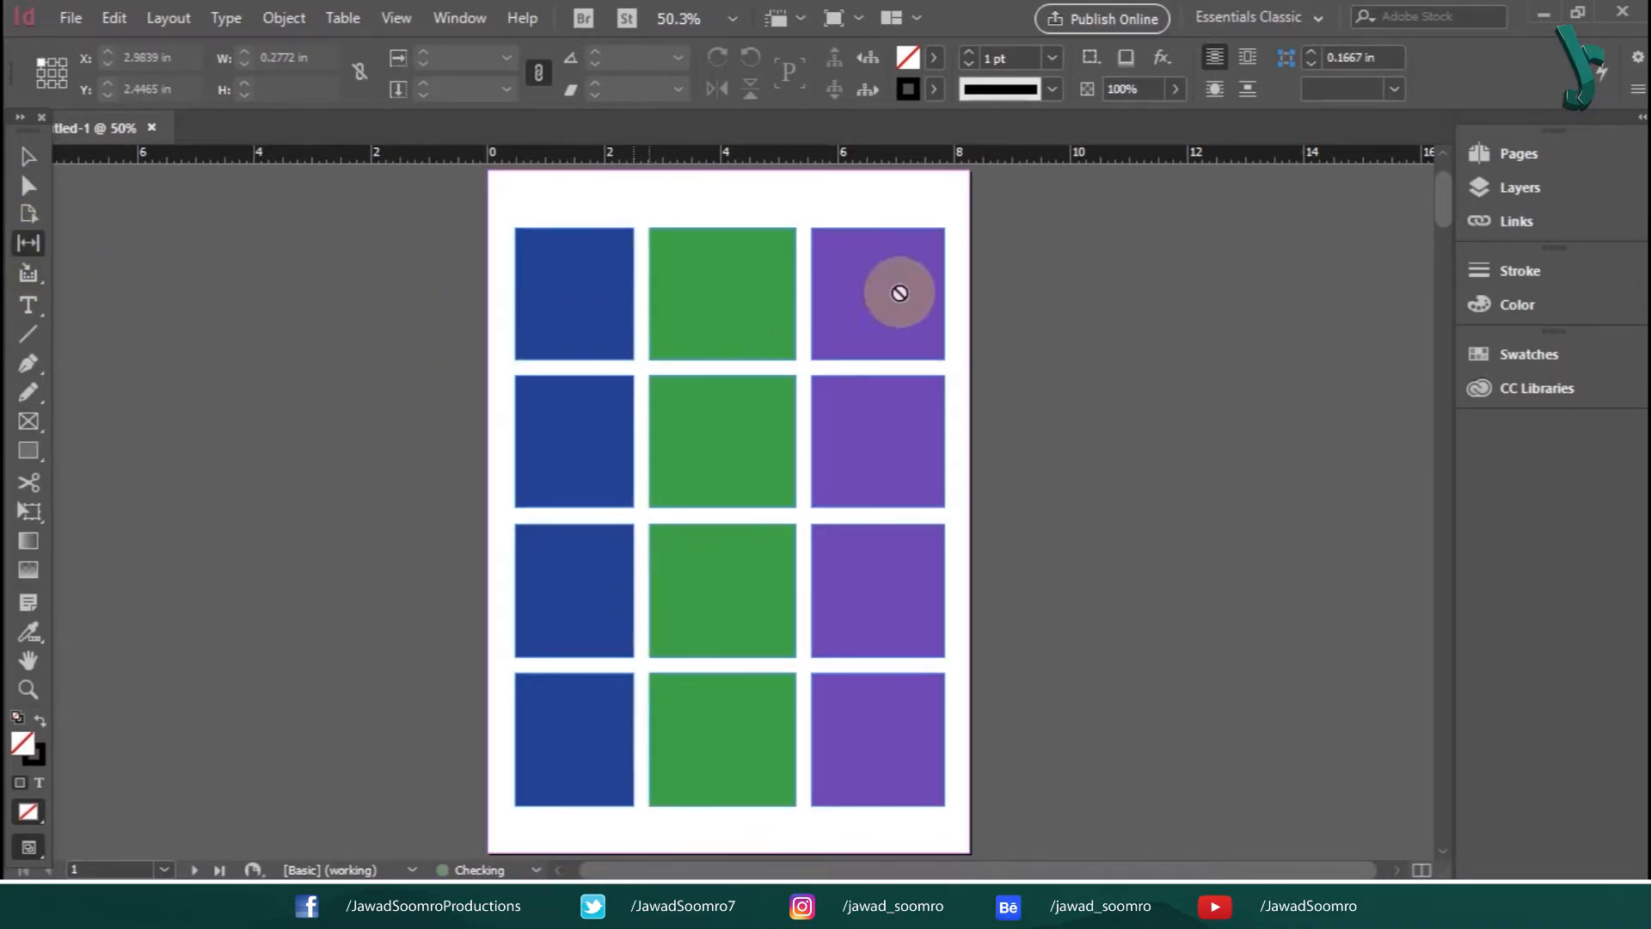
pyautogui.moveTo(770, 365); pyautogui.dragTo(761, 330)
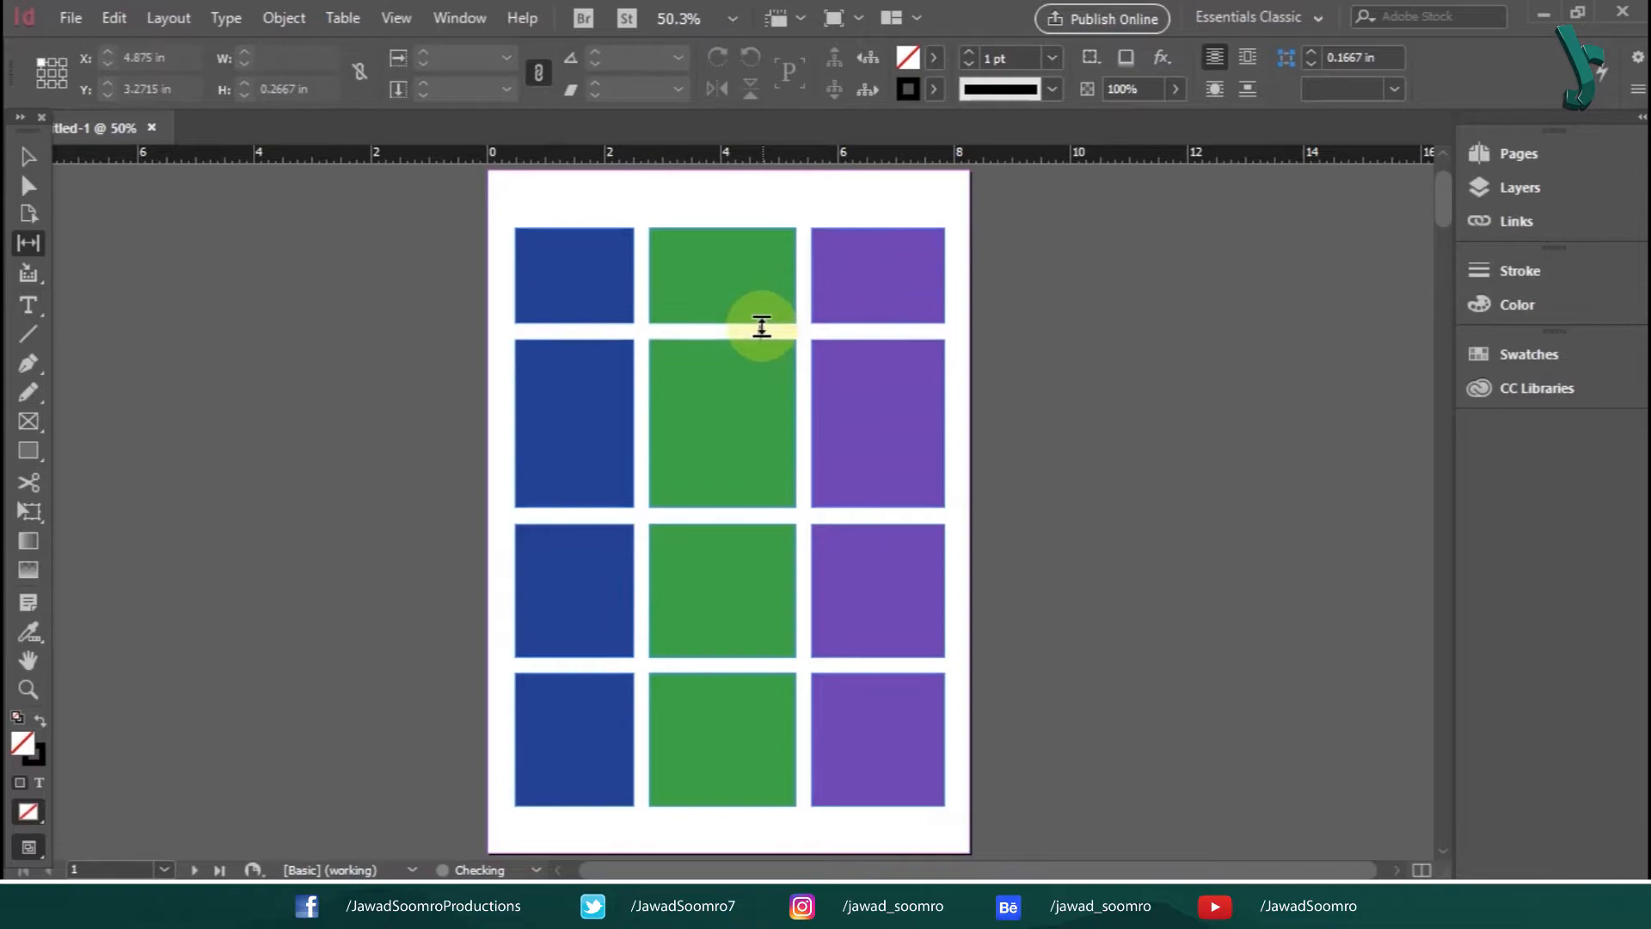
pyautogui.hotkey('ctrl', 'z')
pyautogui.hotkey('ctrl', 'z')
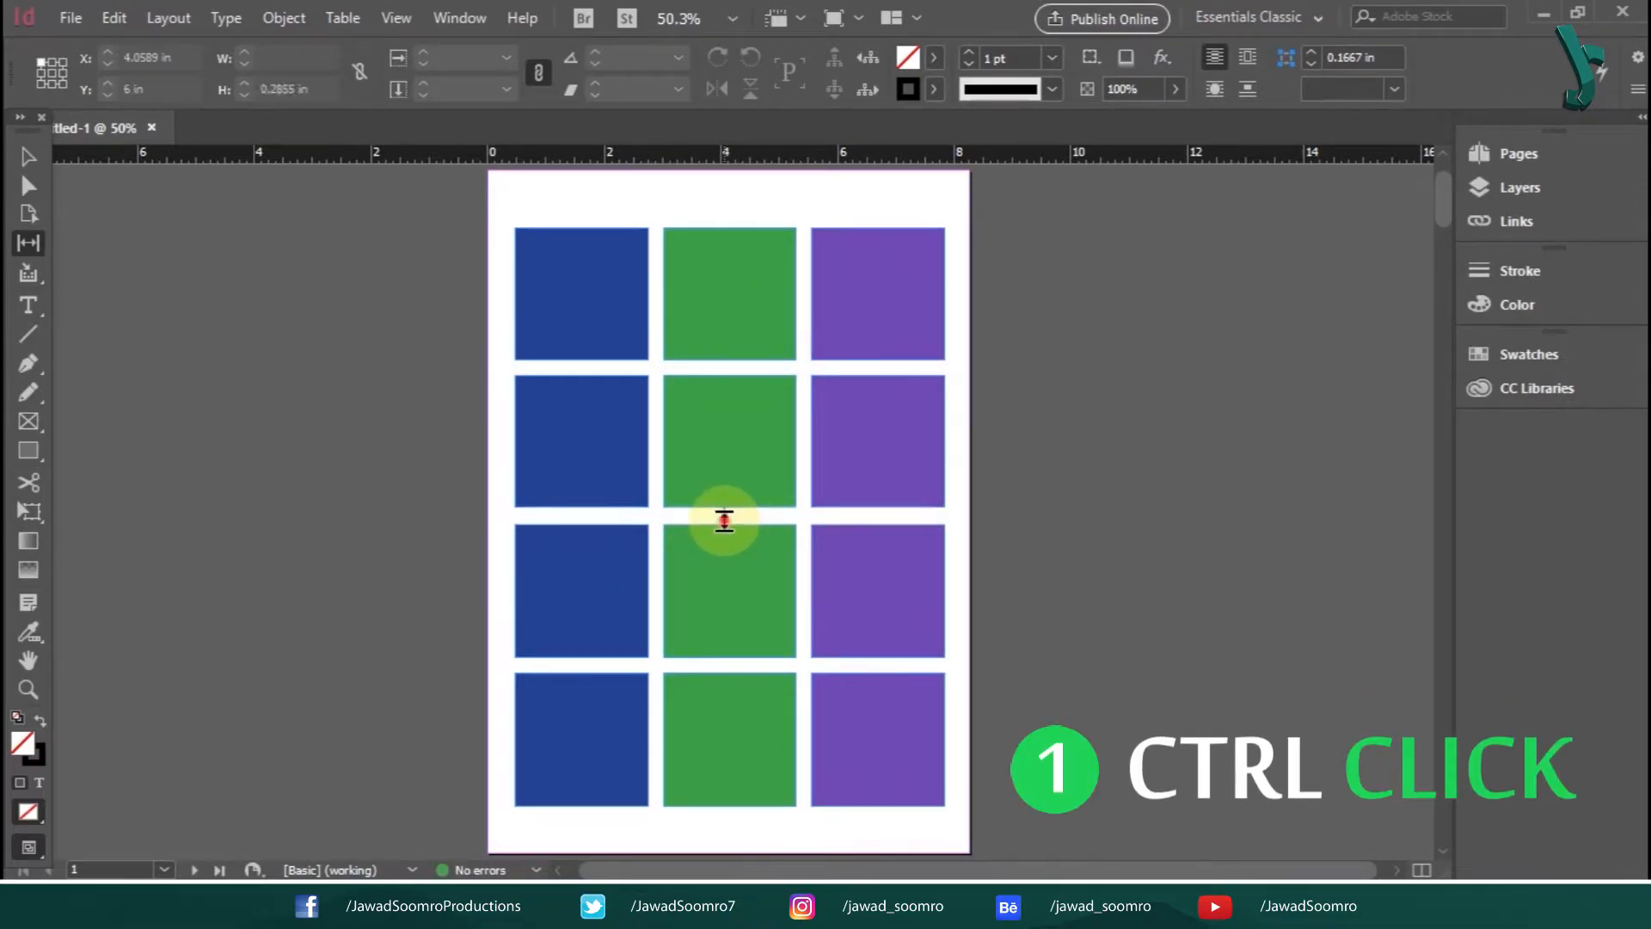
# Try resizing the upper two row gaps and the blue–green column gap instead of moving them, and undo the last change.
pyautogui.moveTo(722, 516)
pyautogui.mouseDown()
pyautogui.moveTo(704, 619)
pyautogui.moveTo(711, 482)
pyautogui.moveTo(715, 516)
pyautogui.mouseUp()
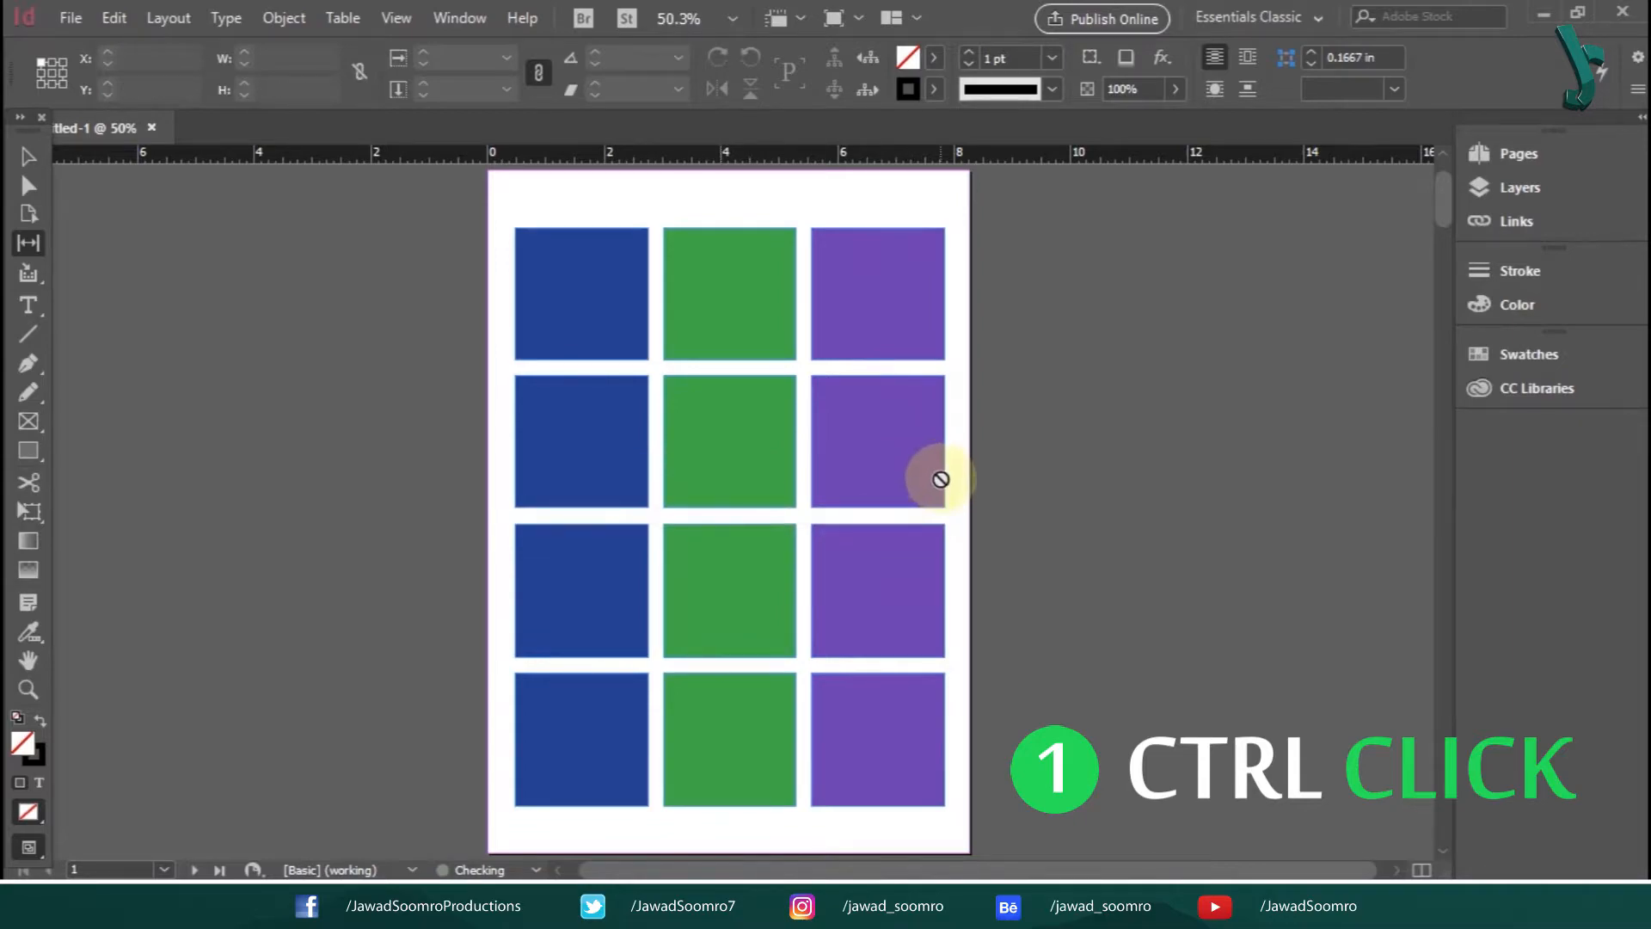
pyautogui.moveTo(748, 367)
pyautogui.mouseDown()
pyautogui.moveTo(756, 424)
pyautogui.moveTo(749, 368)
pyautogui.mouseUp()
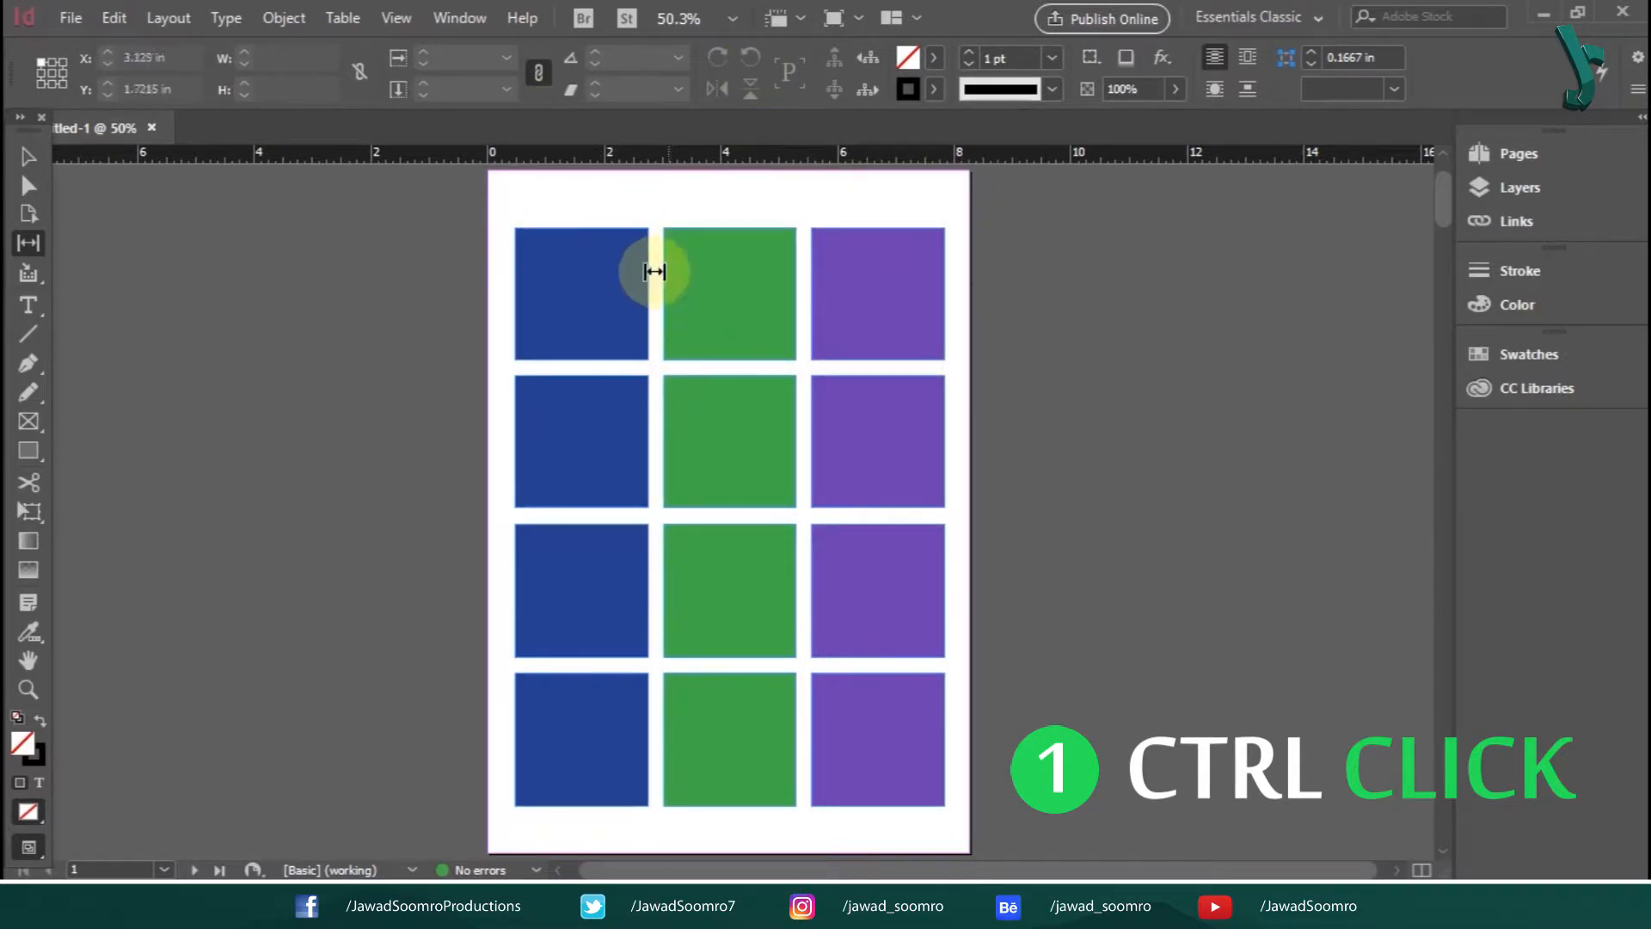
pyautogui.moveTo(650, 271); pyautogui.dragTo(675, 384)
pyautogui.hotkey('ctrl', 'z')
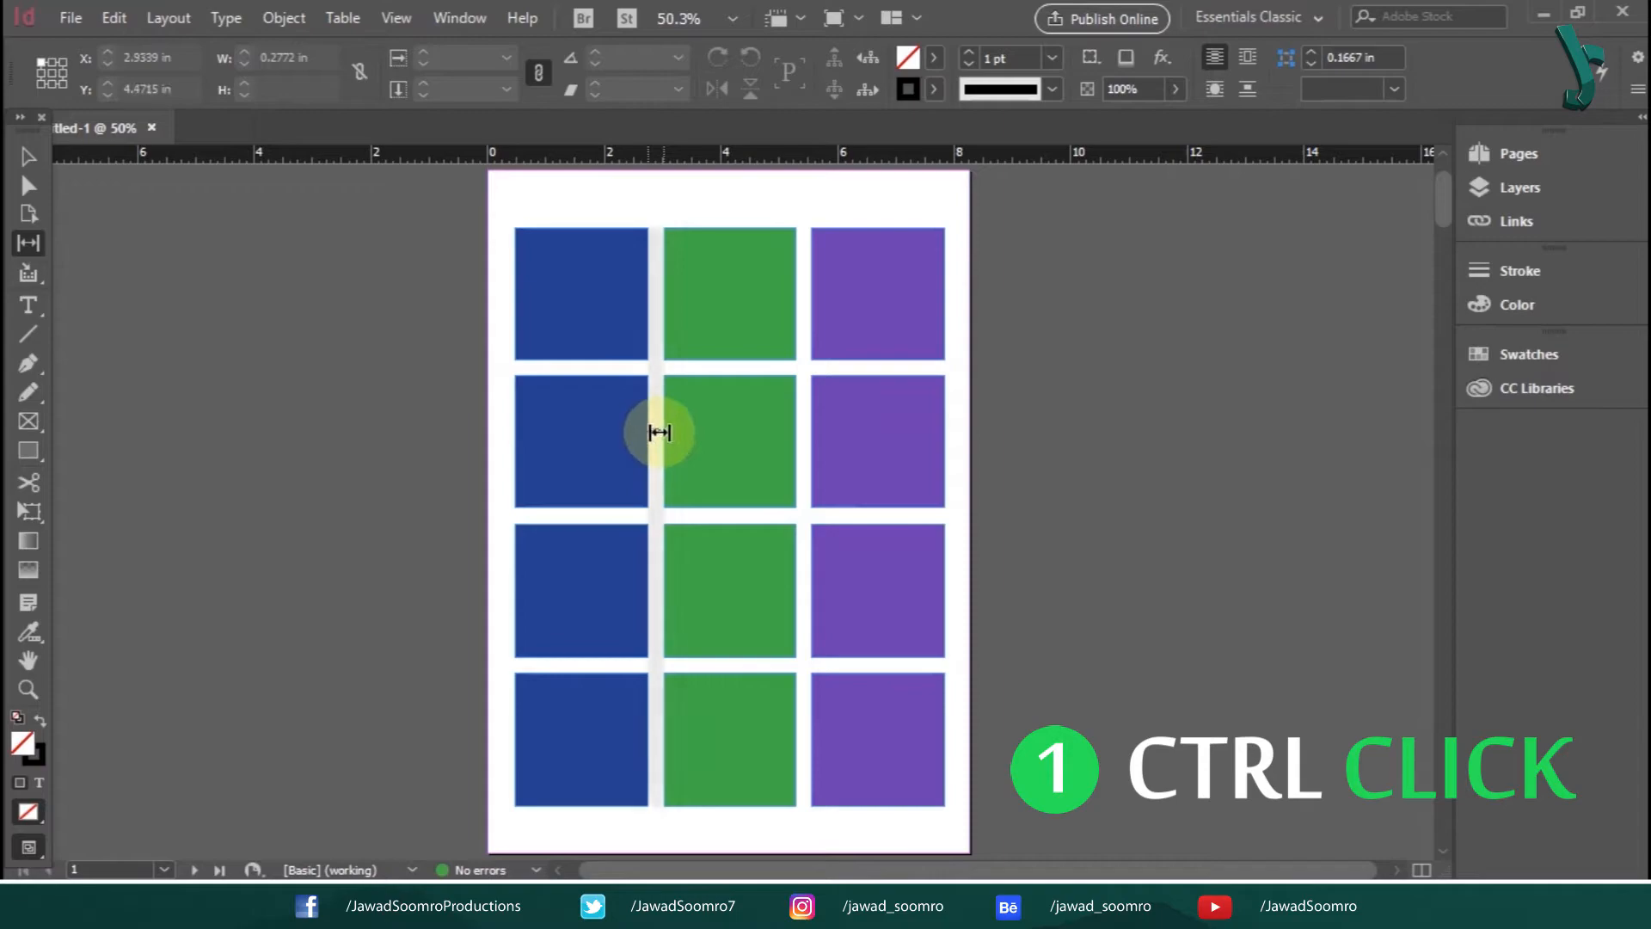
# Try moving the blue–green column gap and the middle row gap together with their adjoining squares, and undo a change.
pyautogui.moveTo(652, 431); pyautogui.dragTo(589, 479)
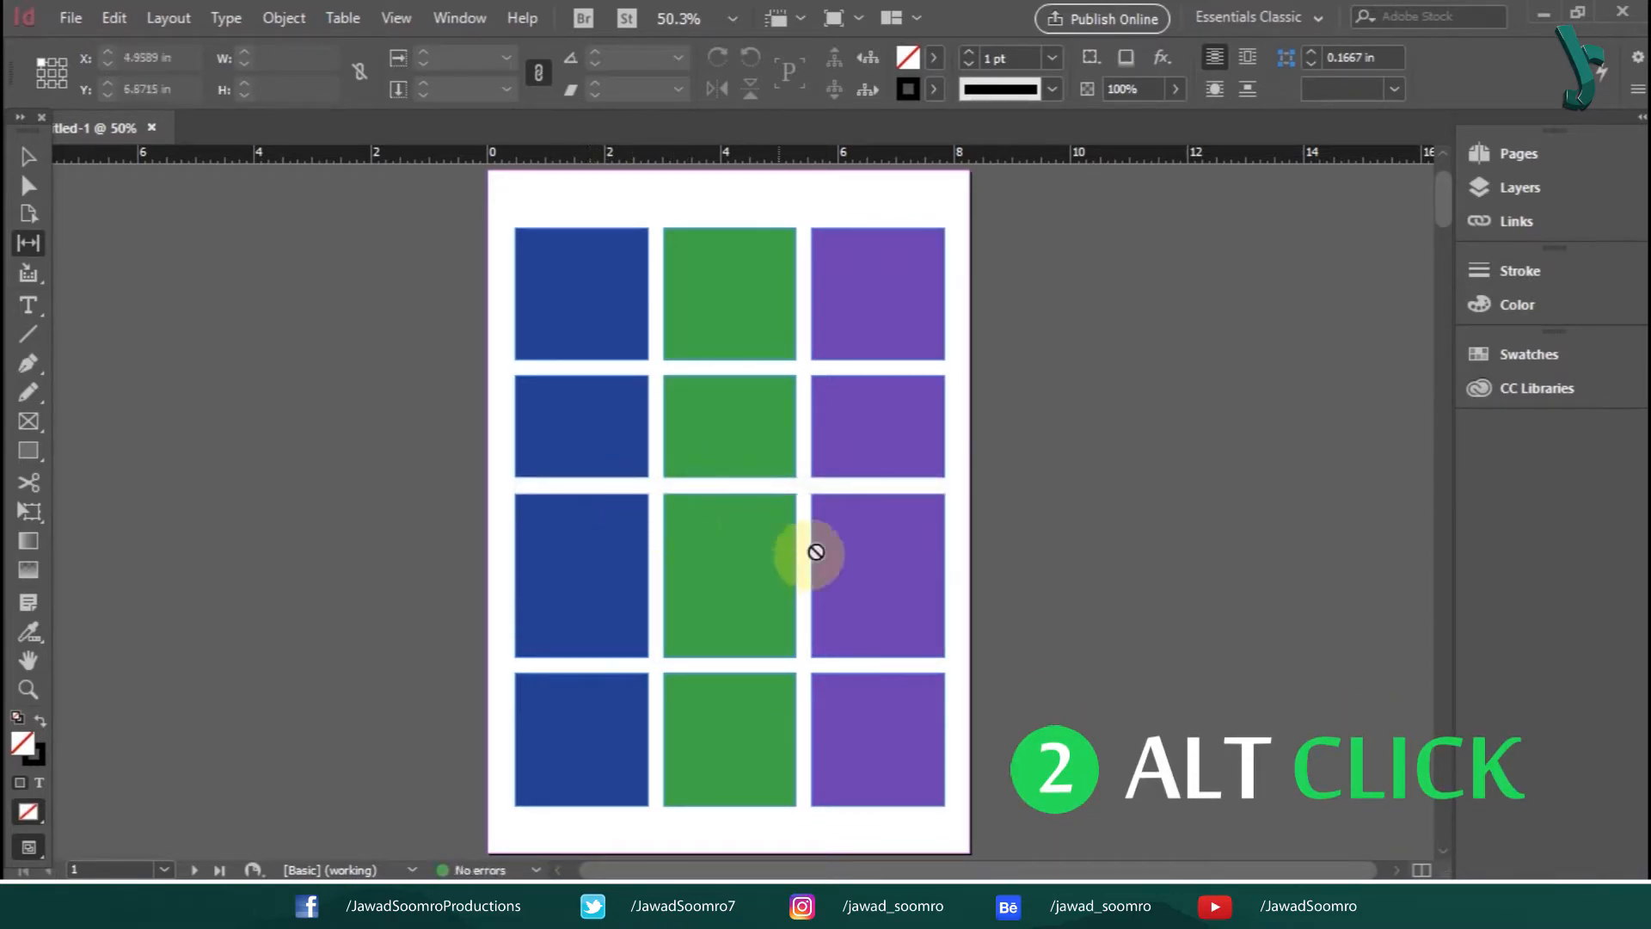
pyautogui.moveTo(833, 485); pyautogui.dragTo(848, 516)
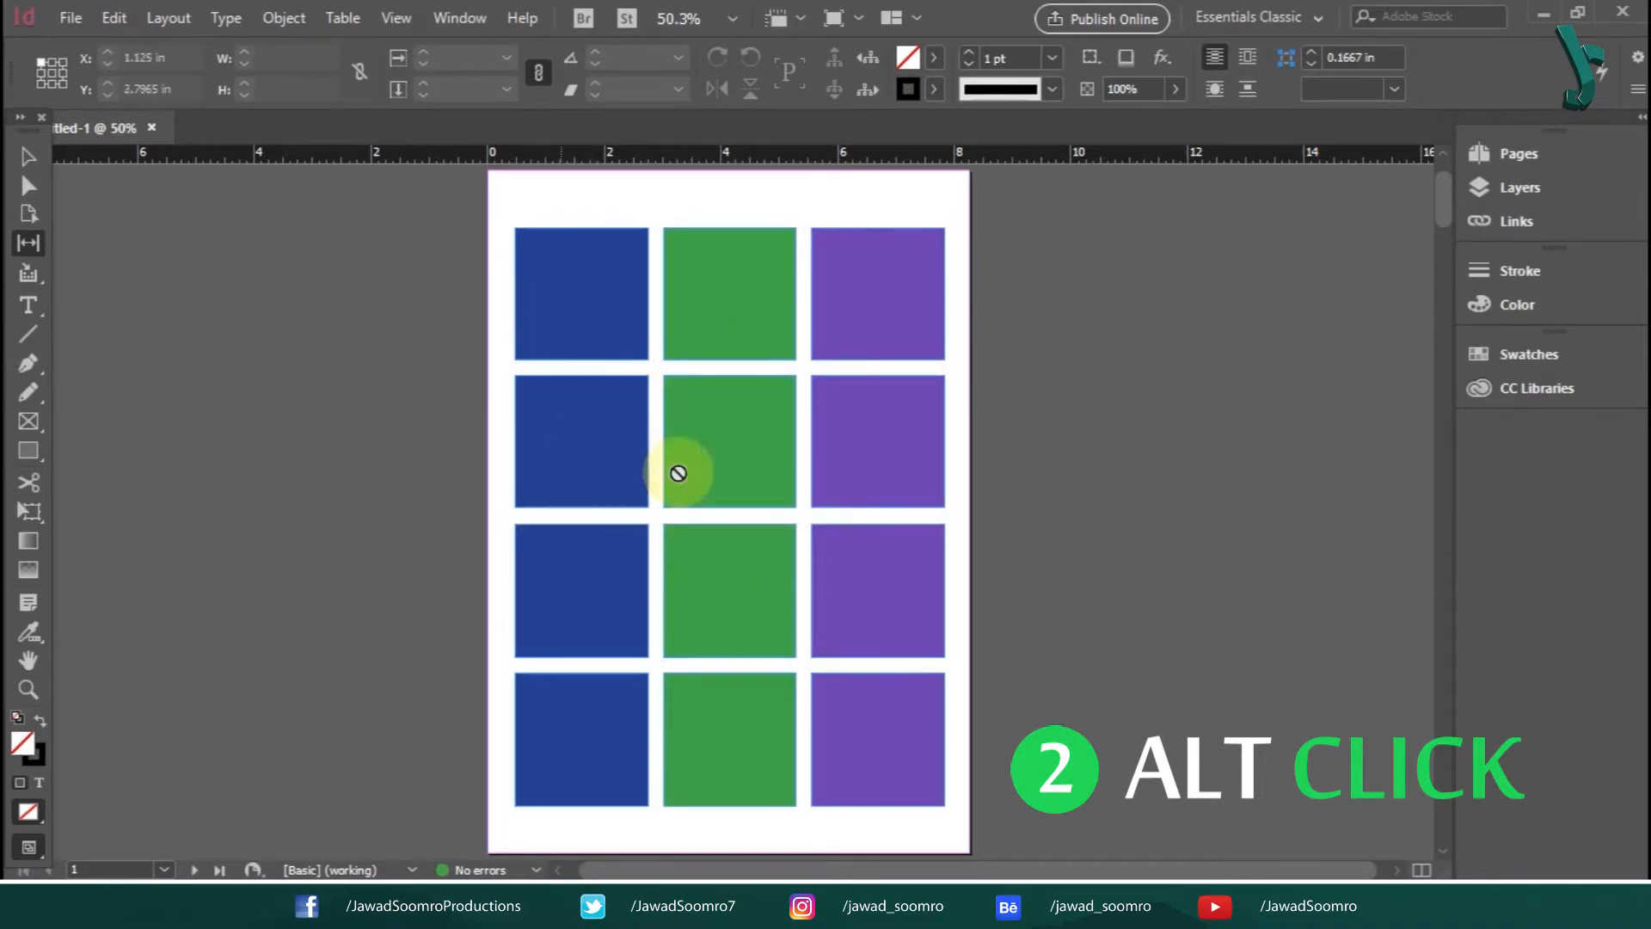
pyautogui.moveTo(654, 435); pyautogui.dragTo(590, 485)
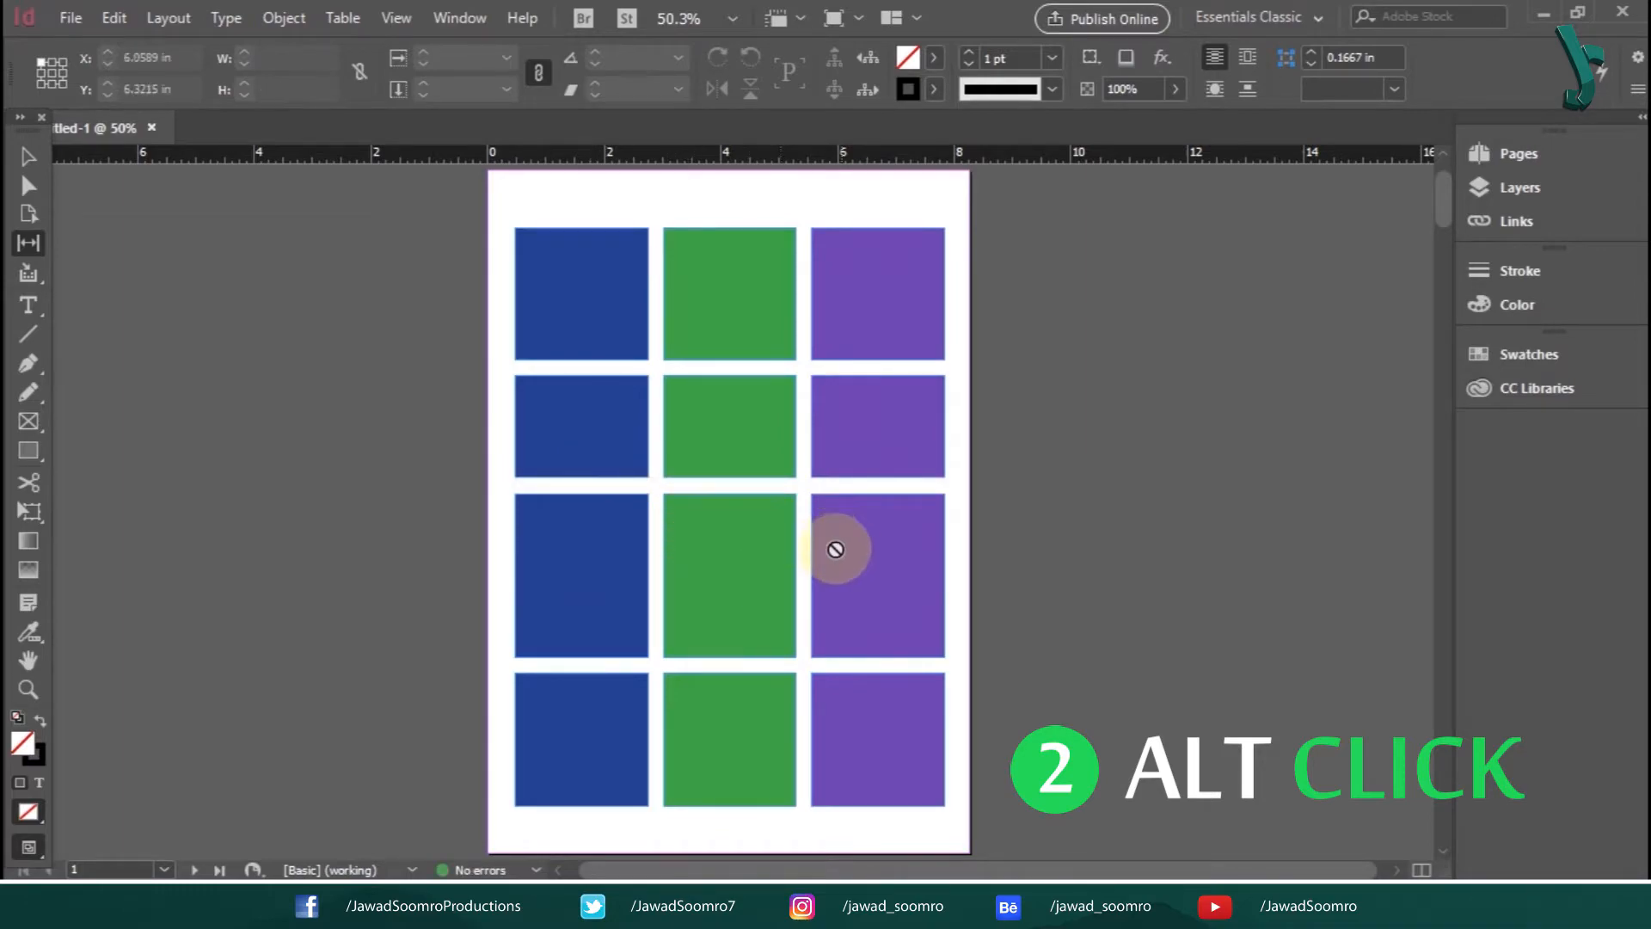
pyautogui.hotkey('ctrl', 'z')
pyautogui.moveTo(846, 516)
pyautogui.mouseDown()
pyautogui.moveTo(851, 482)
pyautogui.moveTo(845, 517)
pyautogui.mouseUp()
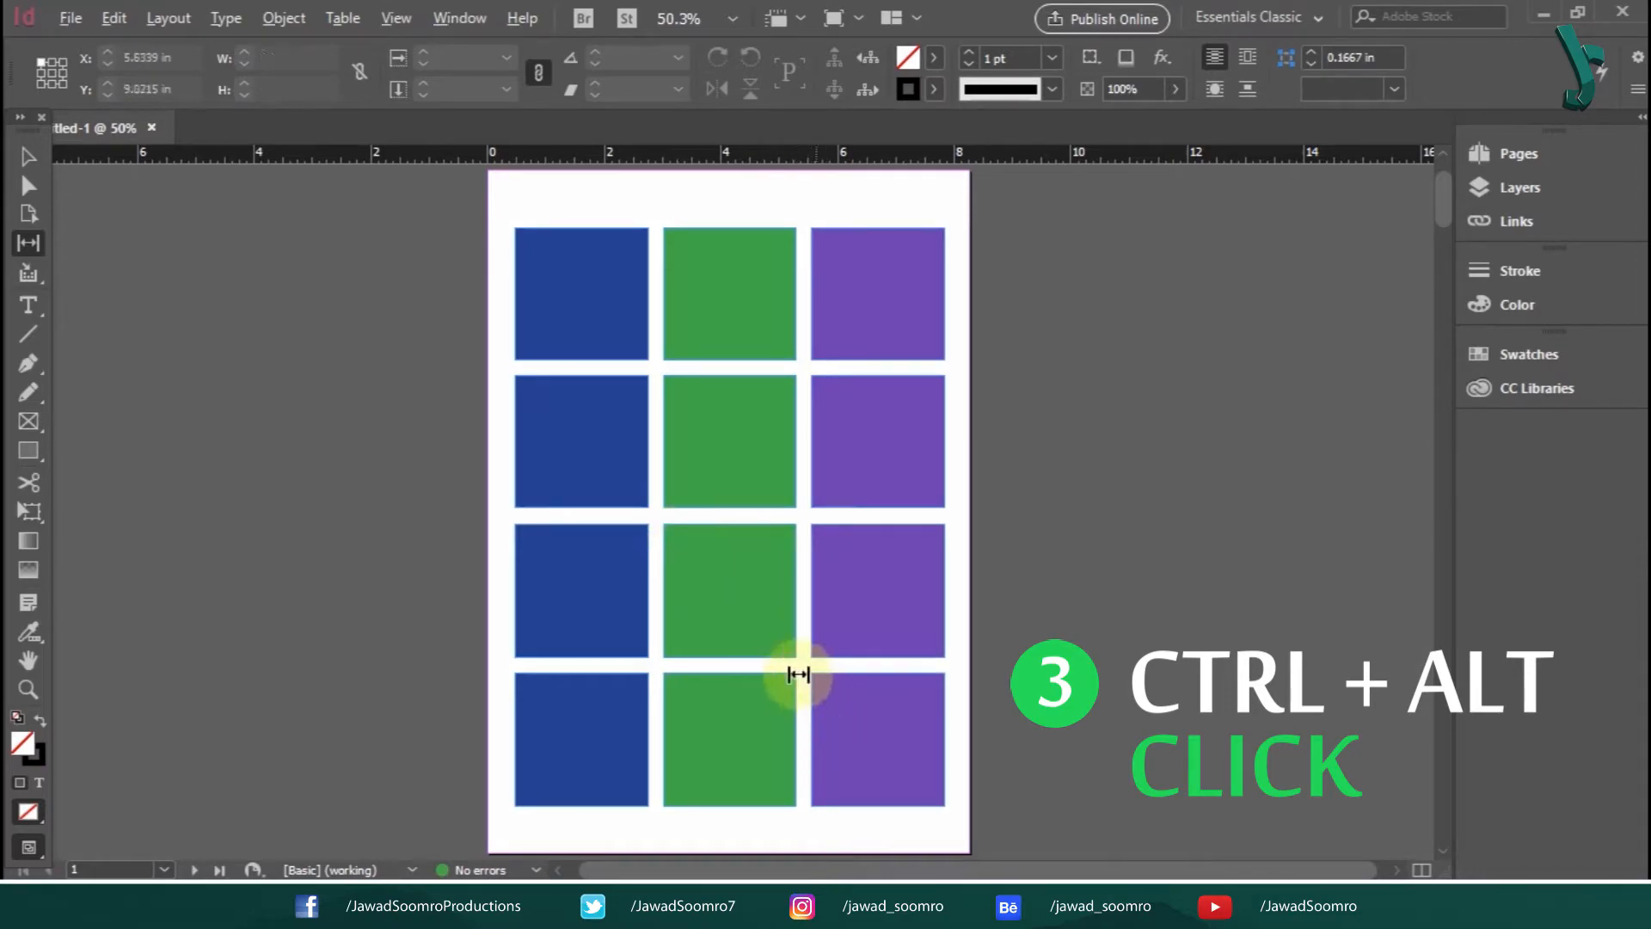
# Try resizing the column gaps and the middle row gap while moving the adjoining squares.
pyautogui.moveTo(804, 690); pyautogui.dragTo(834, 725)
pyautogui.moveTo(622, 795)
pyautogui.mouseDown()
pyautogui.moveTo(928, 737)
pyautogui.moveTo(653, 799)
pyautogui.mouseUp()
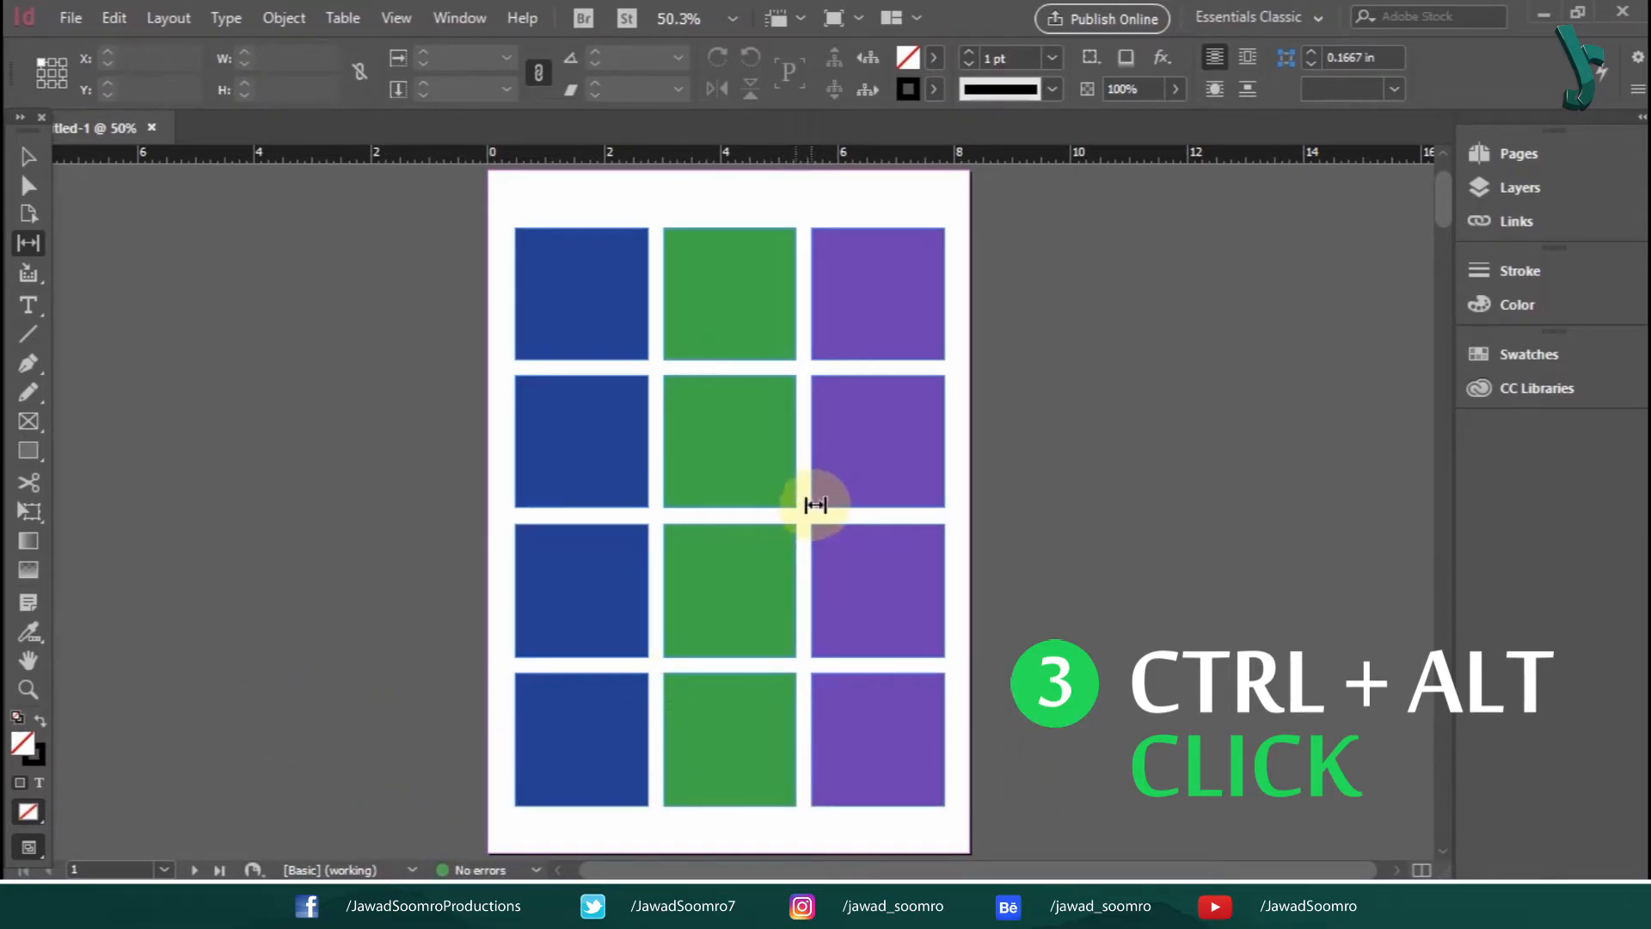
pyautogui.moveTo(805, 507); pyautogui.dragTo(754, 598)
pyautogui.moveTo(661, 286); pyautogui.dragTo(809, 401)
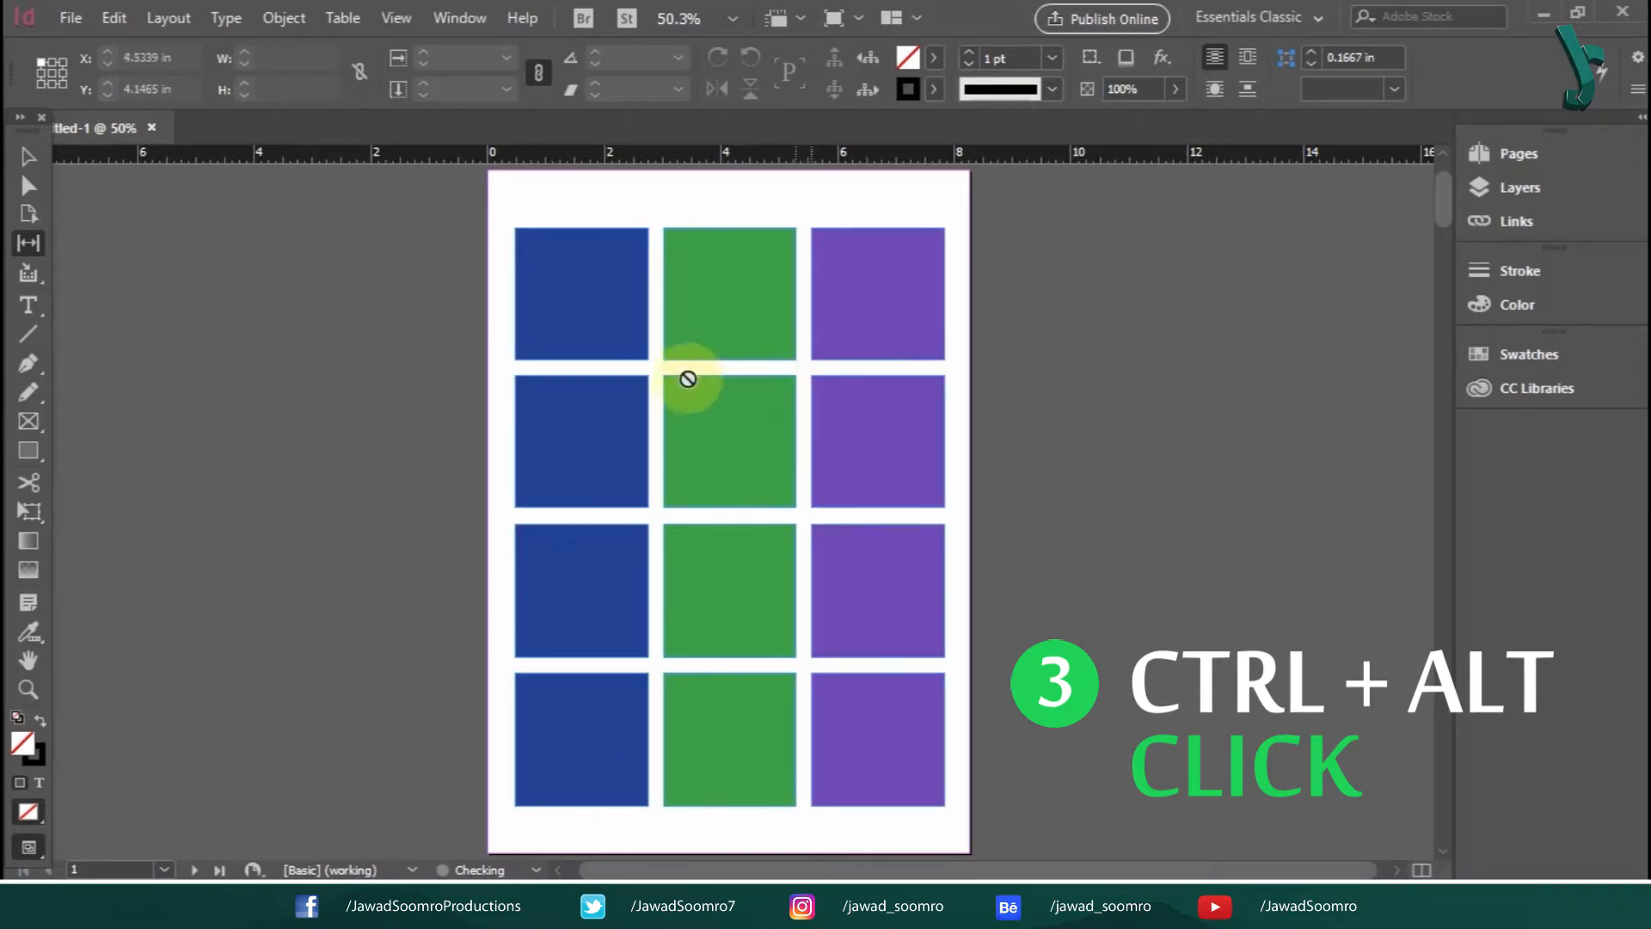
pyautogui.moveTo(655, 422)
pyautogui.mouseDown()
pyautogui.moveTo(590, 439)
pyautogui.moveTo(669, 436)
pyautogui.moveTo(545, 447)
pyautogui.moveTo(663, 446)
pyautogui.mouseUp()
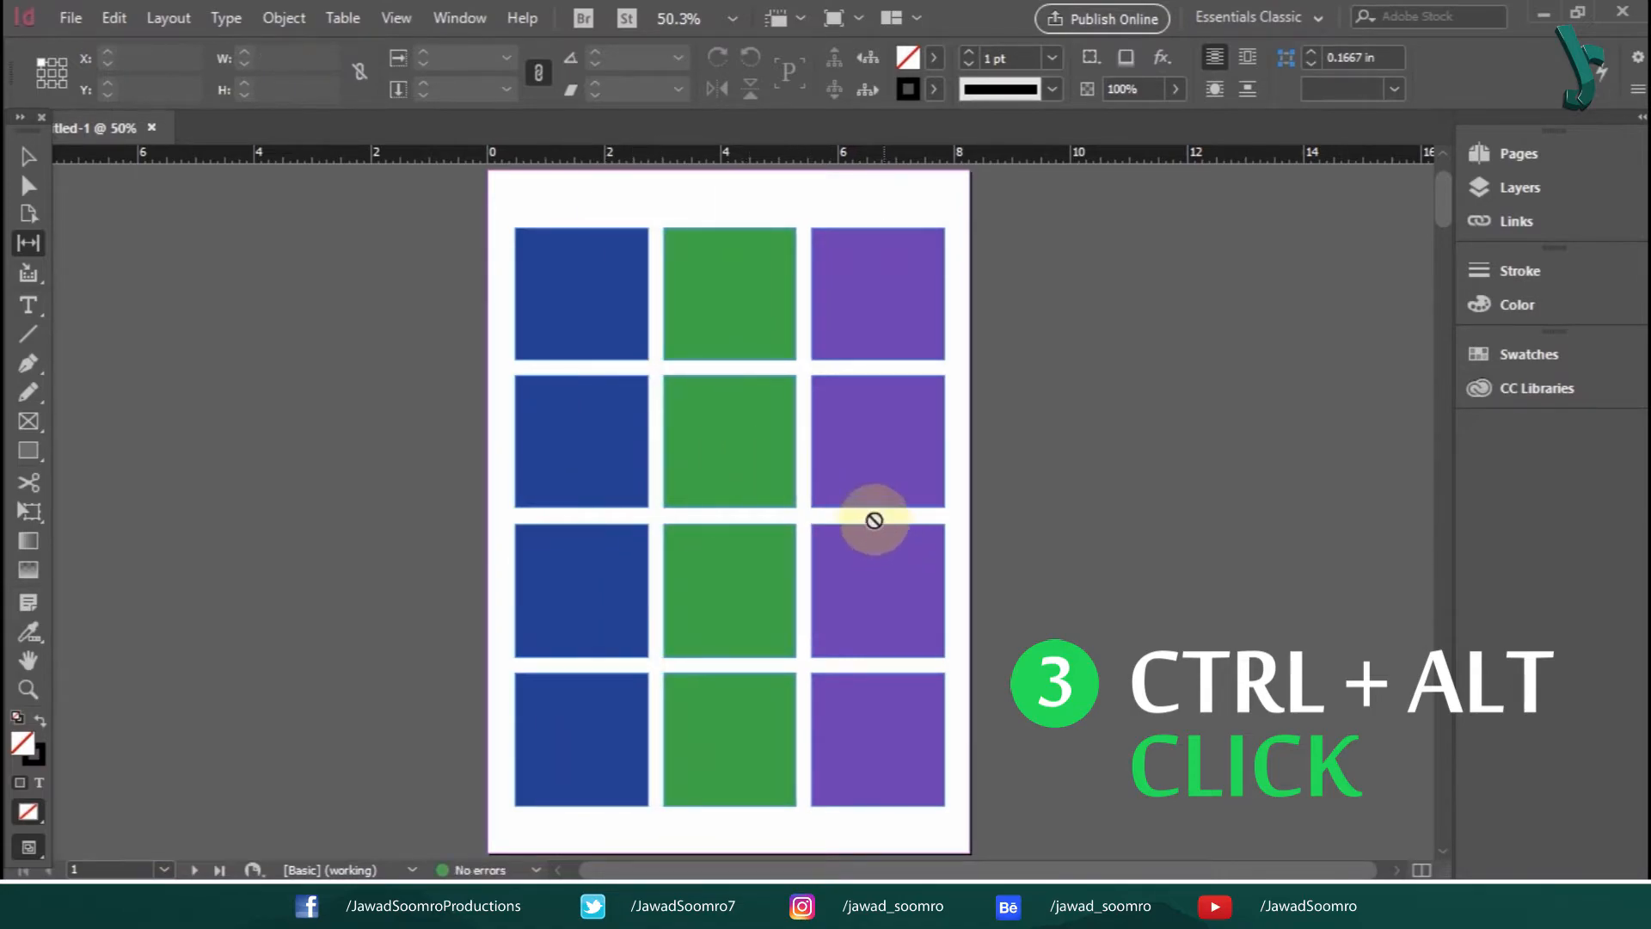
pyautogui.moveTo(850, 520); pyautogui.dragTo(850, 657)
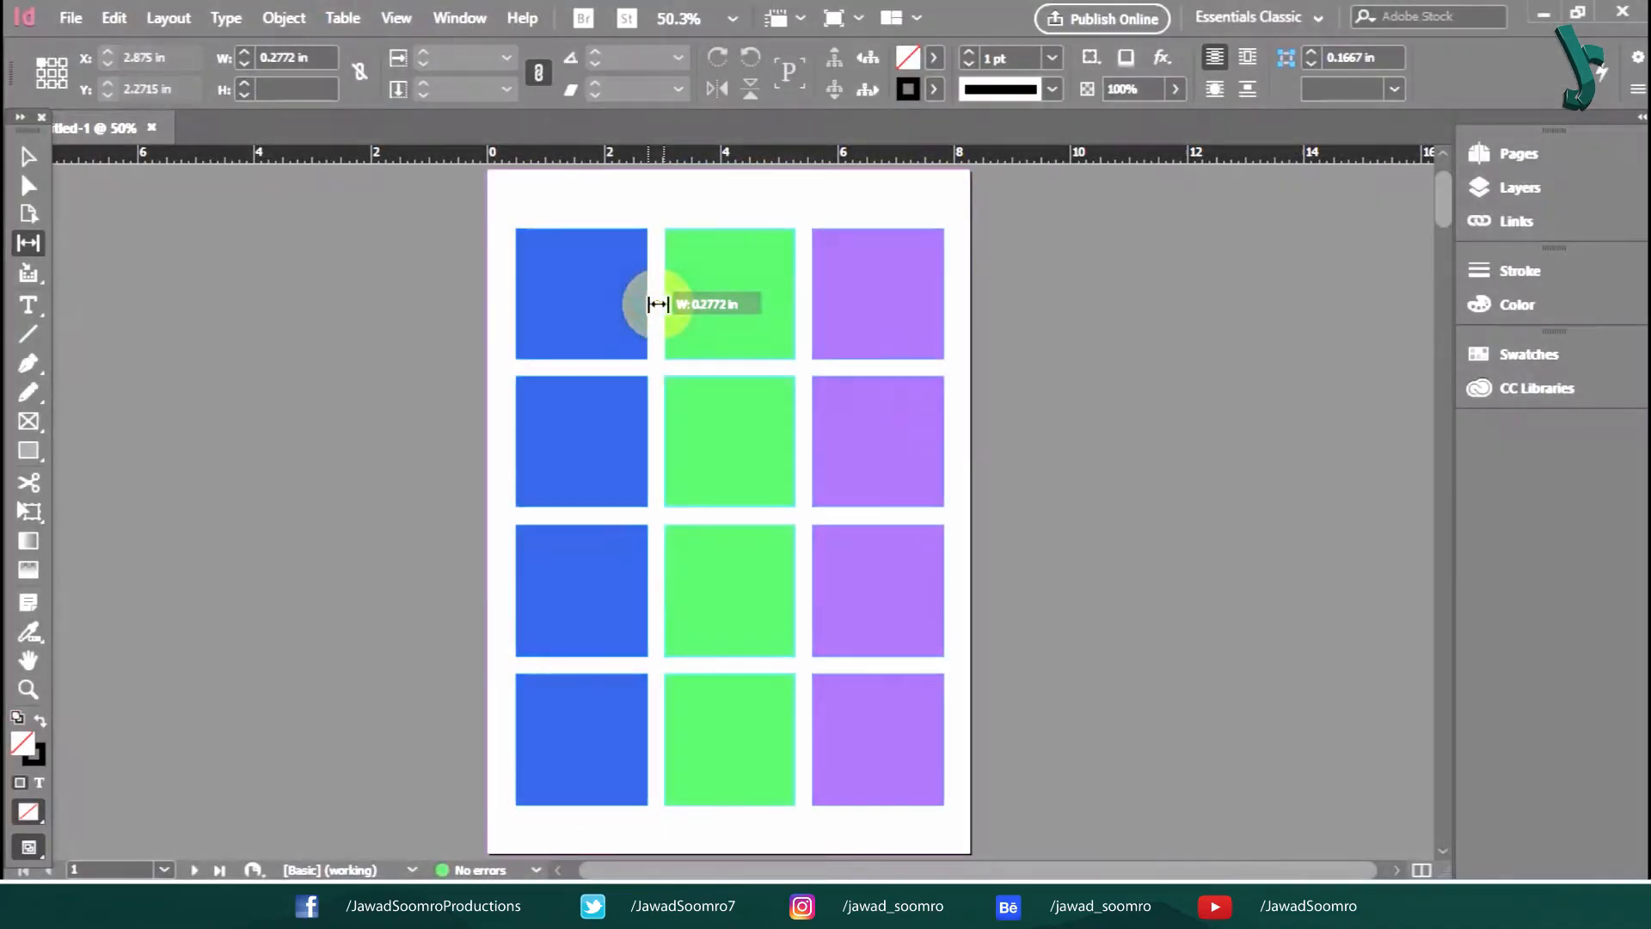
# Adjust the blue–green column gap again and nudge the gap between the second and third rows slightly downward.
pyautogui.moveTo(656, 303); pyautogui.dragTo(571, 386)
pyautogui.moveTo(655, 446); pyautogui.dragTo(593, 514)
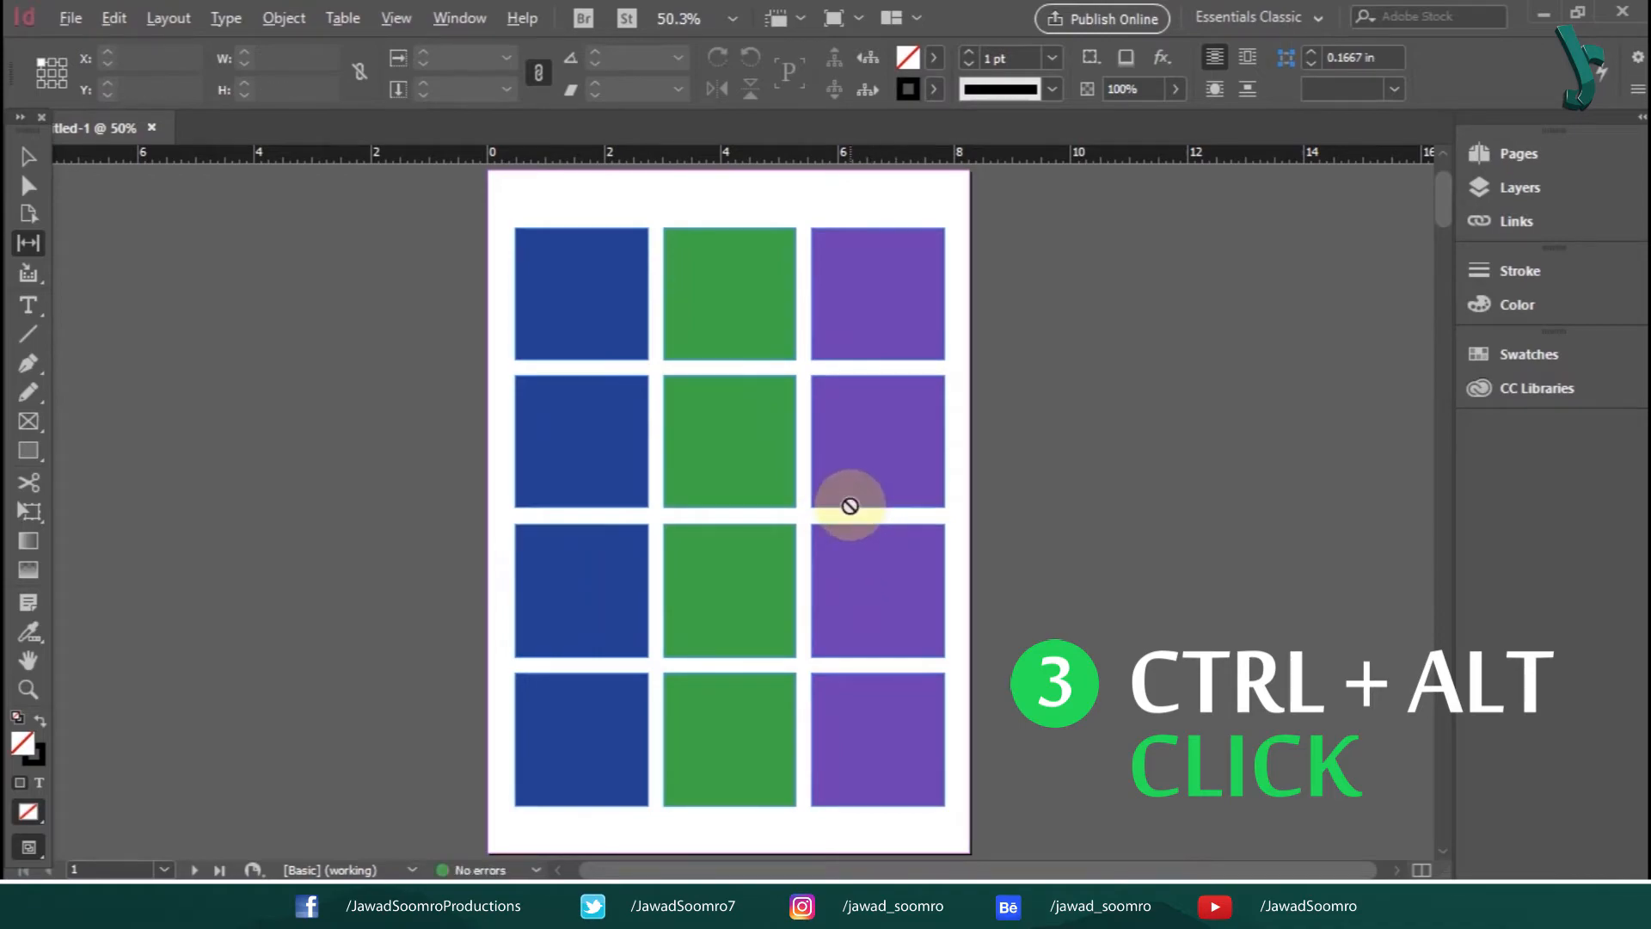
pyautogui.moveTo(851, 516)
pyautogui.mouseDown()
pyautogui.moveTo(852, 326)
pyautogui.moveTo(855, 678)
pyautogui.moveTo(870, 312)
pyautogui.moveTo(854, 679)
pyautogui.moveTo(840, 515)
pyautogui.mouseUp()
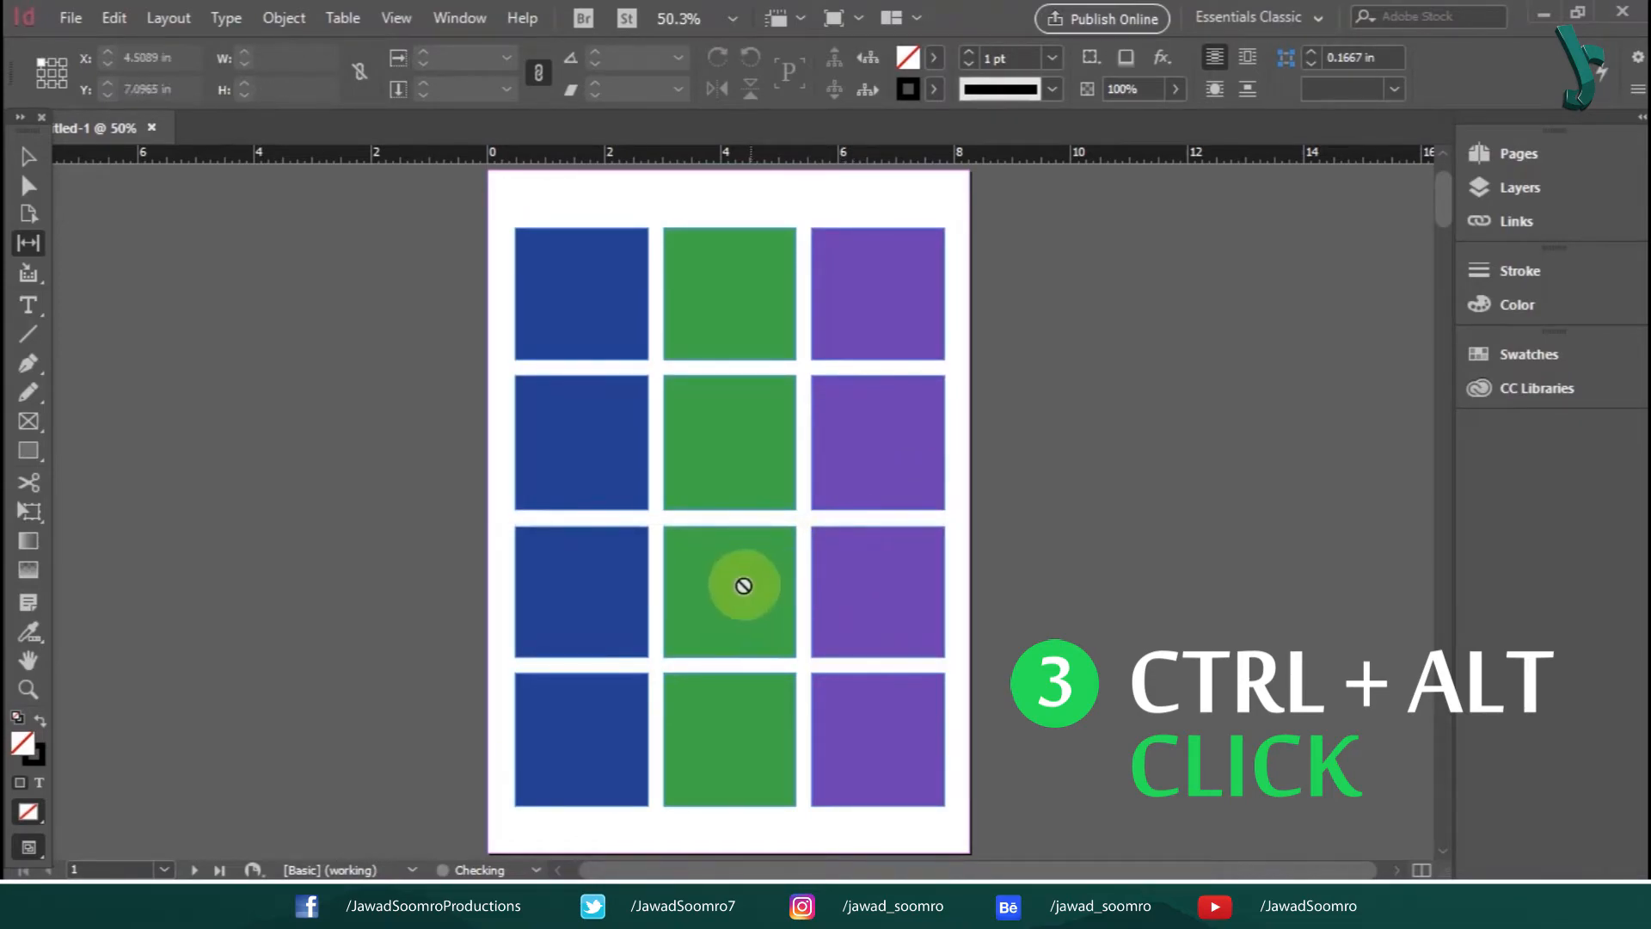
# Try moving the green–purple column gap with the Gap tool, and undo the change before trying the middle row gap.
pyautogui.moveTo(656, 430); pyautogui.dragTo(1061, 472)
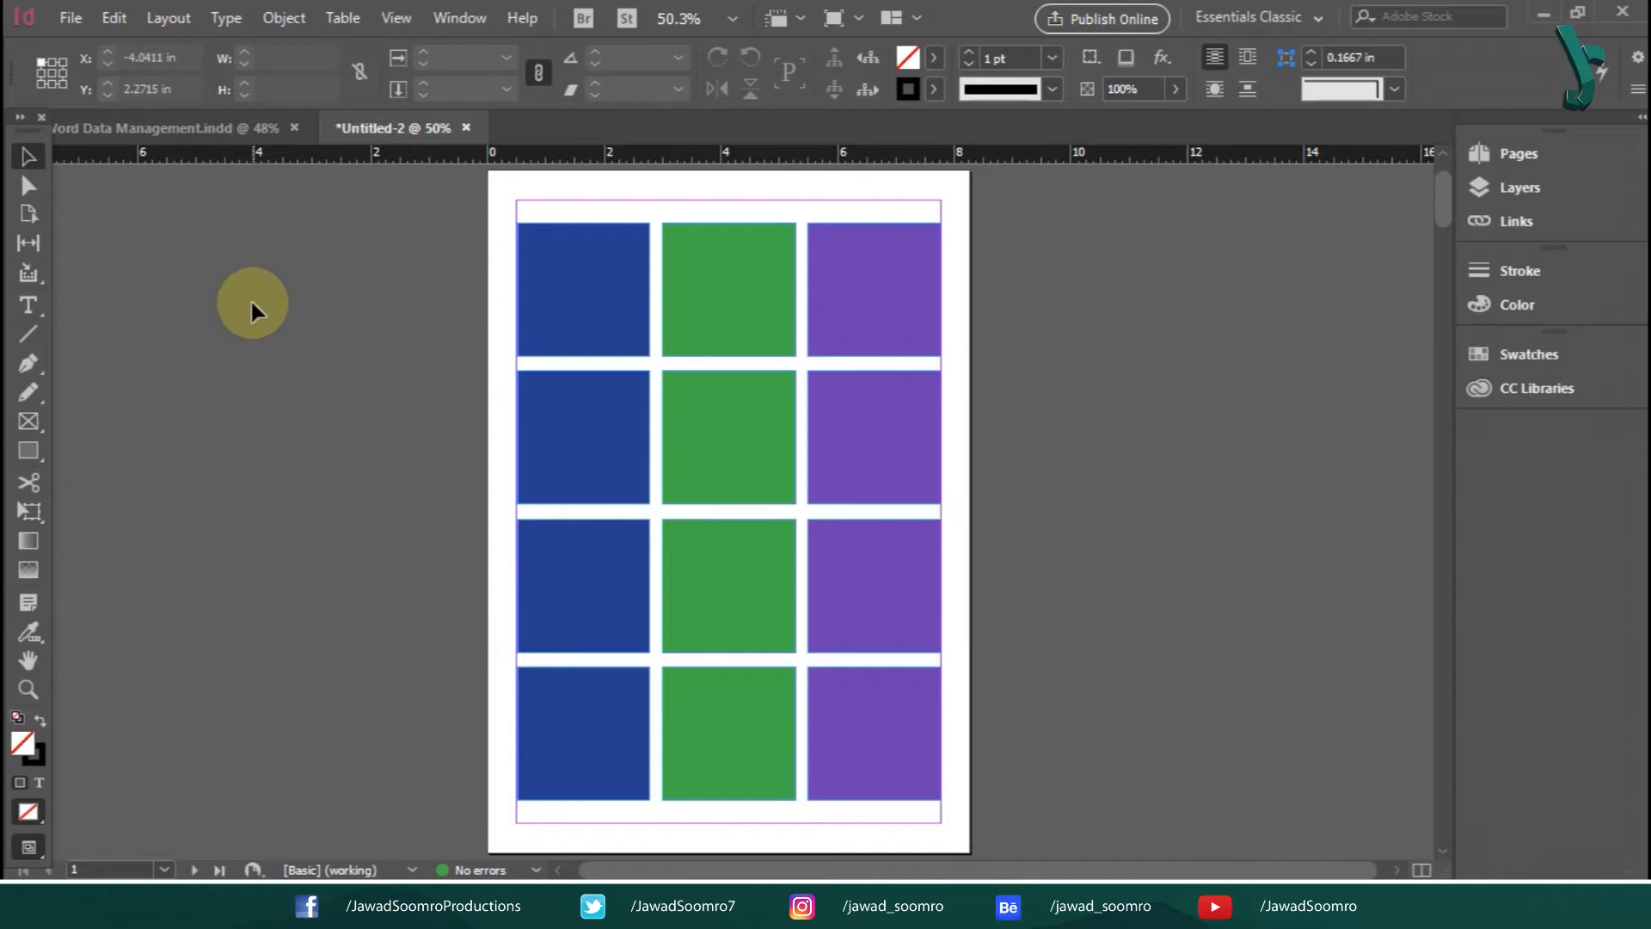
pyautogui.moveTo(251, 303); pyautogui.dragTo(312, 569)
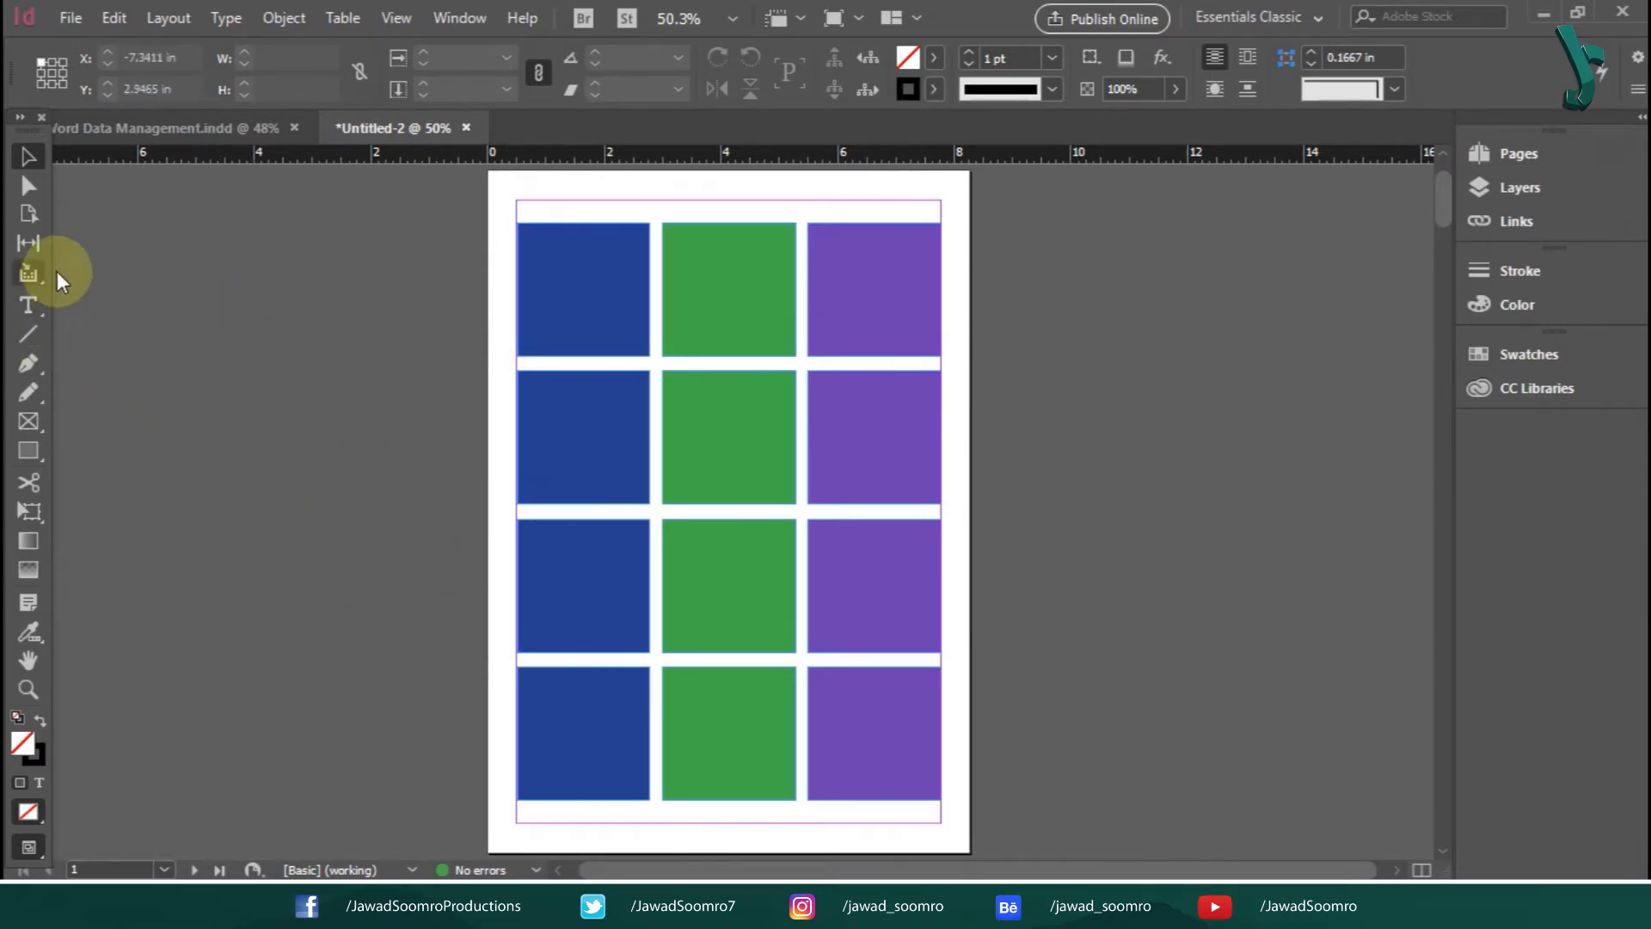
pyautogui.press('u')
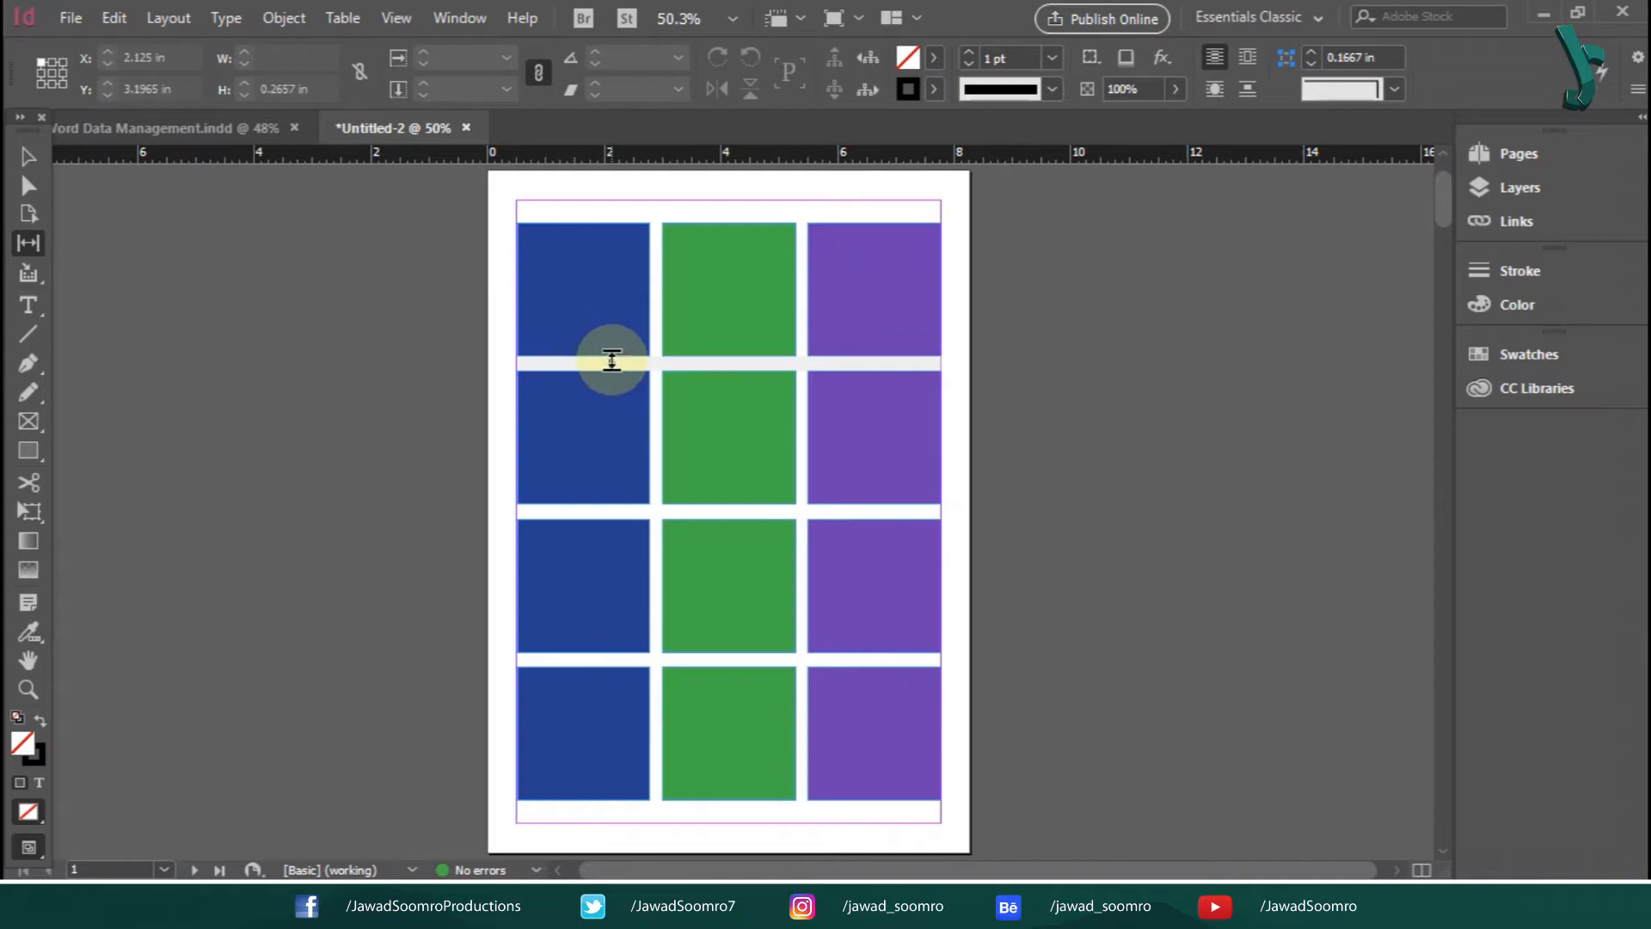
pyautogui.press('v')
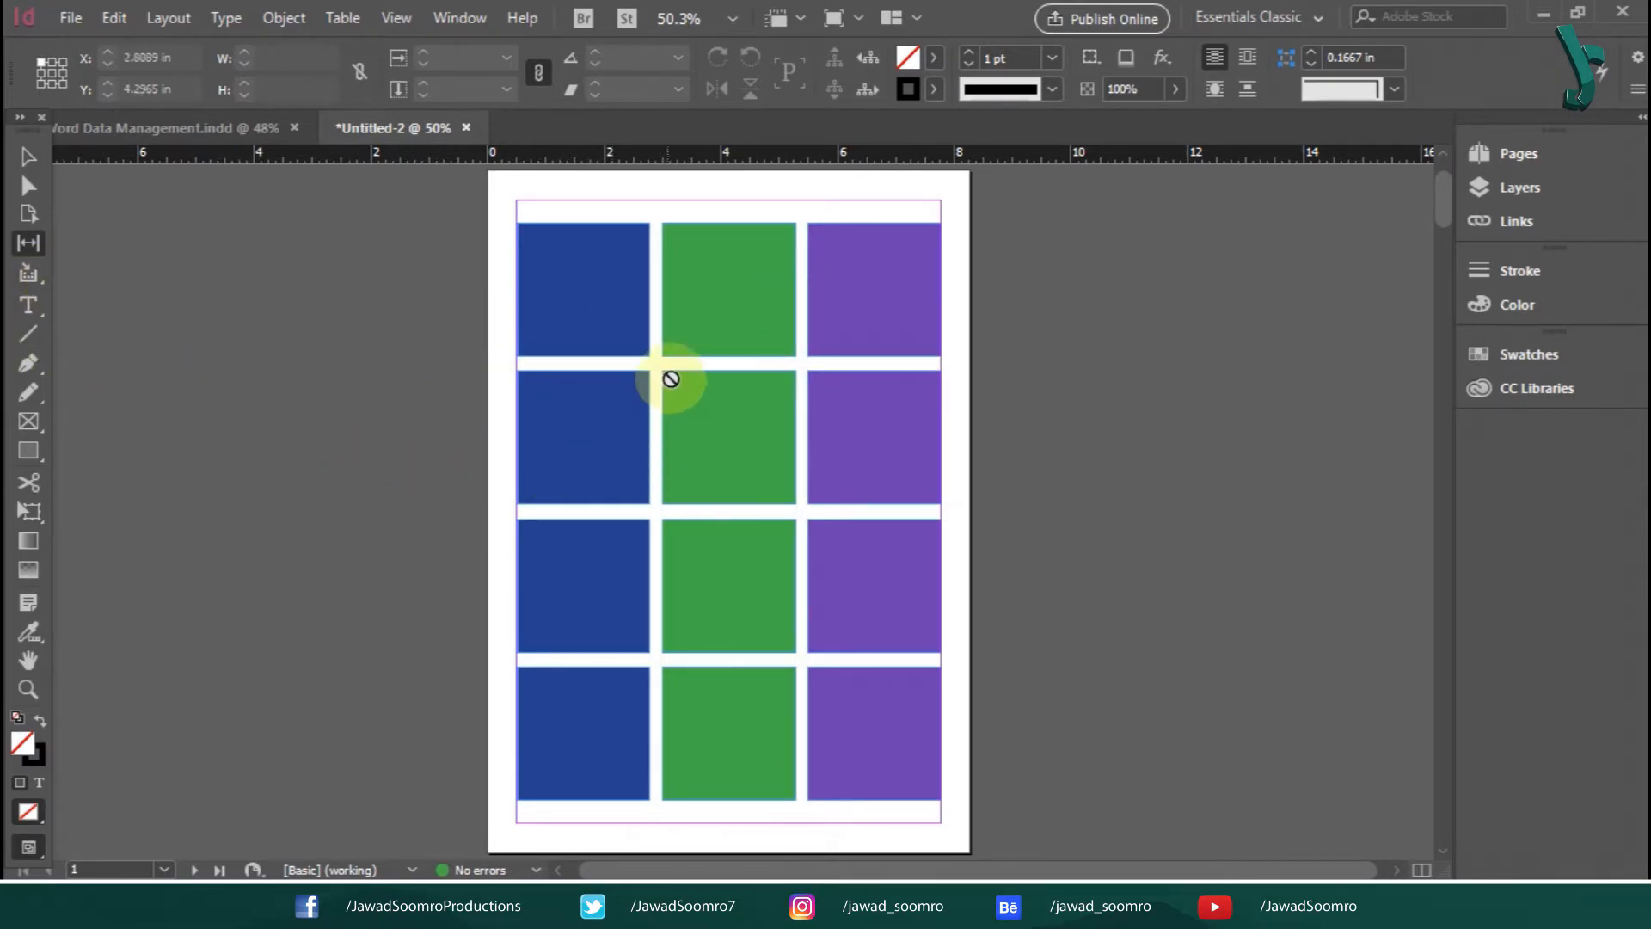
pyautogui.press('u')
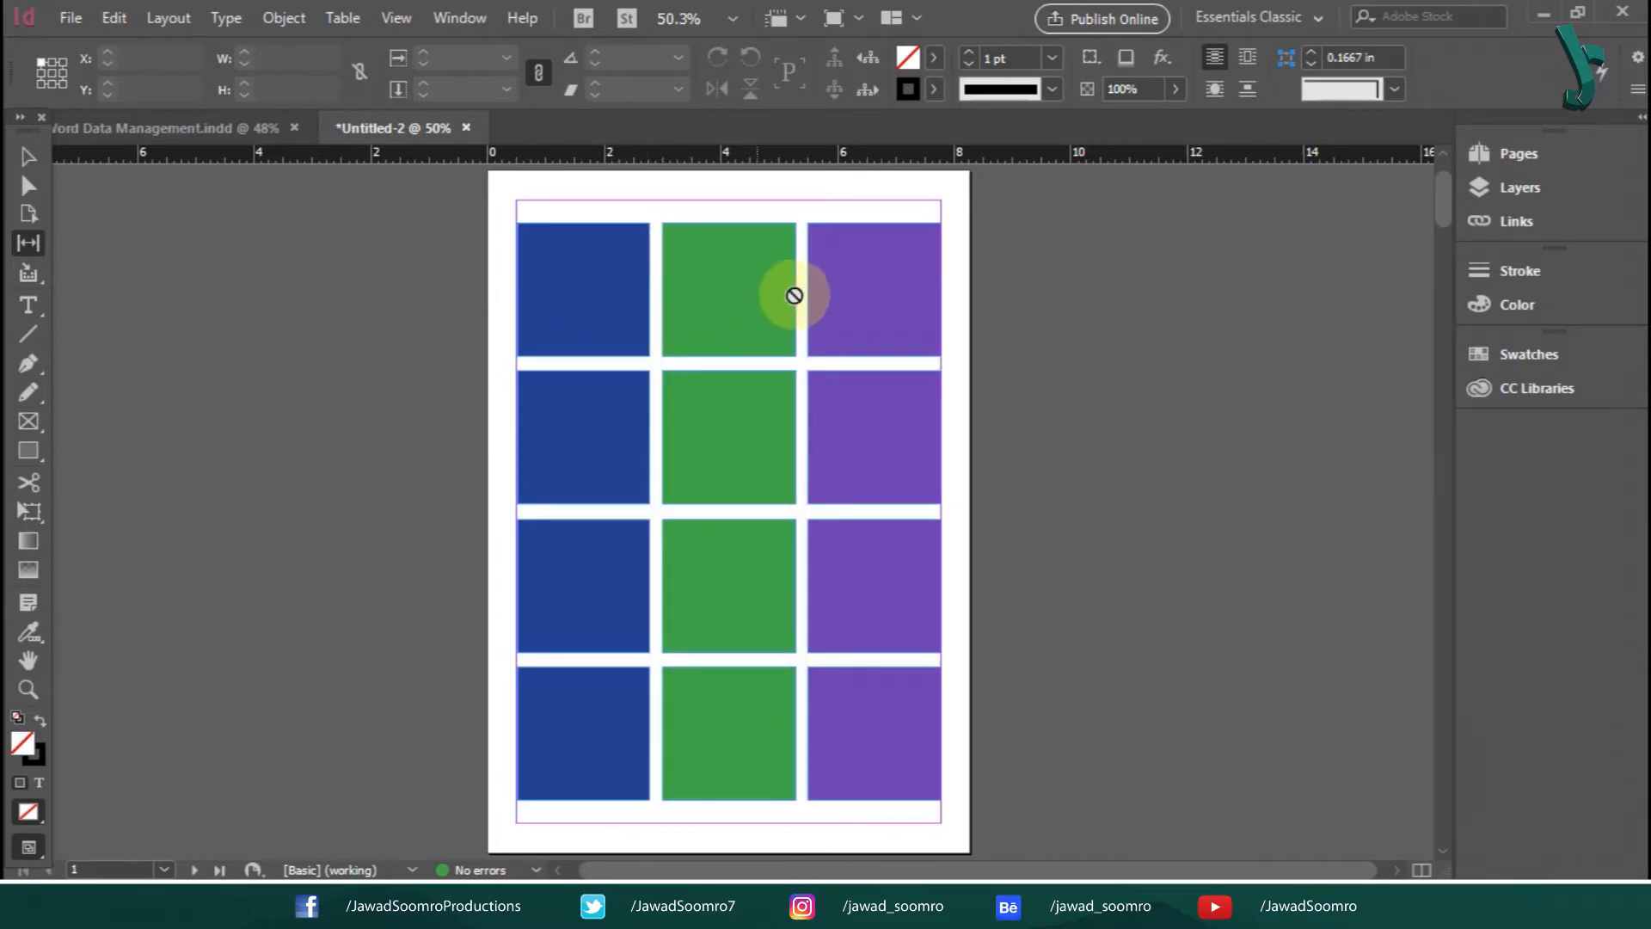
pyautogui.moveTo(800, 295); pyautogui.dragTo(839, 311)
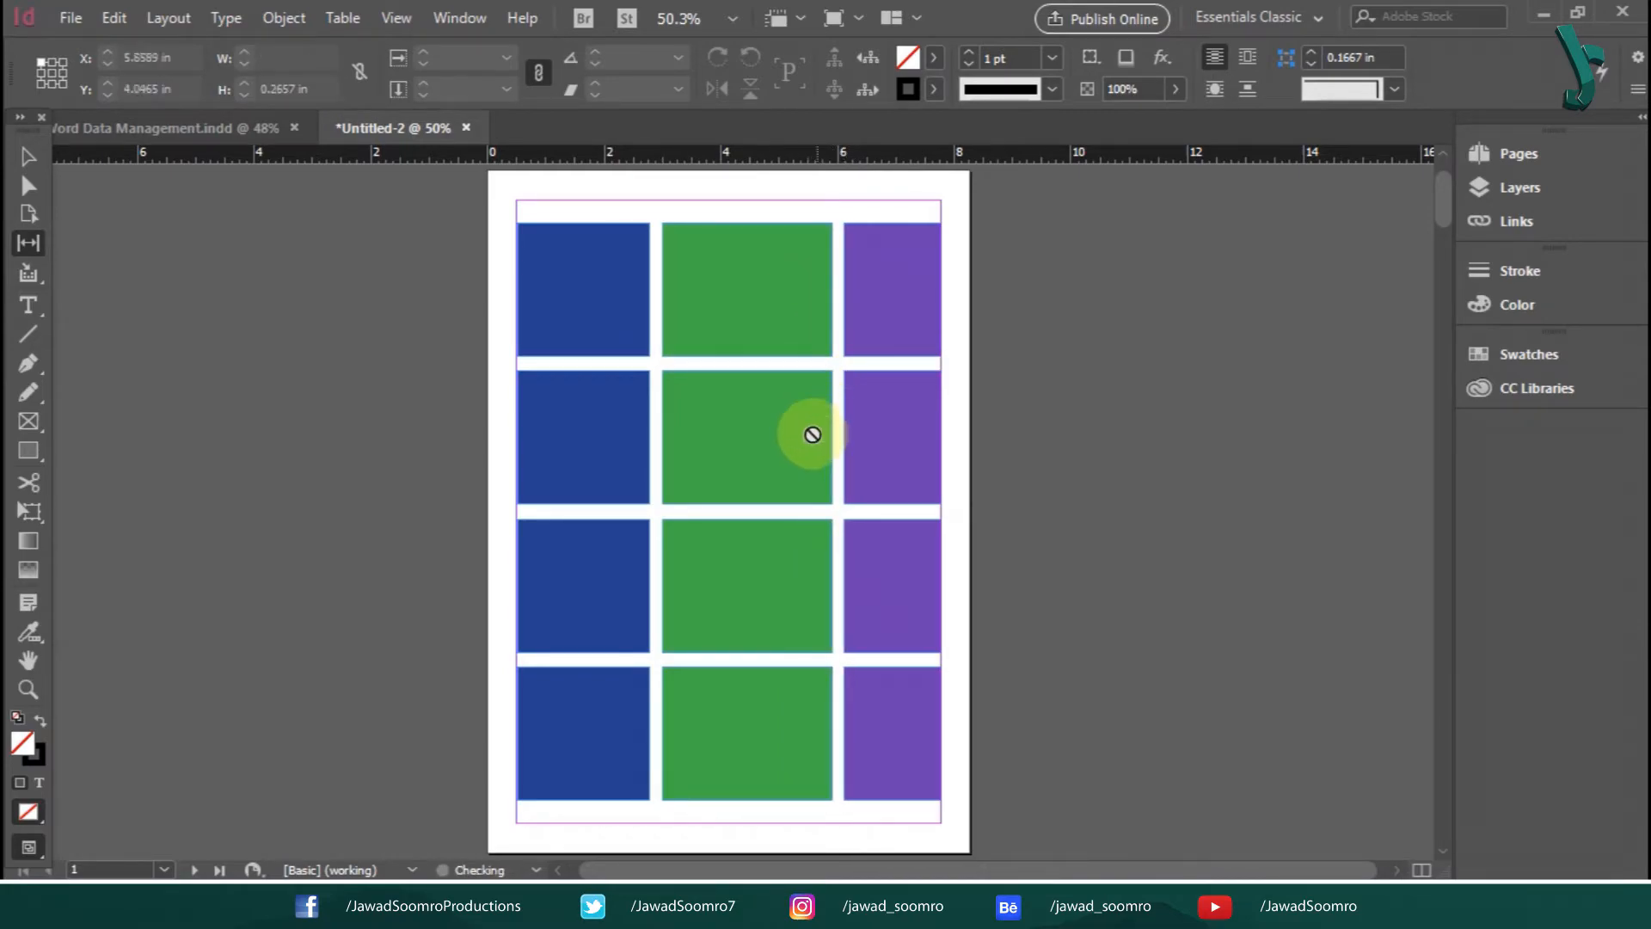
pyautogui.hotkey('ctrl', 'z')
pyautogui.moveTo(728, 506)
pyautogui.mouseDown()
pyautogui.moveTo(739, 423)
pyautogui.moveTo(756, 514)
pyautogui.mouseUp()
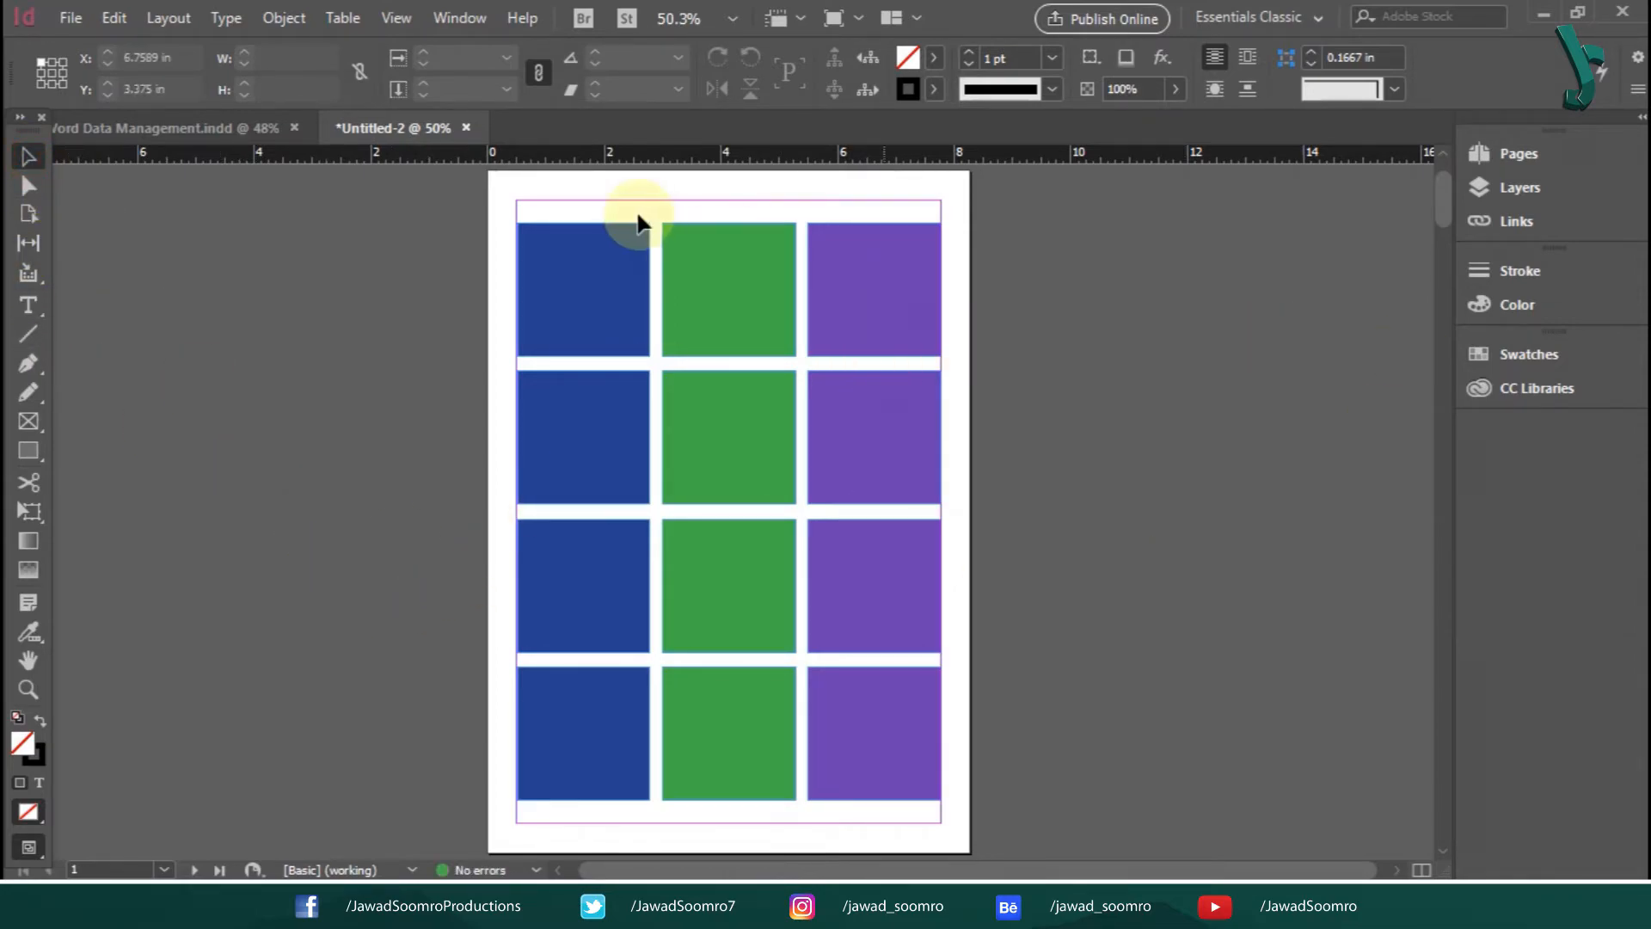
# Move the top row of squares up and away from the grid, and clear the squares from the page.
pyautogui.moveTo(729, 278); pyautogui.dragTo(926, 245)
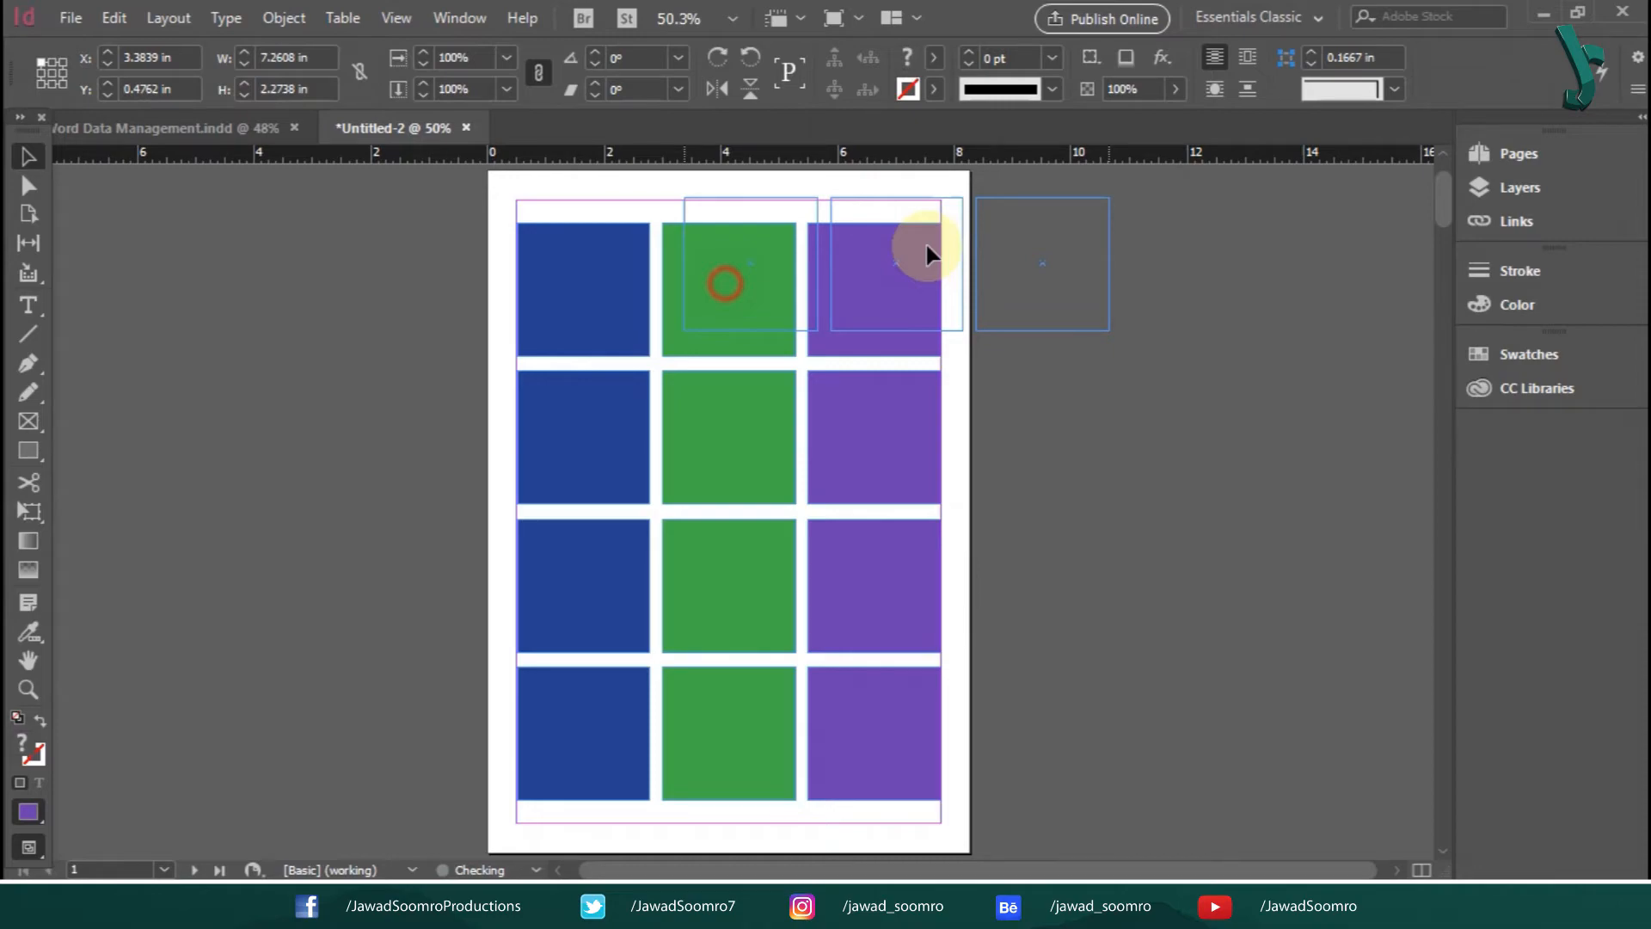
pyautogui.press('Delete')
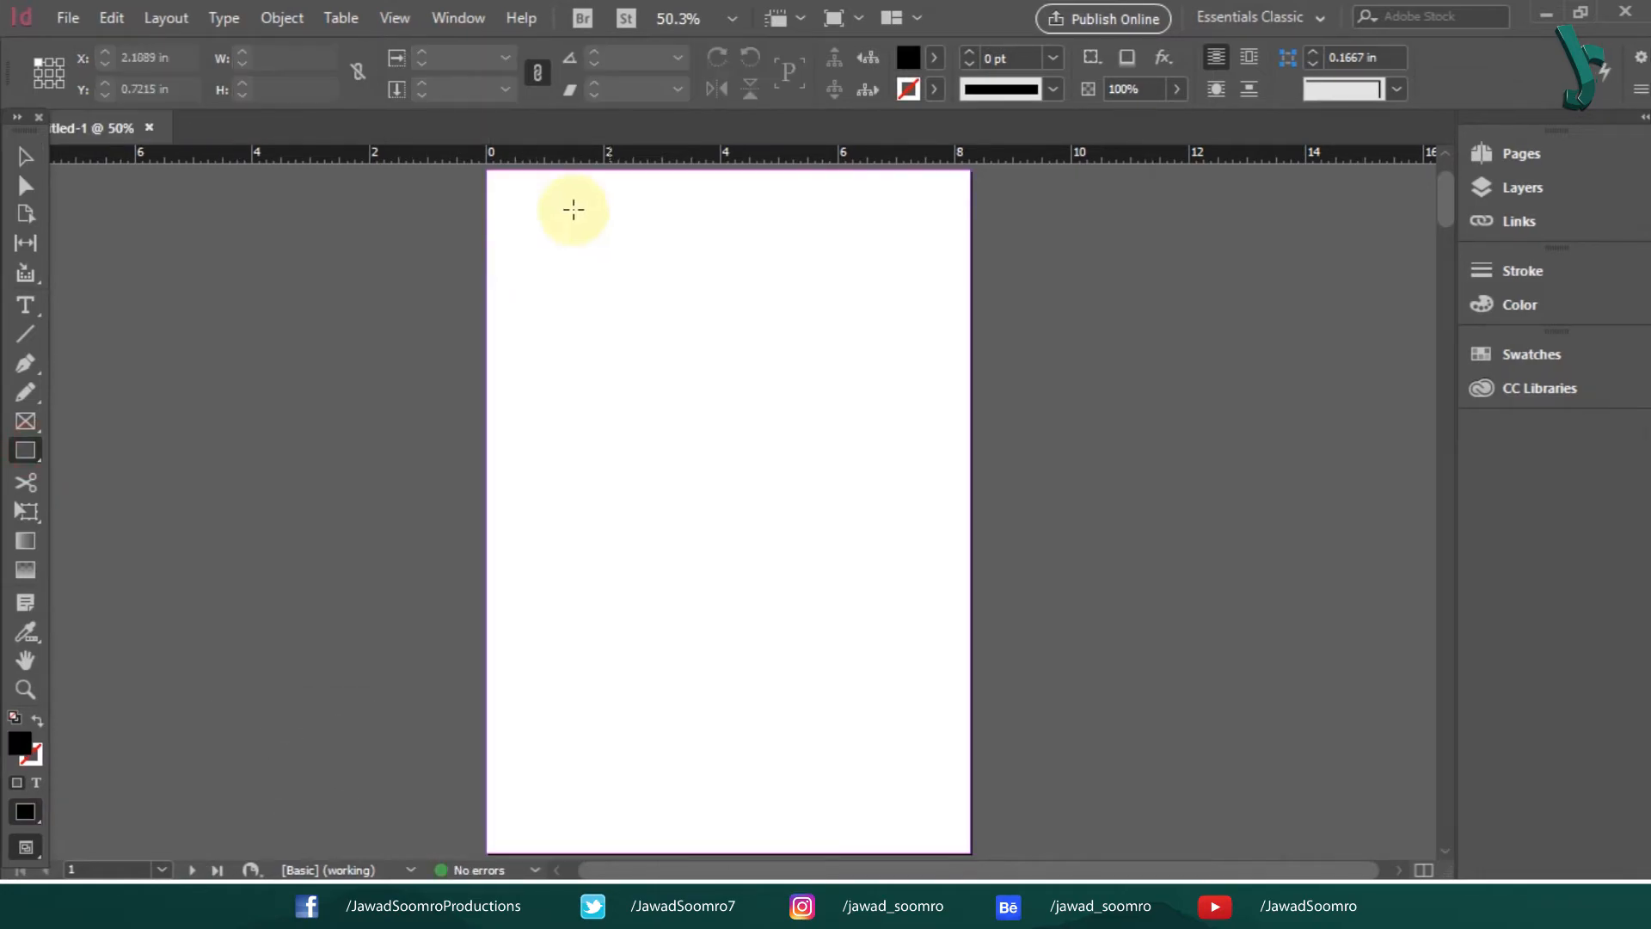
# Build a row of four black 1.875 in squares across the upper part of the page, about 7.89 in wide overall.
pyautogui.moveTo(498, 221); pyautogui.dragTo(618, 344)
pyautogui.press('v')
pyautogui.moveTo(545, 265)
pyautogui.mouseDown()
pyautogui.moveTo(663, 254)
pyautogui.moveTo(929, 277)
pyautogui.mouseUp()
pyautogui.hotkey('ctrl', 'a')
pyautogui.moveTo(1002, 344); pyautogui.dragTo(959, 334)
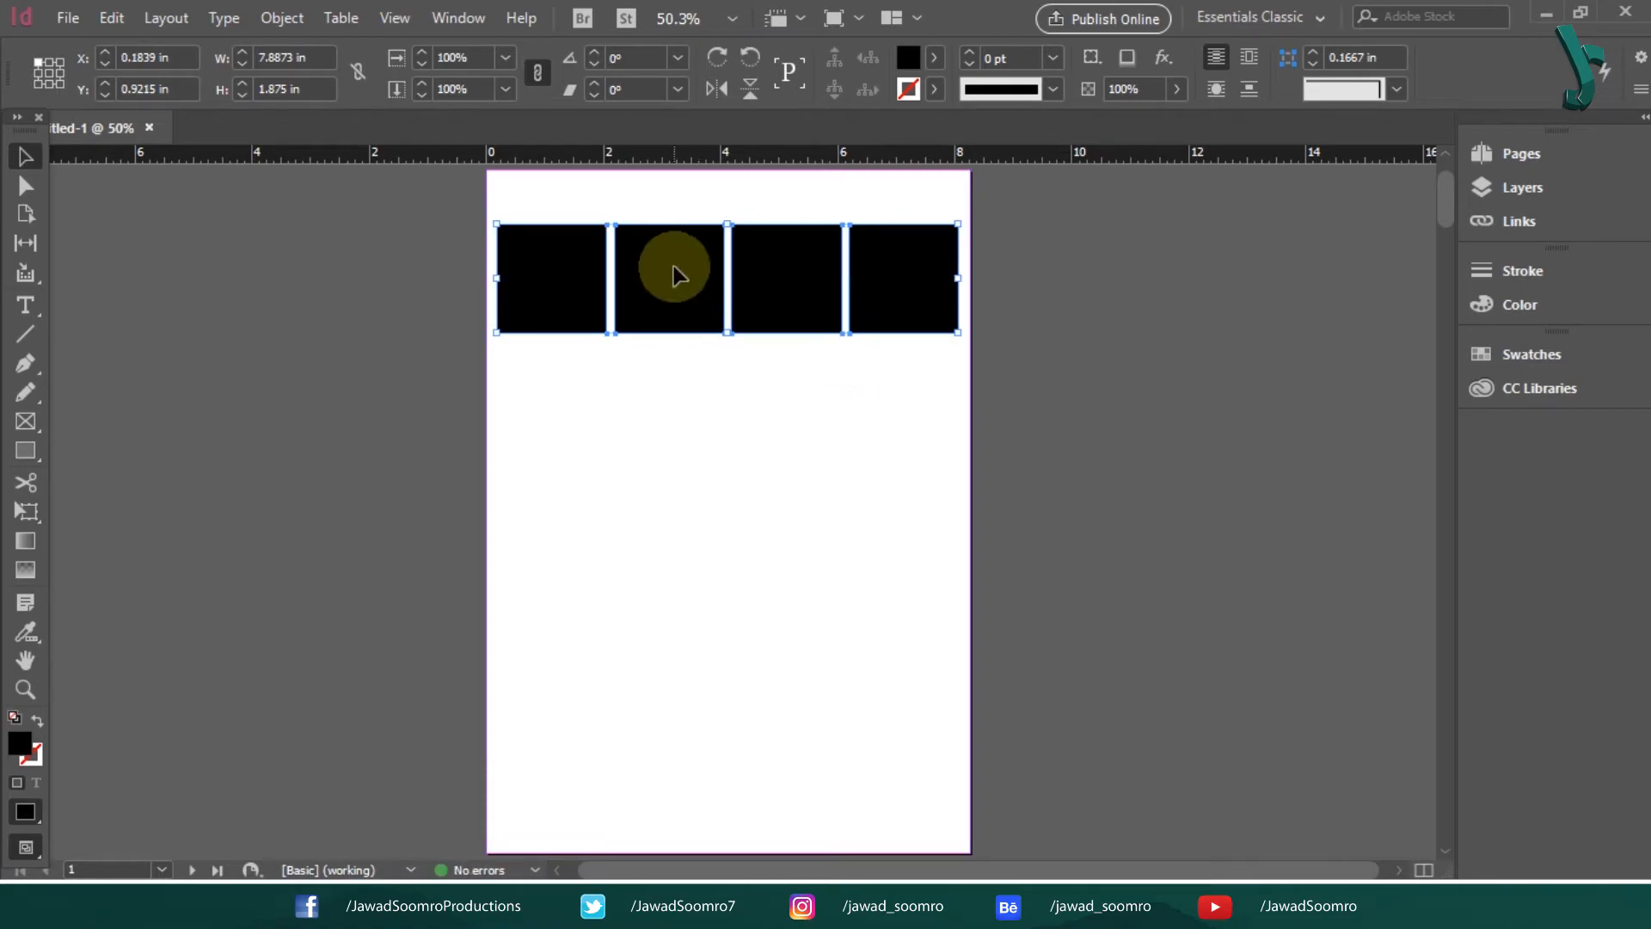
# Duplicate the row of black squares downward into a grid of five evenly spaced rows.
pyautogui.moveTo(675, 271); pyautogui.dragTo(719, 385)
pyautogui.moveTo(707, 375); pyautogui.dragTo(684, 486)
pyautogui.moveTo(678, 480); pyautogui.dragTo(667, 739)
pyautogui.click(1246, 441)
# Fill the first column of squares with the green swatch C=75 M=5 Y=100 K=0.
pyautogui.moveTo(441, 237); pyautogui.dragTo(564, 821)
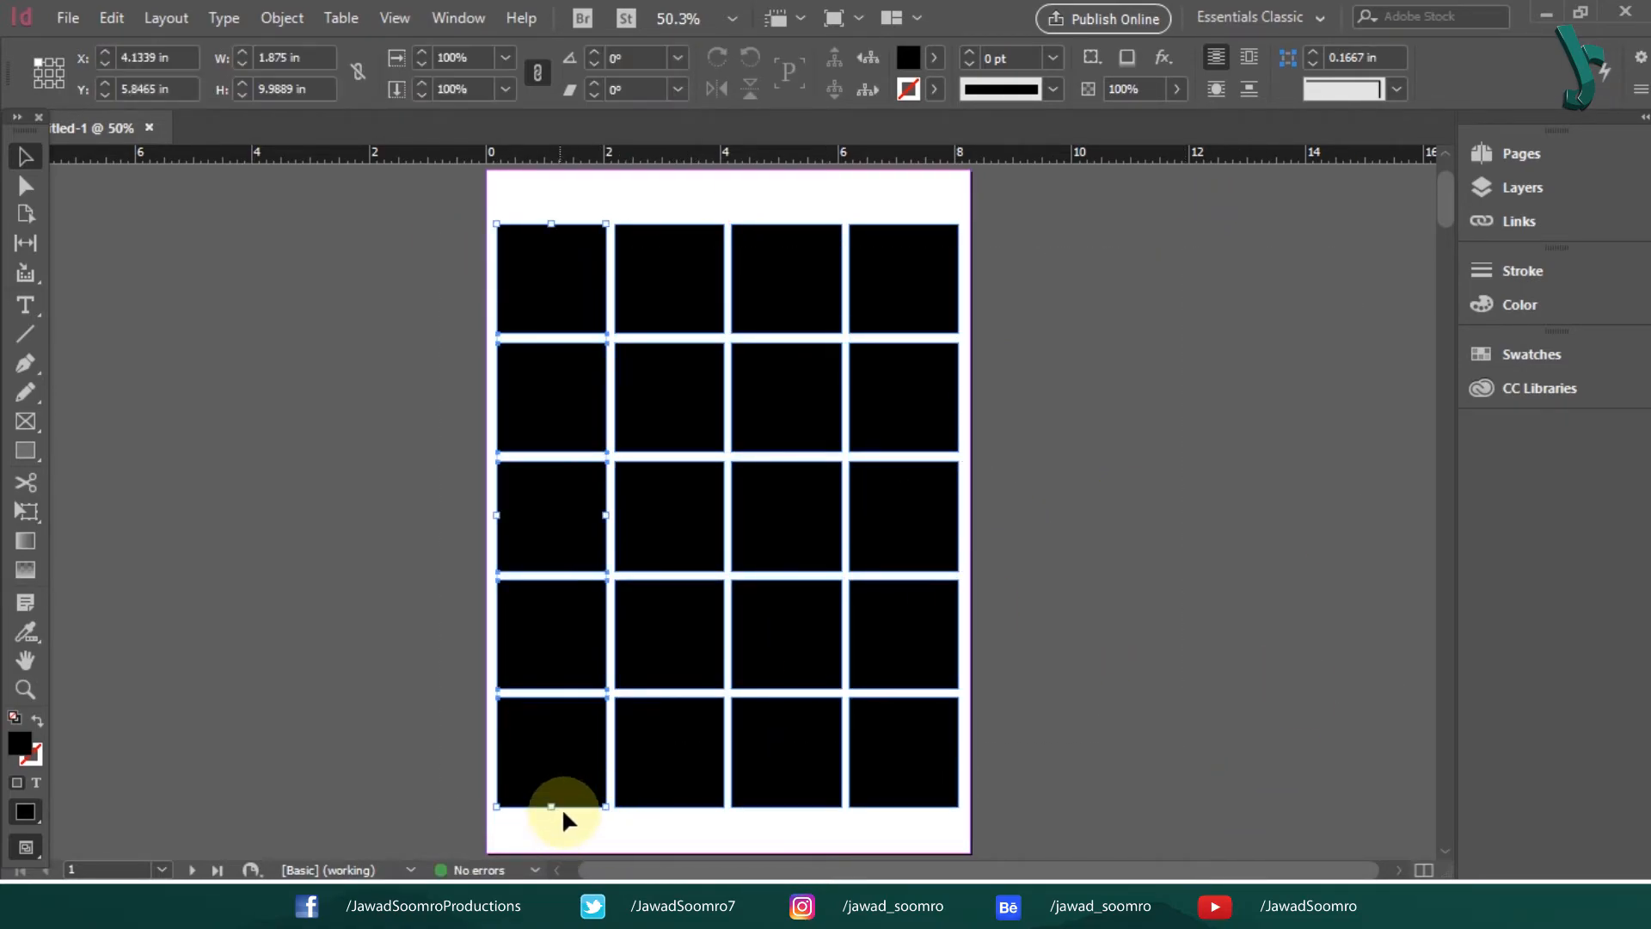
pyautogui.click(935, 57)
pyautogui.moveTo(937, 210); pyautogui.dragTo(944, 292)
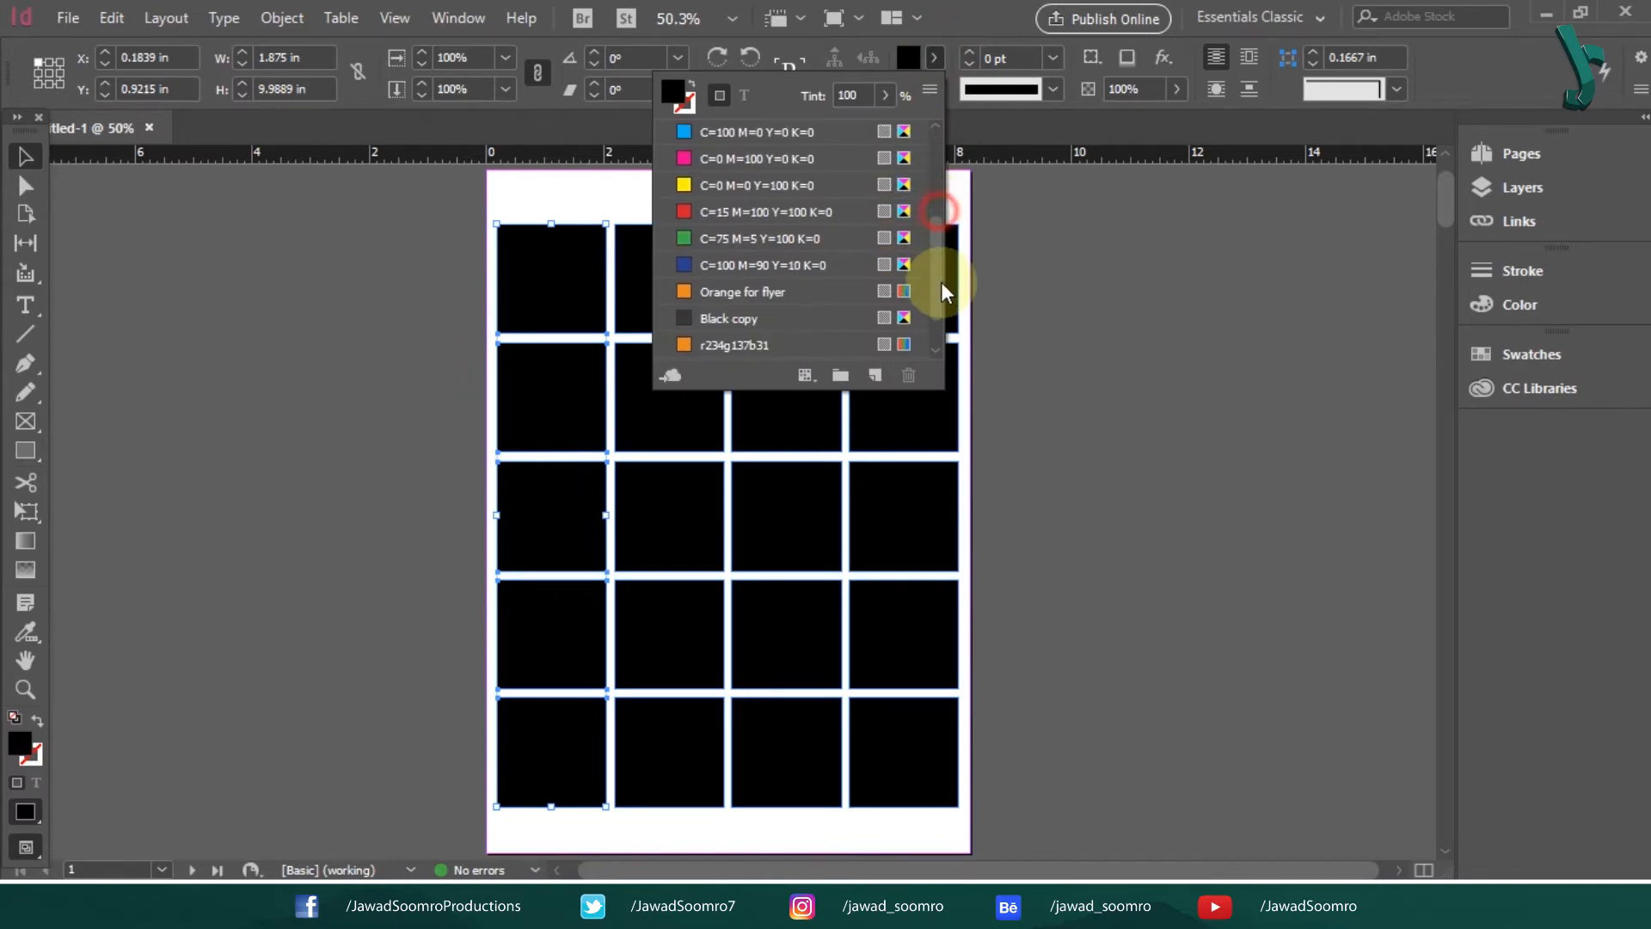
pyautogui.click(778, 235)
# Fill the second column of squares with the blue swatch C=100 M=90 Y=10 K=0.
pyautogui.moveTo(645, 199); pyautogui.dragTo(671, 513)
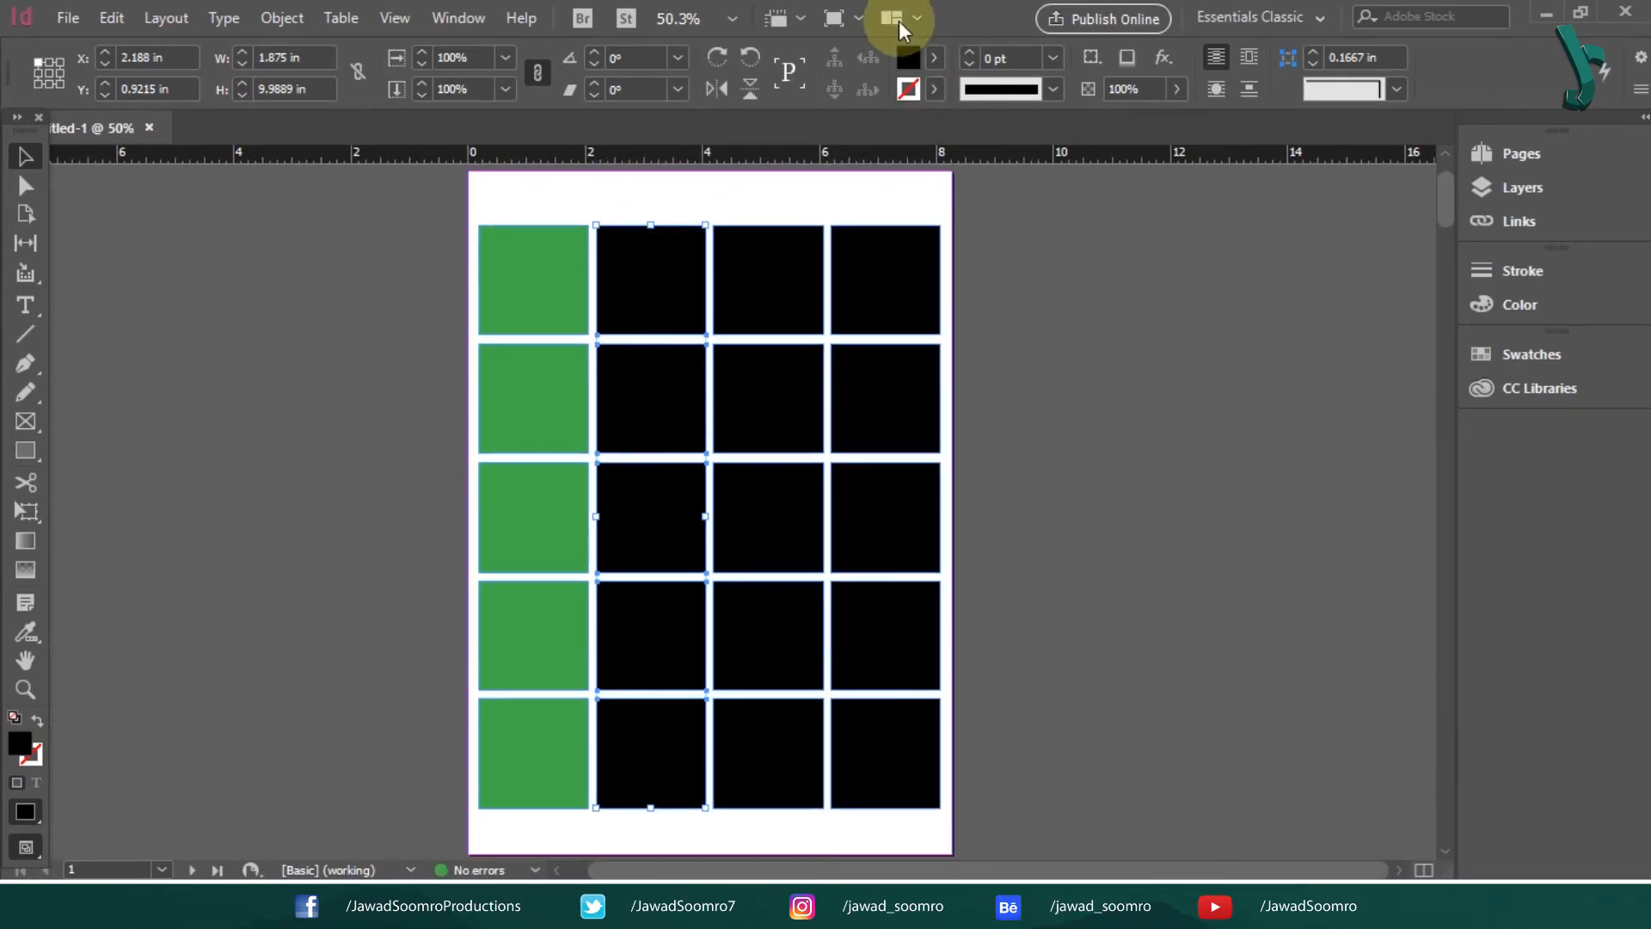
pyautogui.click(935, 58)
pyautogui.moveTo(946, 209); pyautogui.dragTo(936, 321)
pyautogui.click(868, 254)
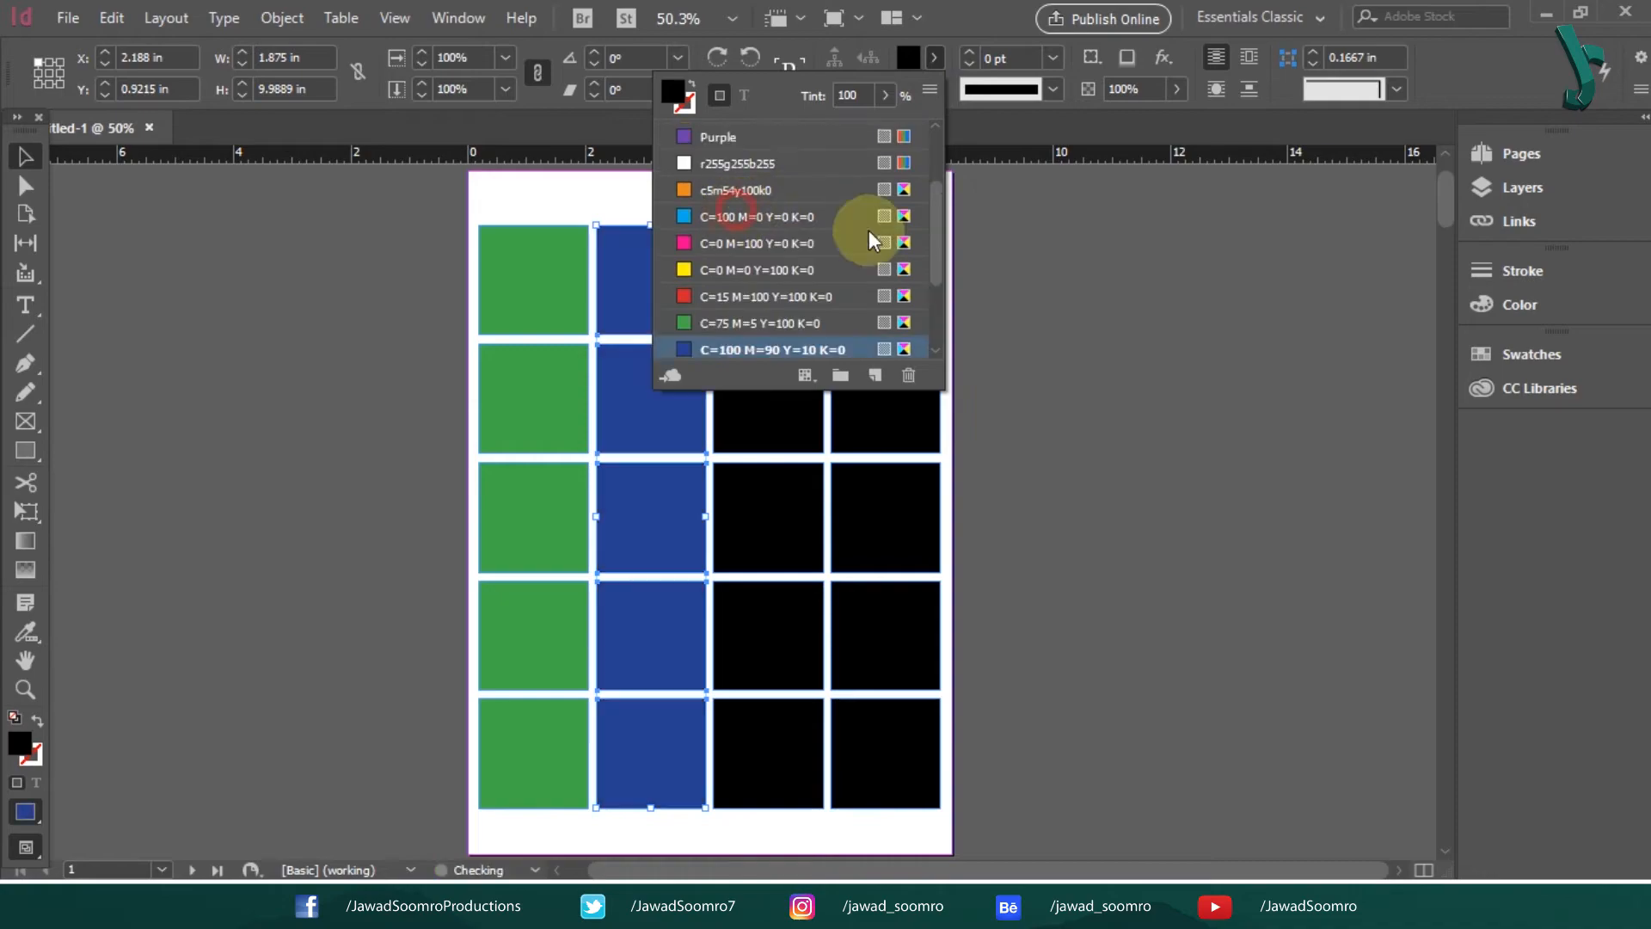
# Fill the third column of squares with the red swatch C=15 M=100 Y=100 K=0.
pyautogui.moveTo(763, 183); pyautogui.dragTo(778, 740)
pyautogui.click(934, 58)
pyautogui.scroll(-3, 807, 327)
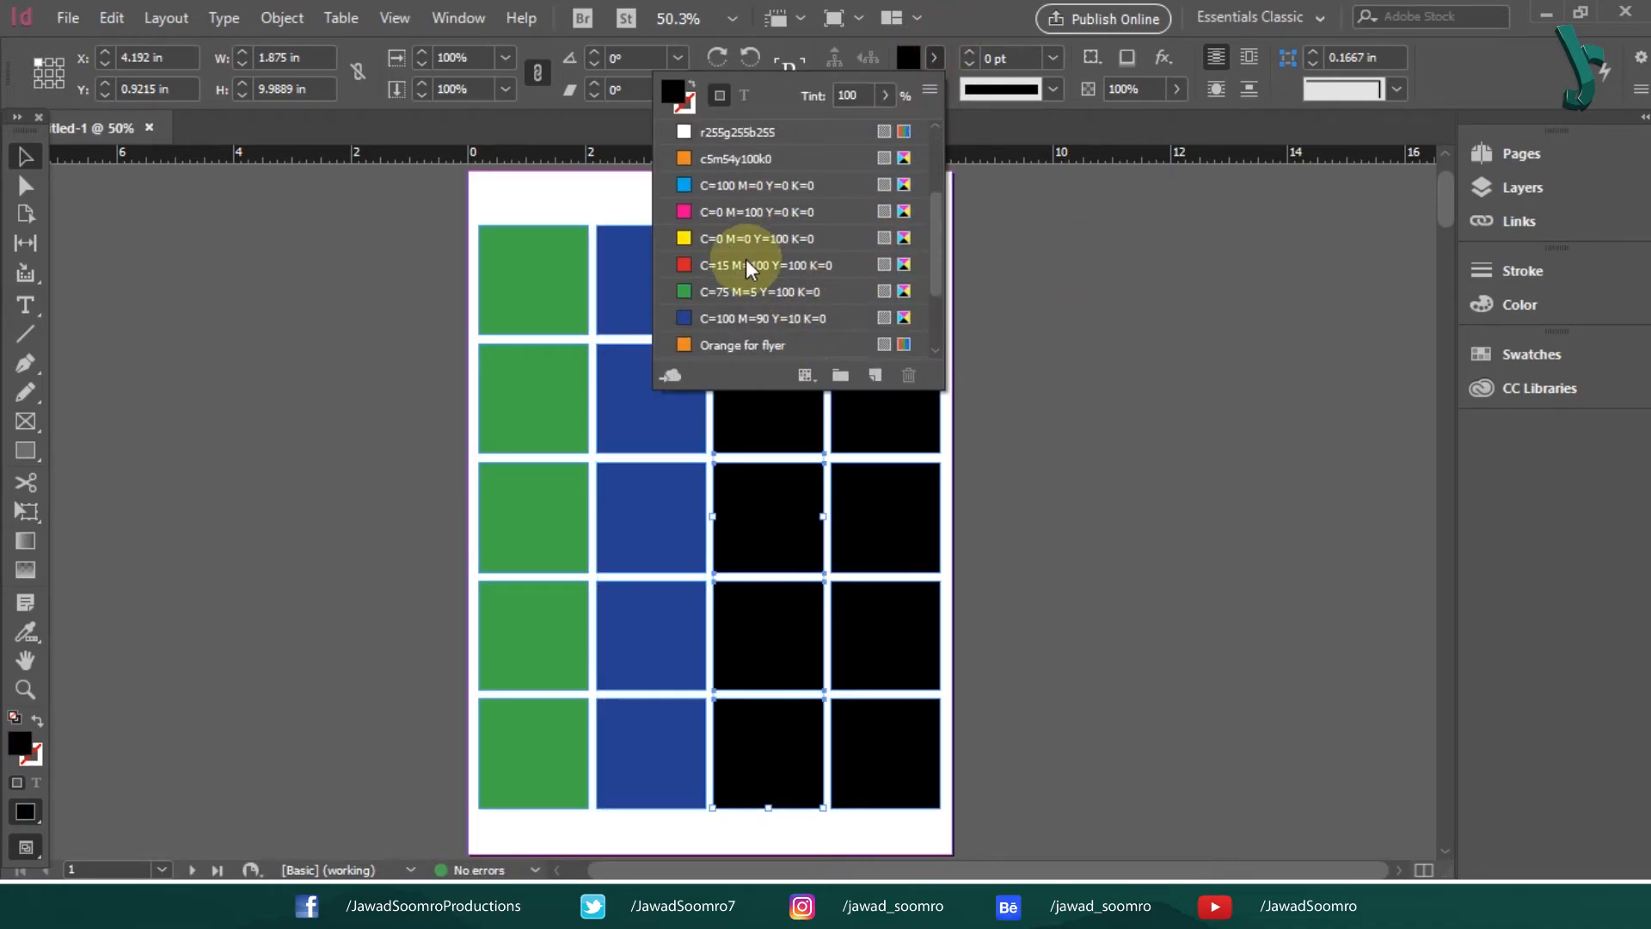
pyautogui.click(746, 260)
# Fill the fourth column of squares with the Purple swatch.
pyautogui.moveTo(1024, 221); pyautogui.dragTo(911, 756)
pyautogui.click(940, 59)
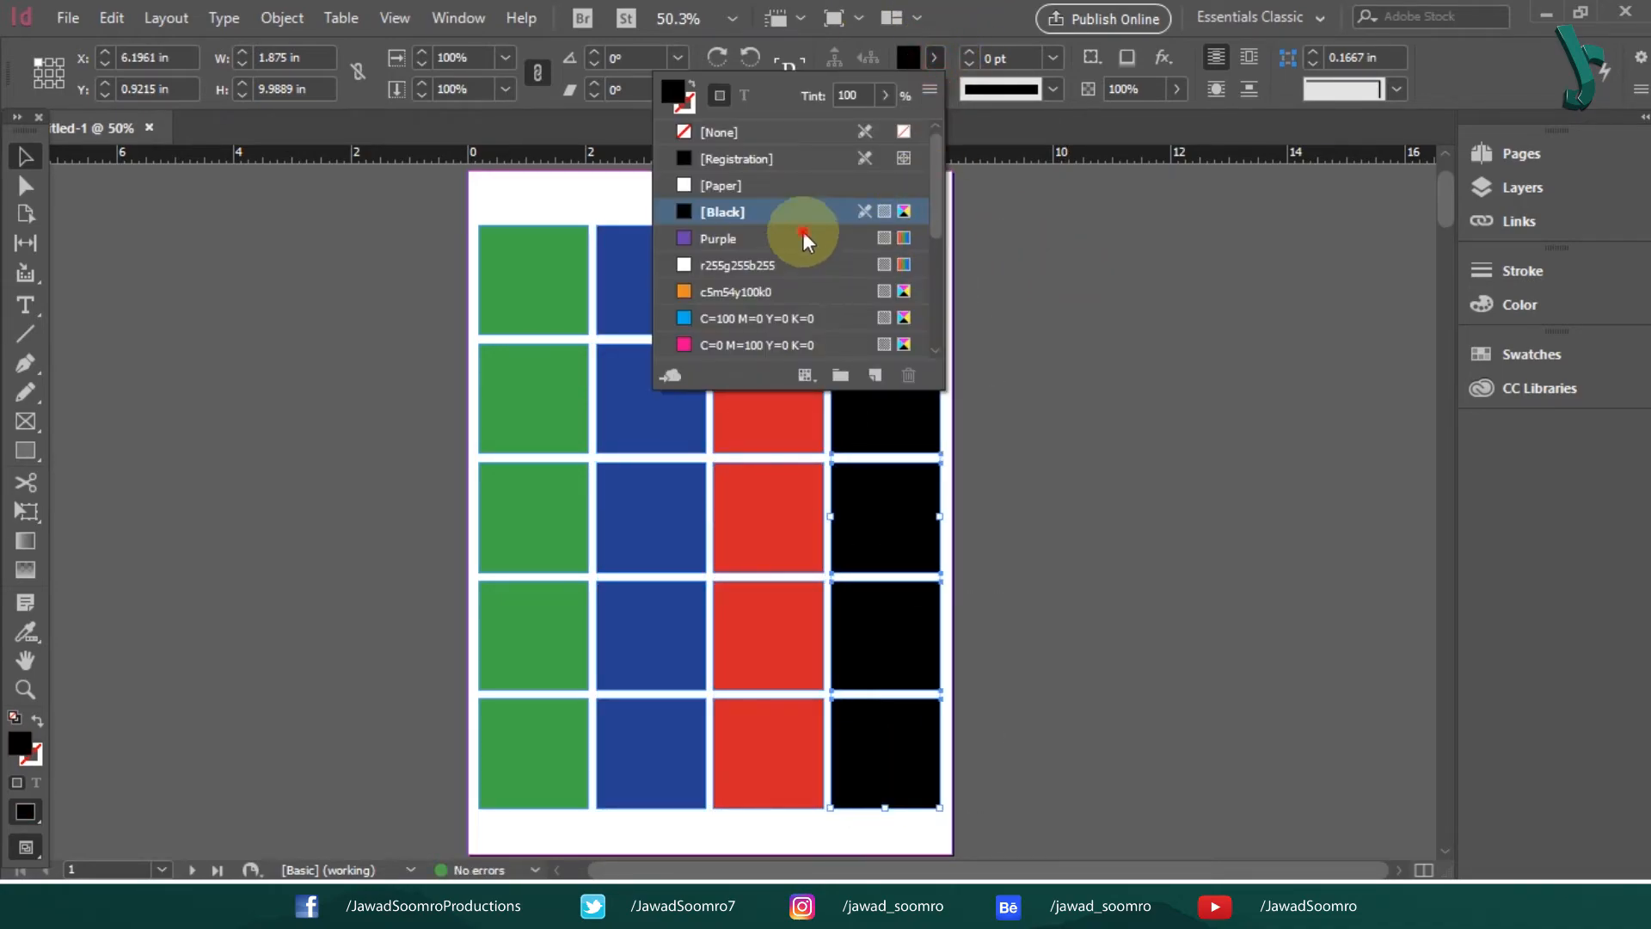
pyautogui.click(803, 236)
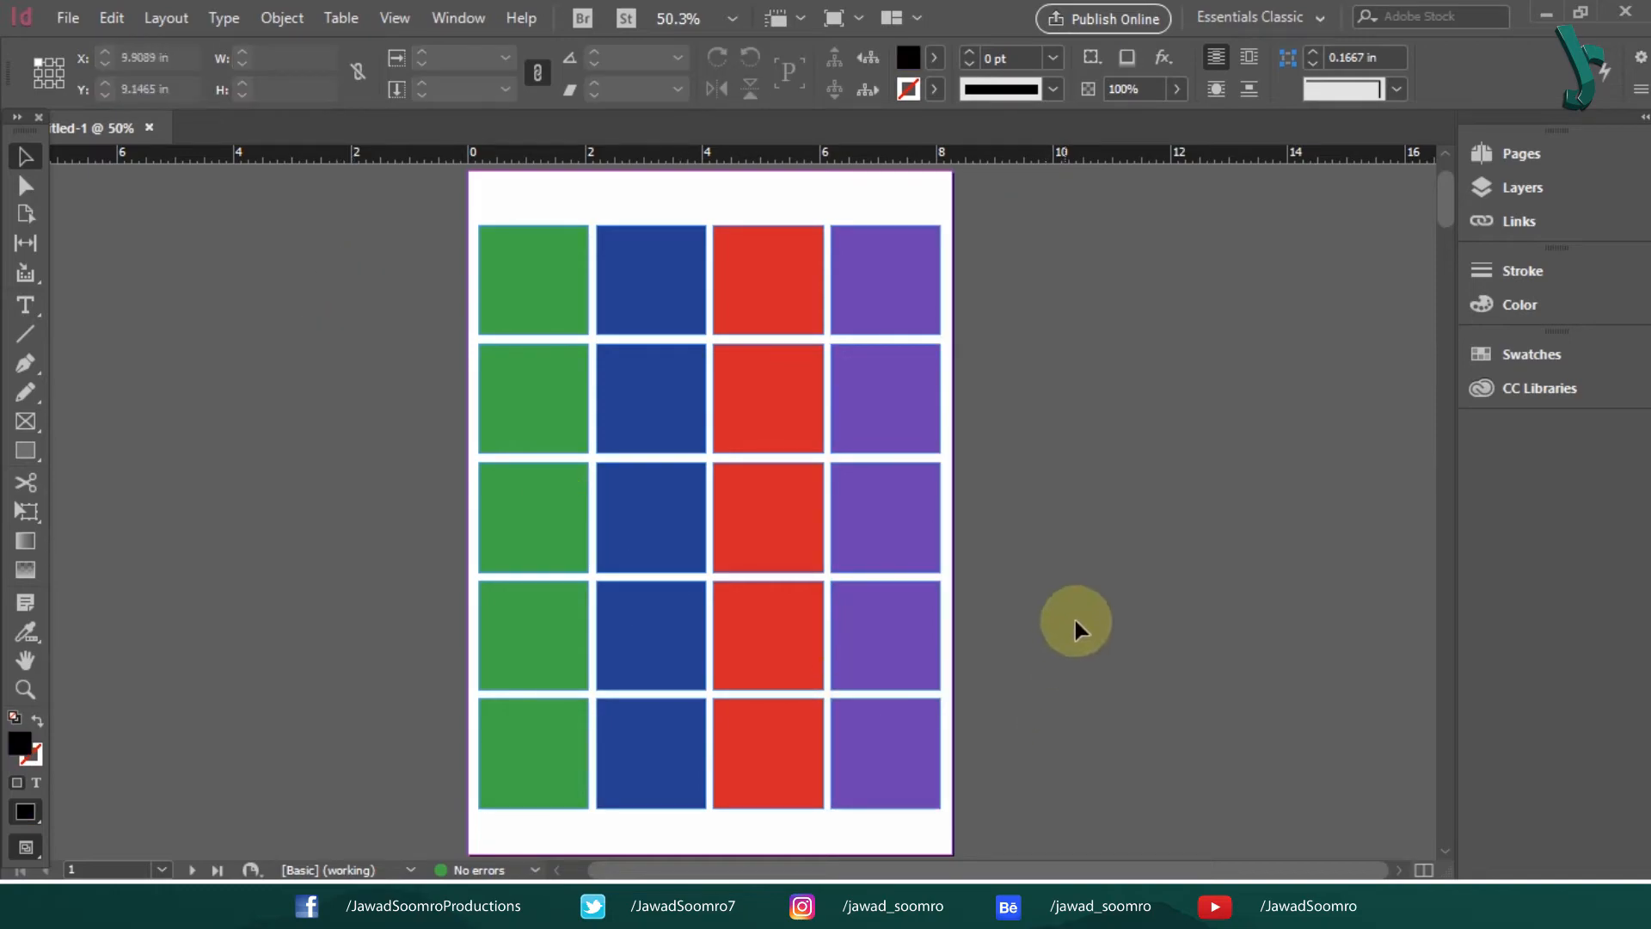
# Group the blue, red and purple squares in the lower three rows into one block.
pyautogui.moveTo(1068, 522); pyautogui.dragTo(860, 739)
pyautogui.moveTo(634, 849); pyautogui.dragTo(638, 826)
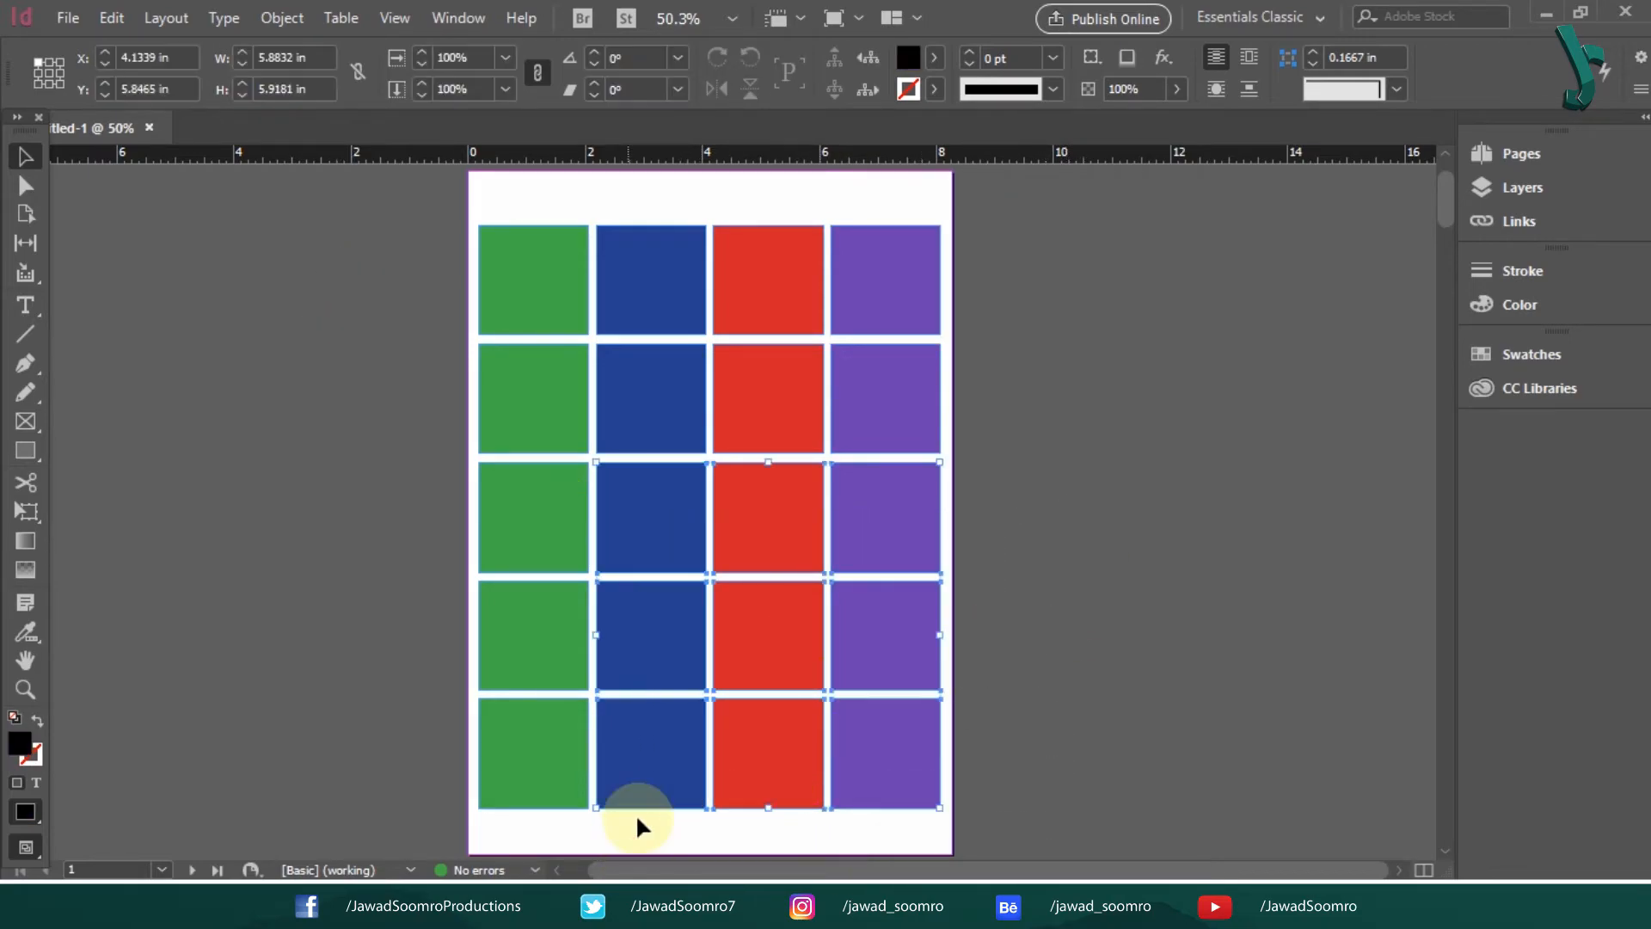
pyautogui.rightClick(780, 641)
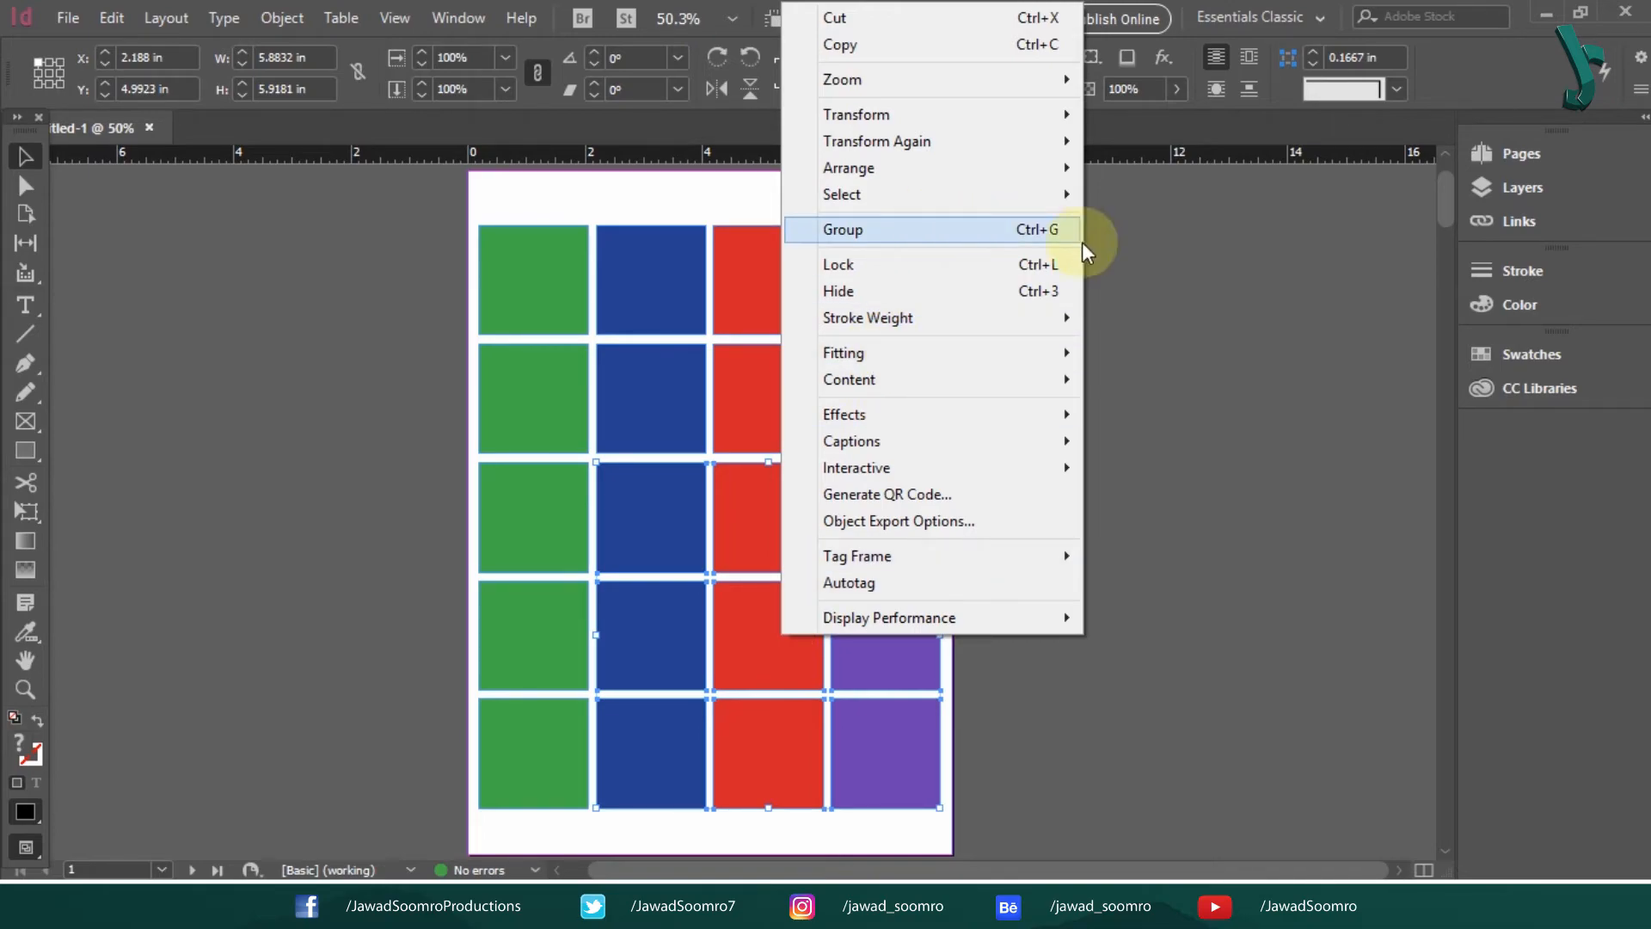
pyautogui.hotkey('ctrl', 'g')
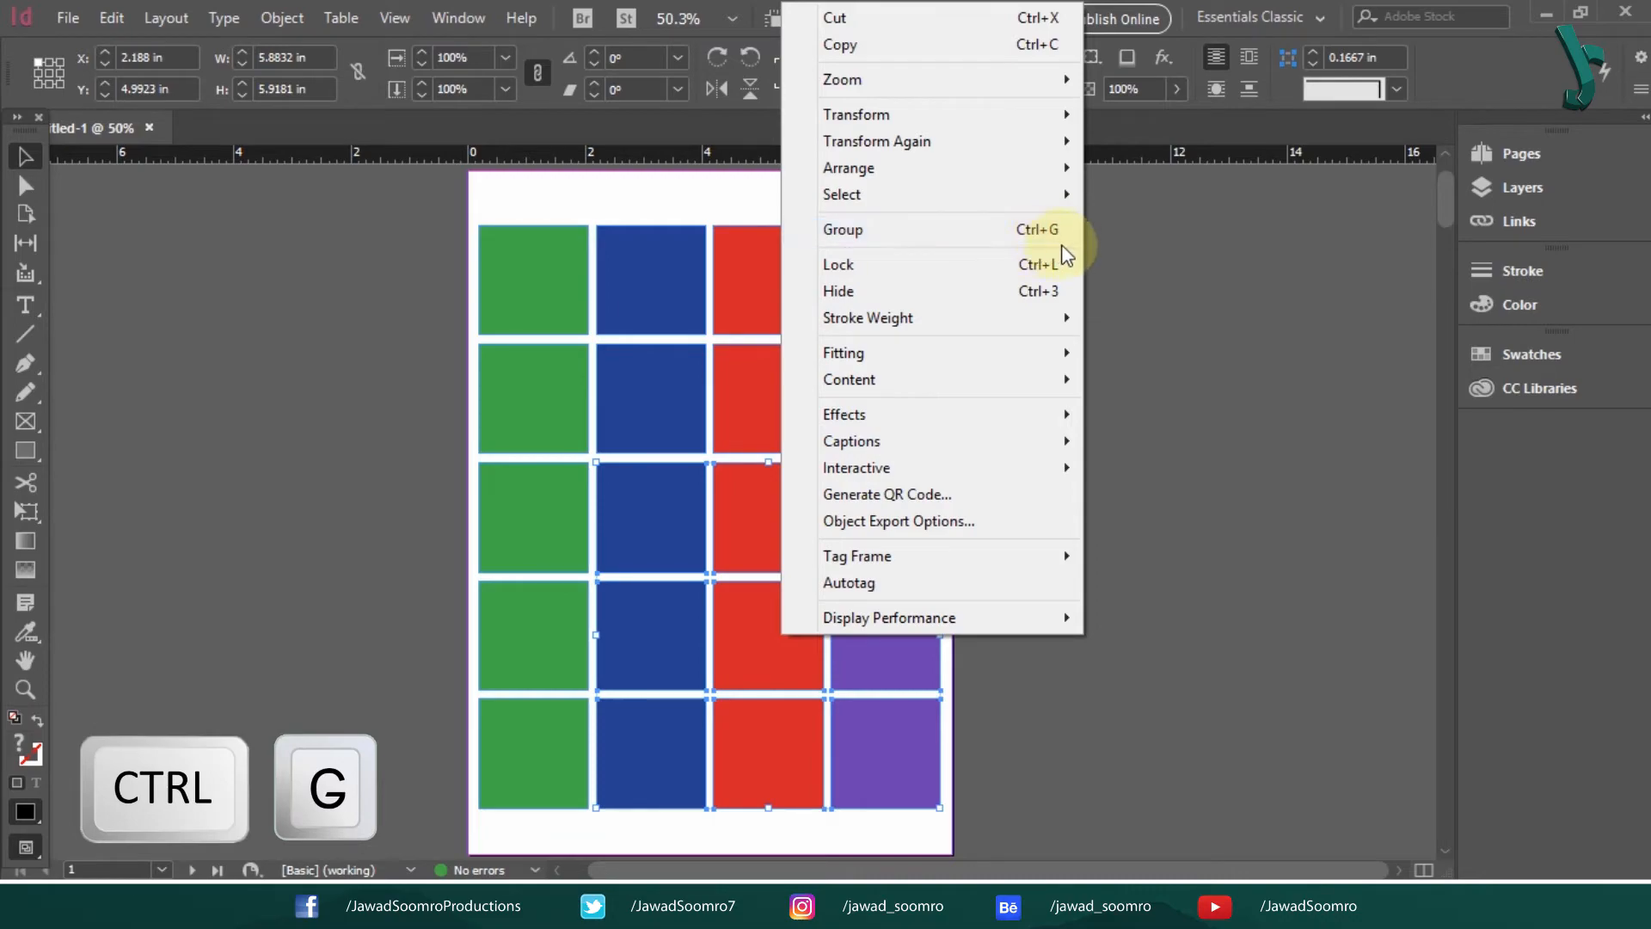
pyautogui.click(1031, 234)
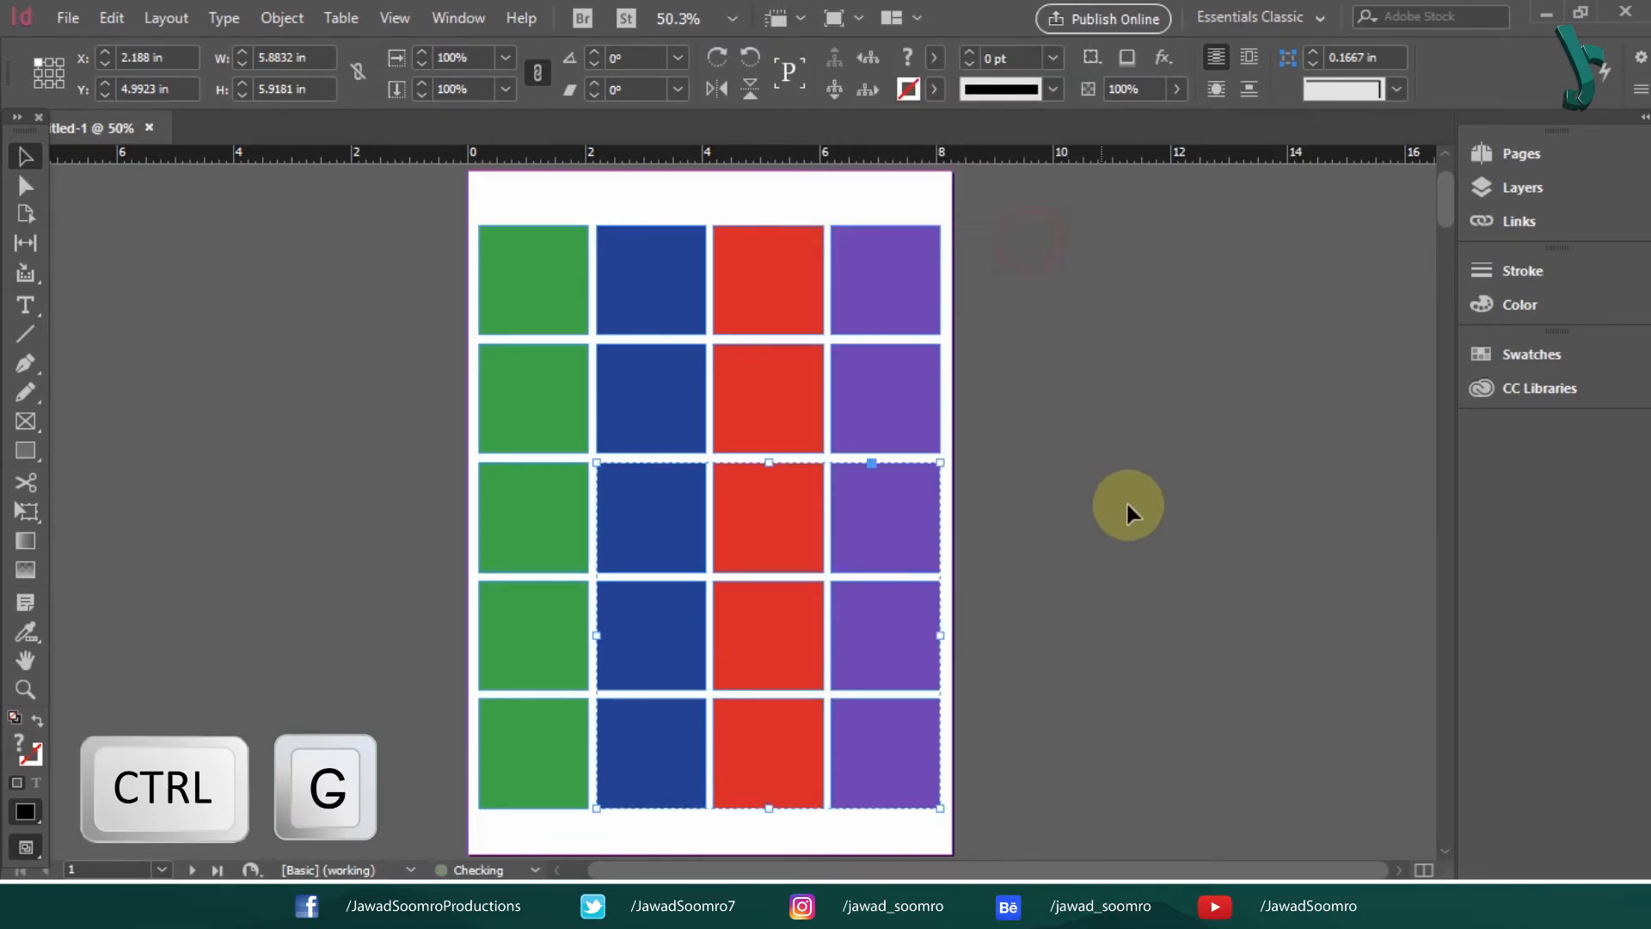
pyautogui.click(1127, 499)
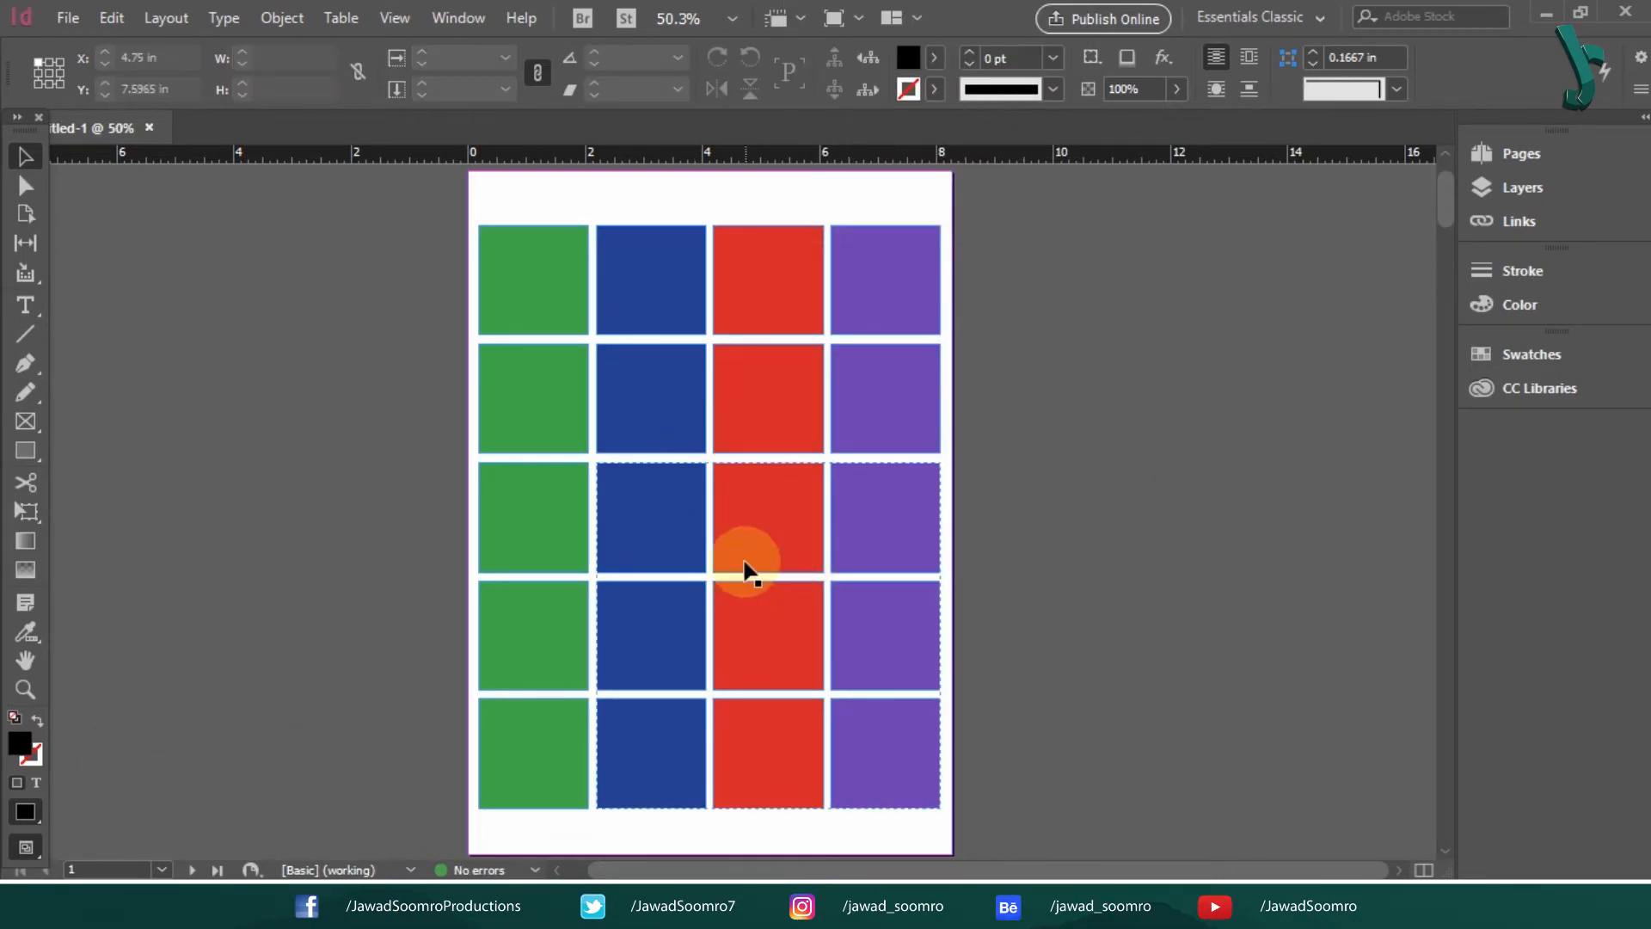
# Look at the Ungroup command for the grouped block of blue, red and purple squares, and deselect the block.
pyautogui.rightClick(737, 607)
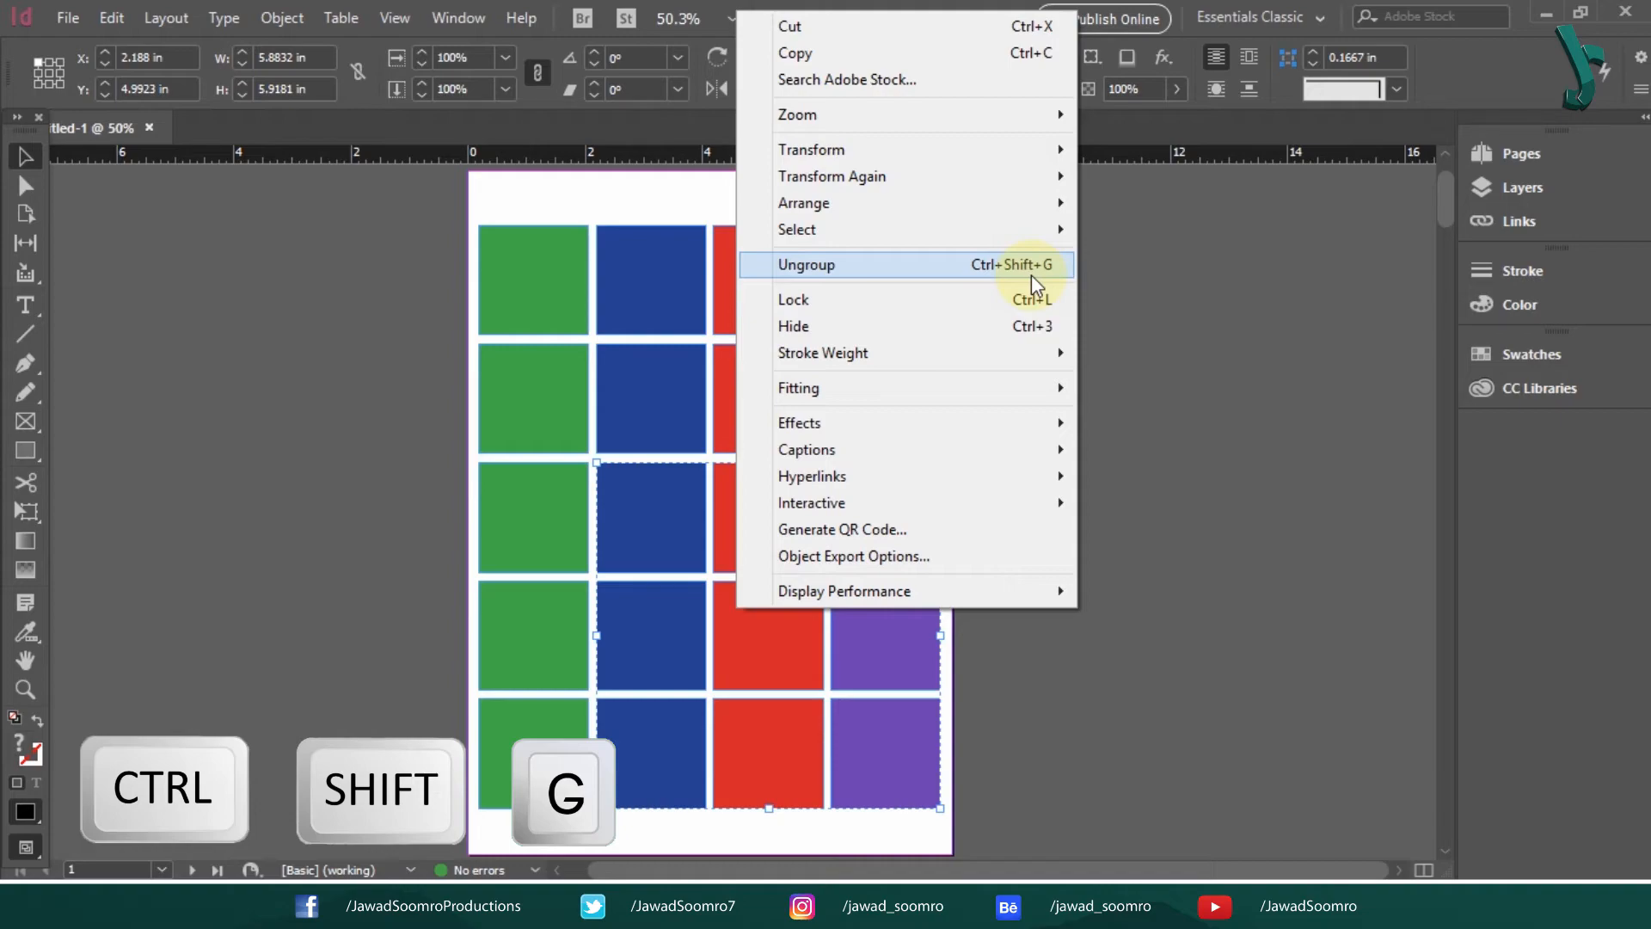
pyautogui.hotkey('ctrl', 'shift', 'g')
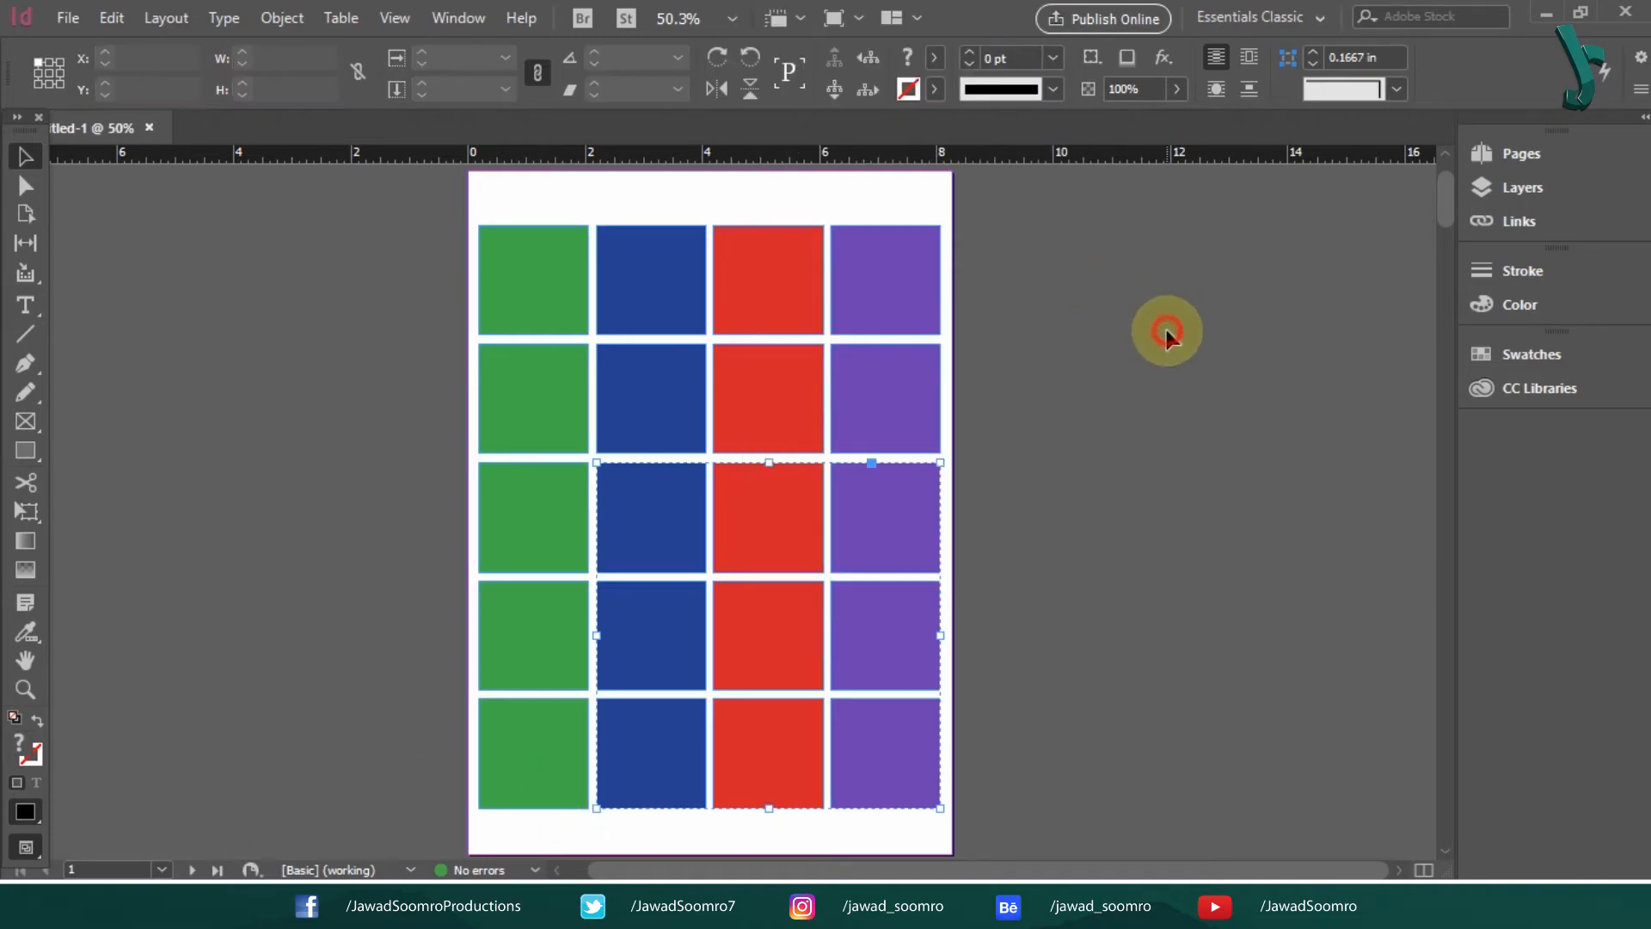
pyautogui.click(1165, 331)
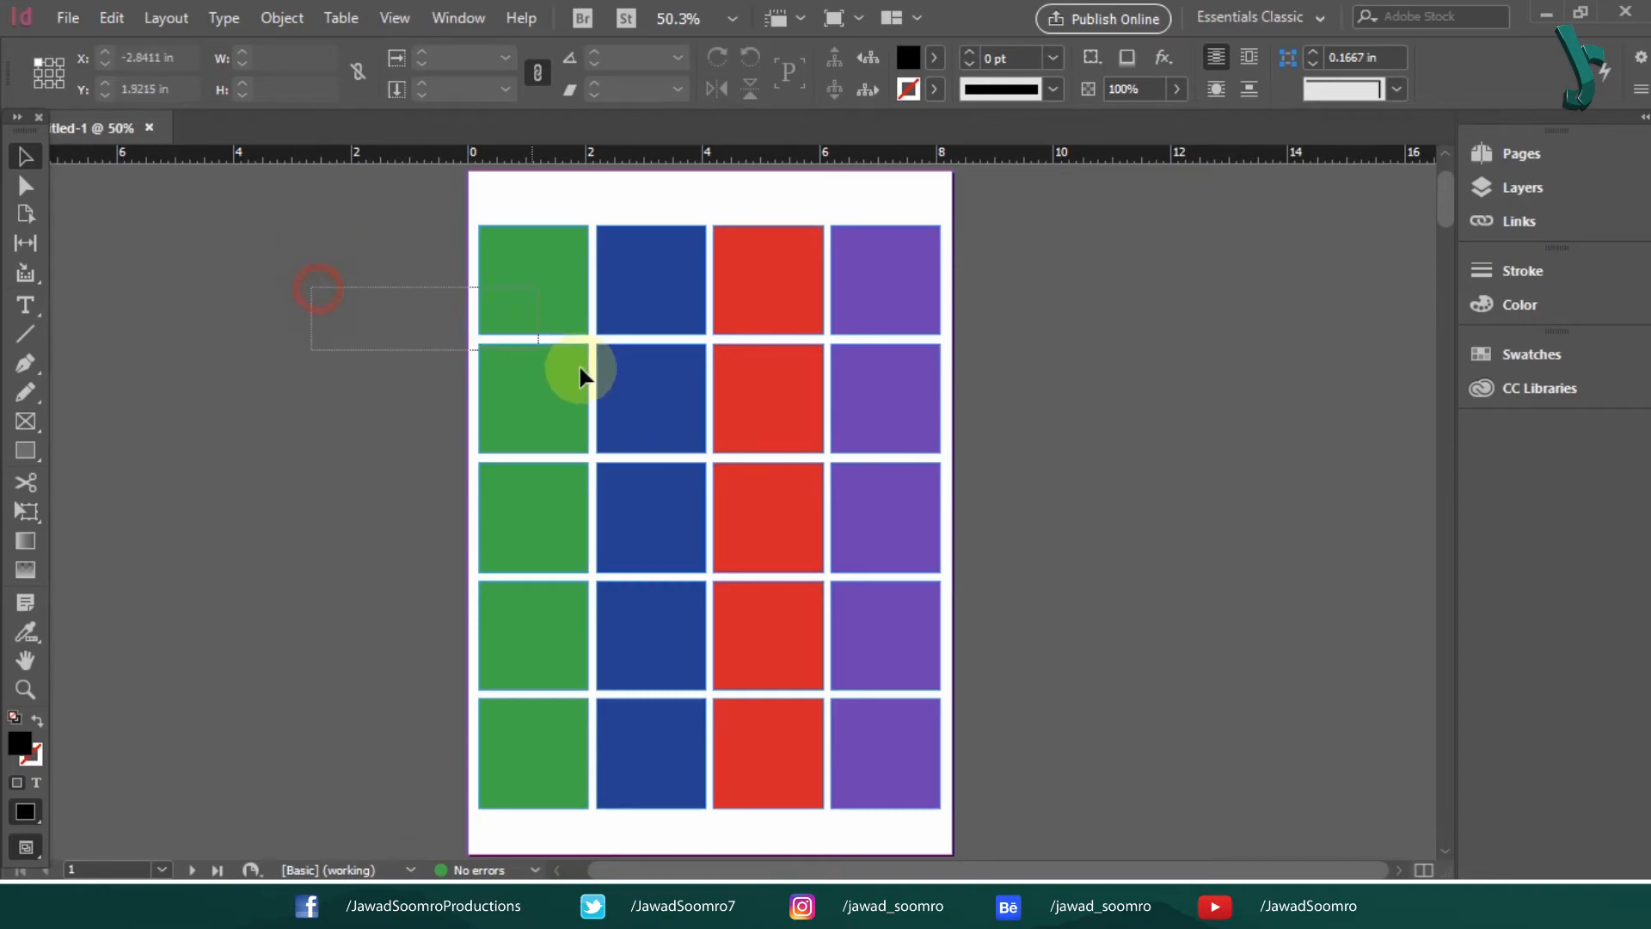
# Group the green, blue and red squares in the upper two rows.
pyautogui.moveTo(752, 406); pyautogui.dragTo(760, 410)
pyautogui.rightClick(760, 410)
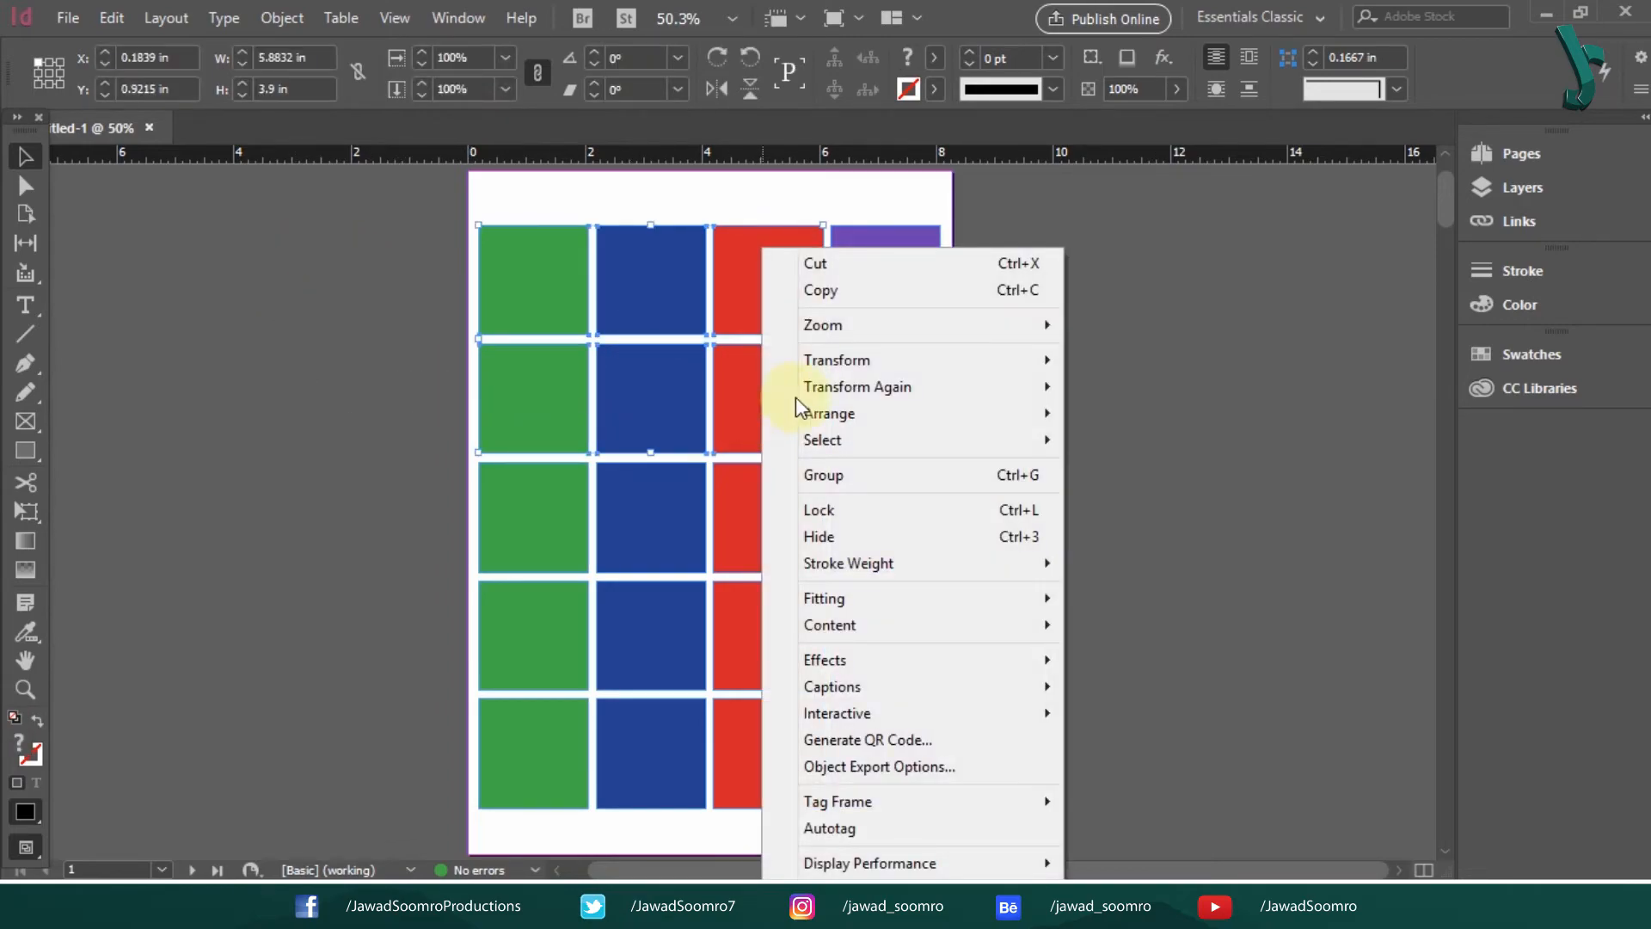
pyautogui.click(847, 473)
# Group the two purple squares in the upper two rows.
pyautogui.moveTo(1006, 273); pyautogui.dragTo(957, 361)
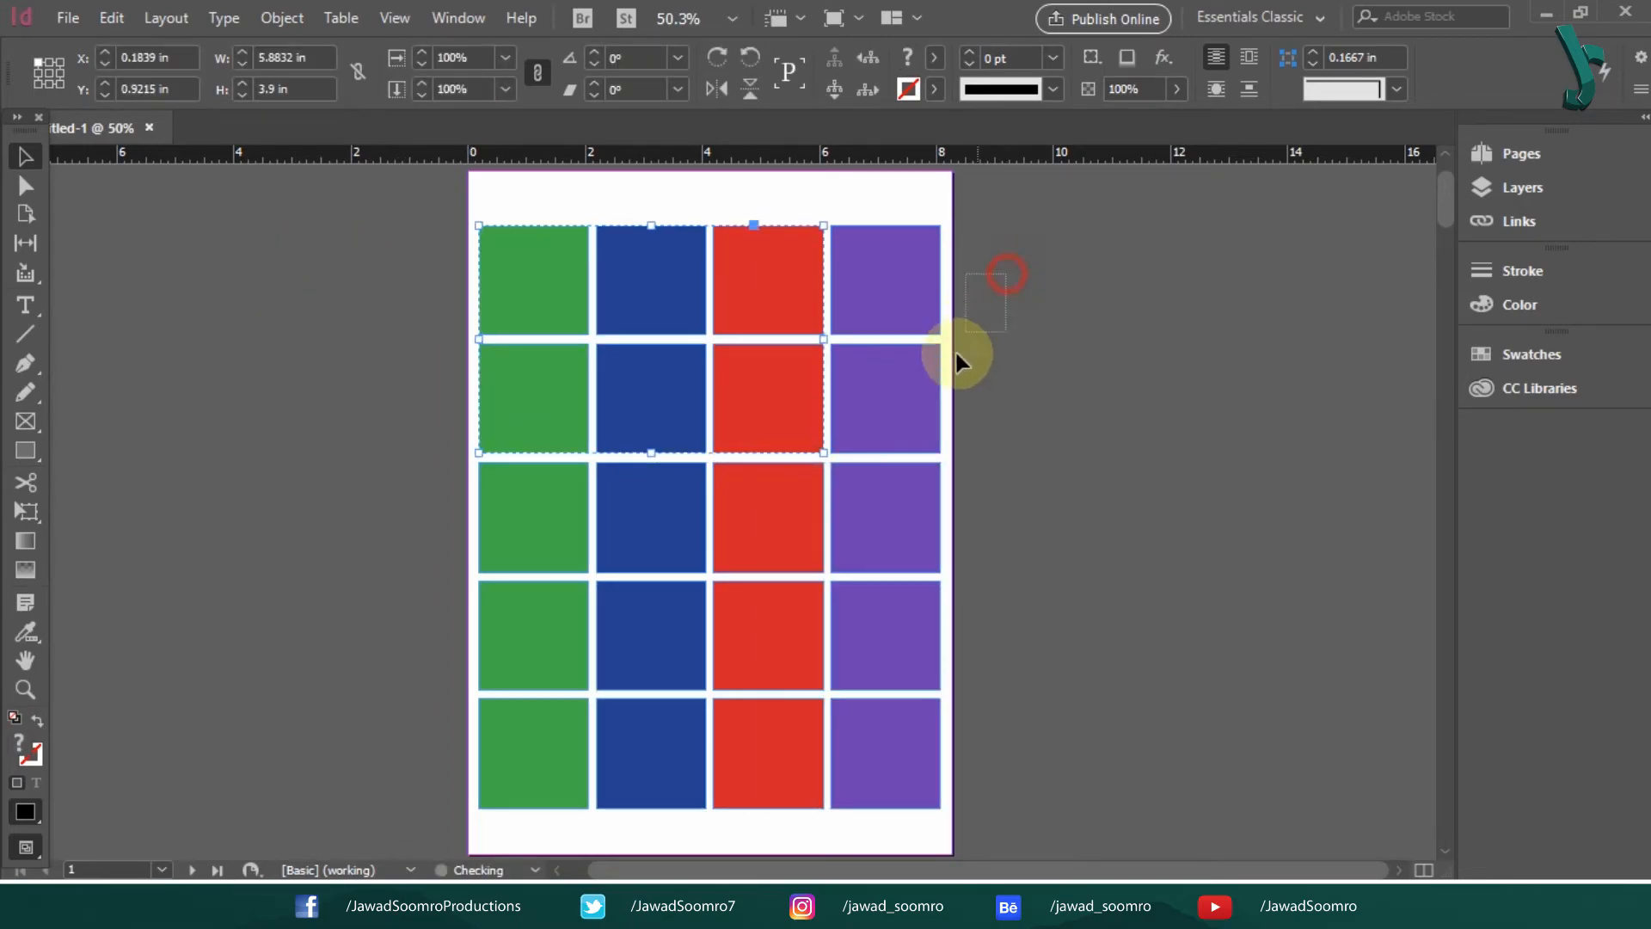
pyautogui.rightClick(891, 401)
pyautogui.click(988, 479)
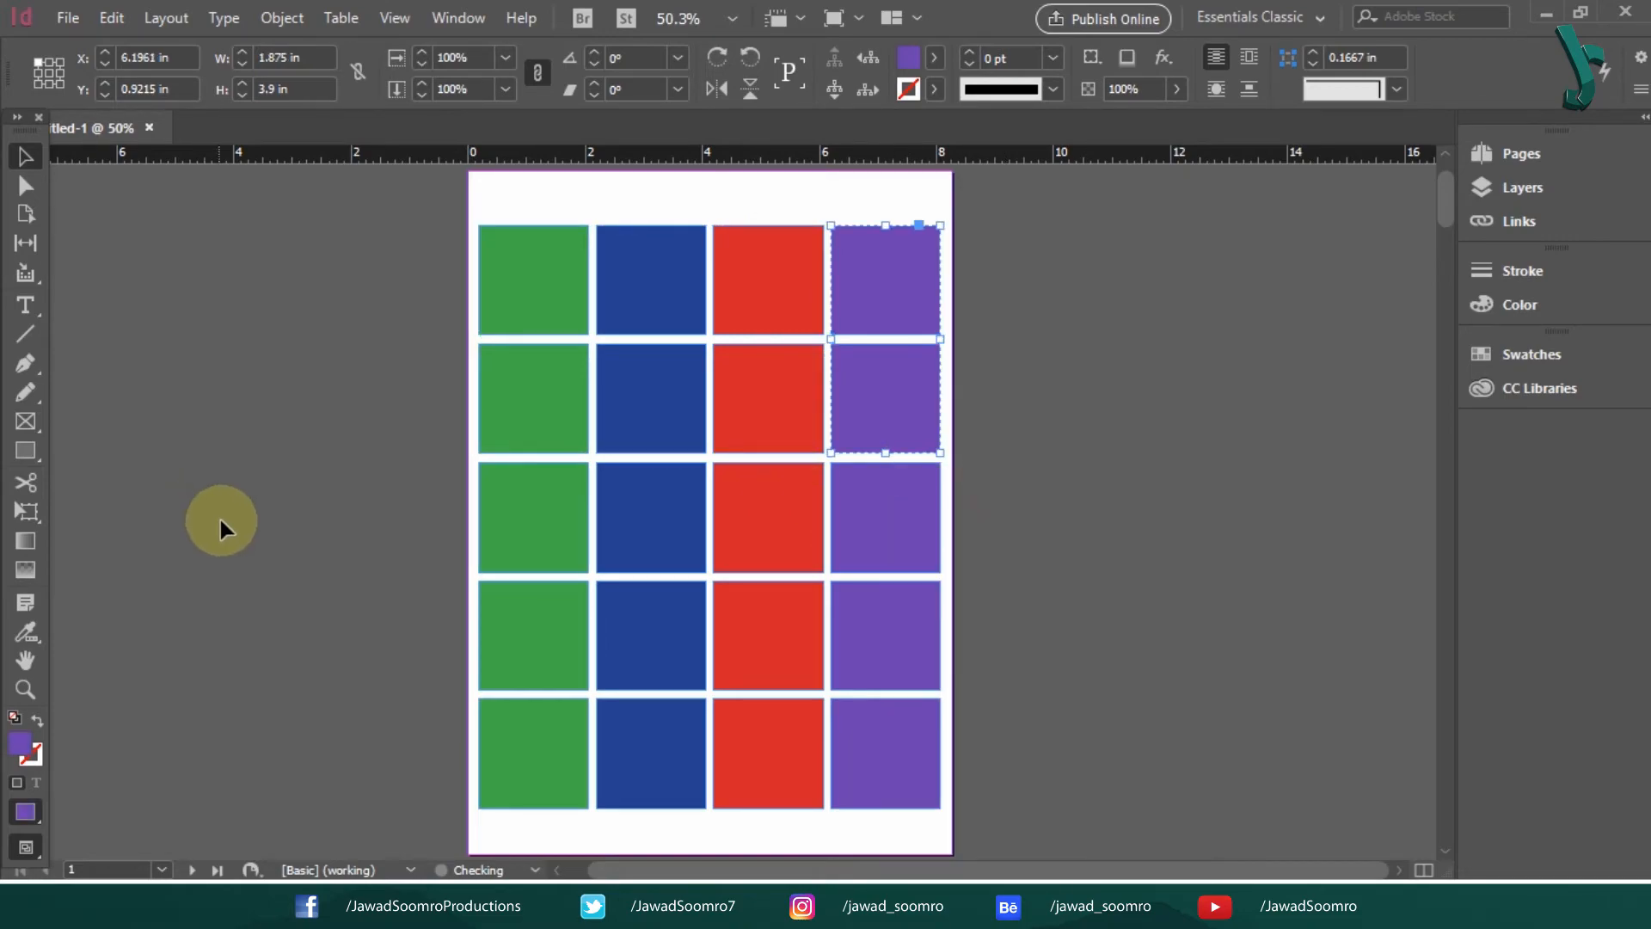
# Group the three green squares in the lower three rows and deselect them.
pyautogui.moveTo(221, 523); pyautogui.dragTo(505, 752)
pyautogui.rightClick(504, 751)
pyautogui.click(680, 344)
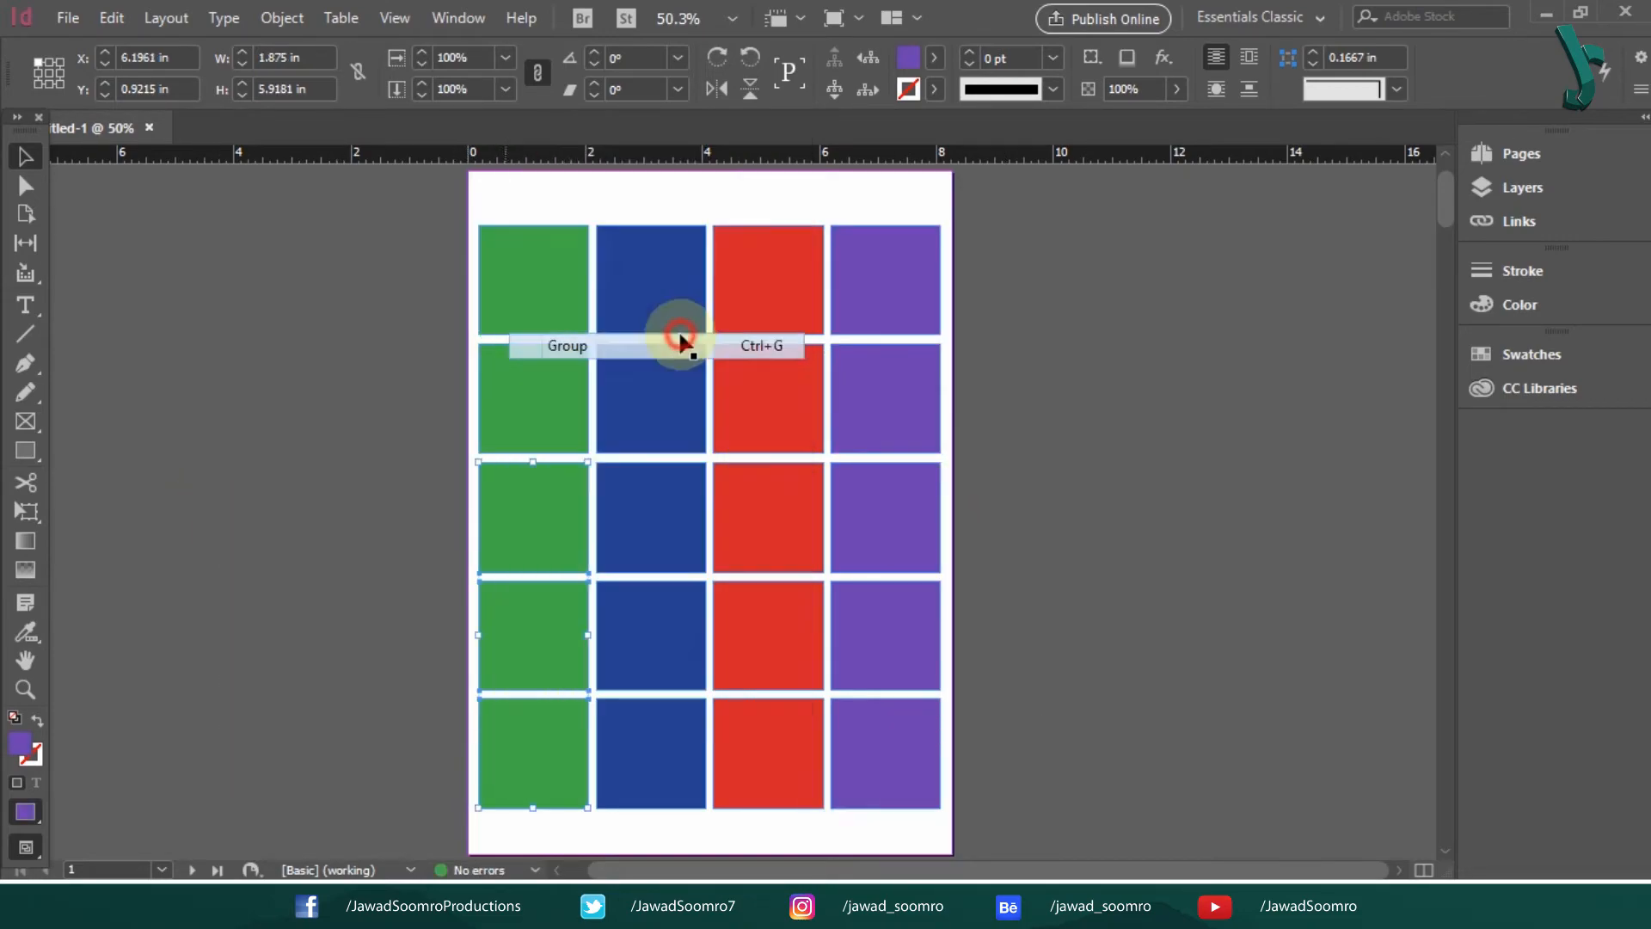
pyautogui.click(1139, 370)
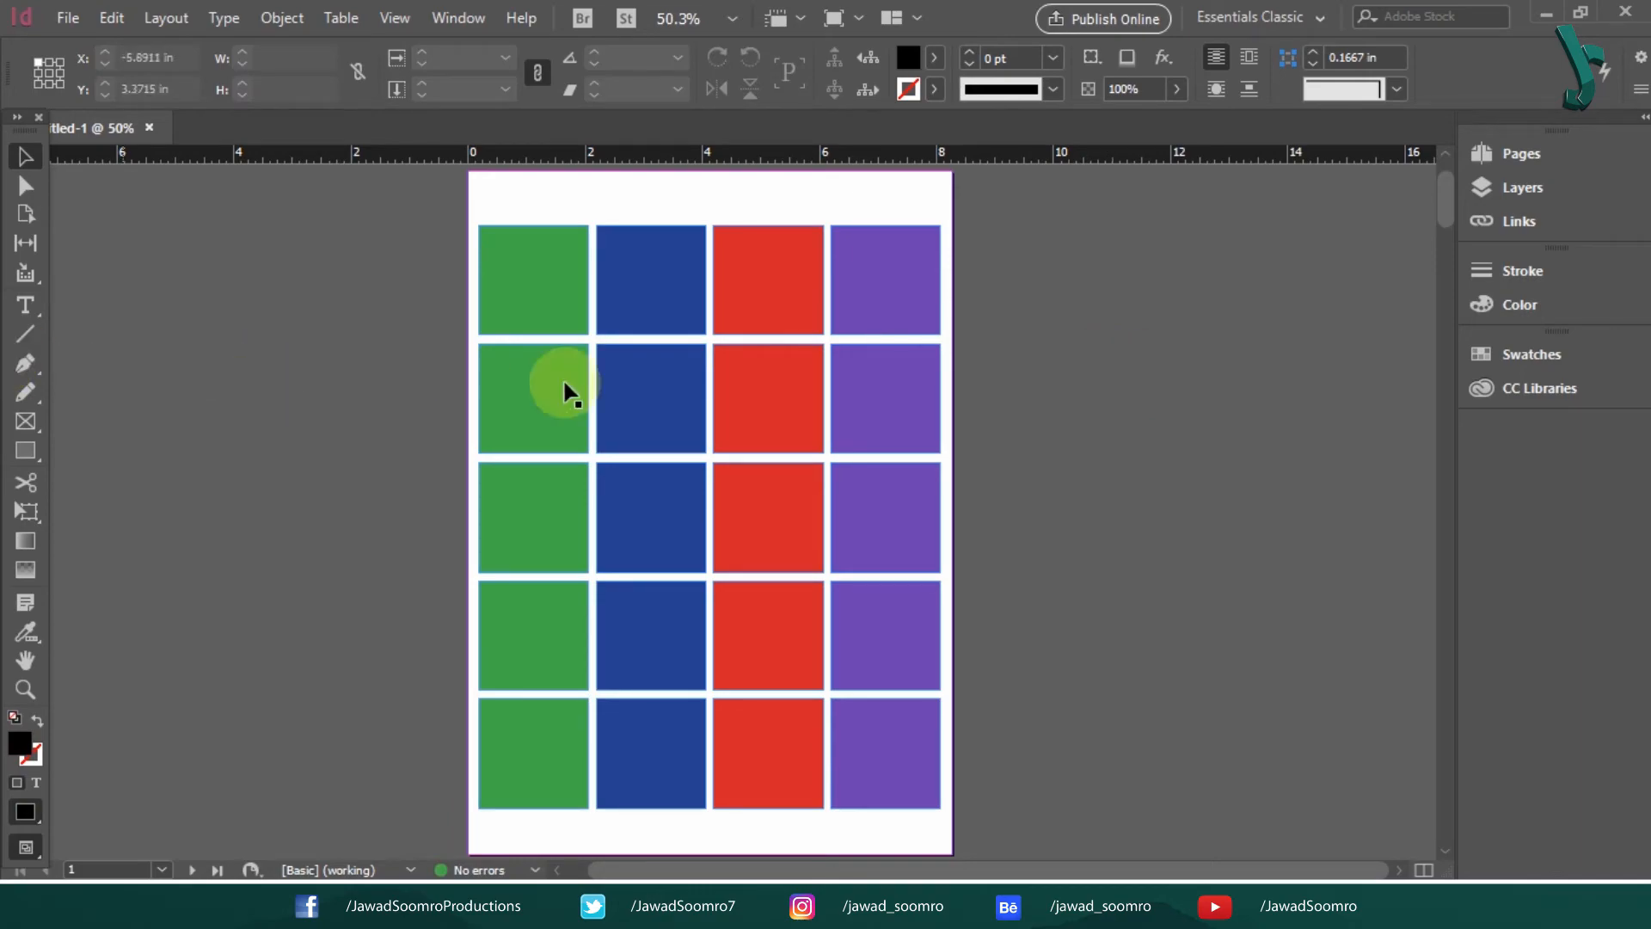
# Select the grouped squares to check the groups, and activate the Gap tool.
pyautogui.click(667, 424)
pyautogui.moveTo(1115, 336); pyautogui.dragTo(457, 741)
pyautogui.press('u')
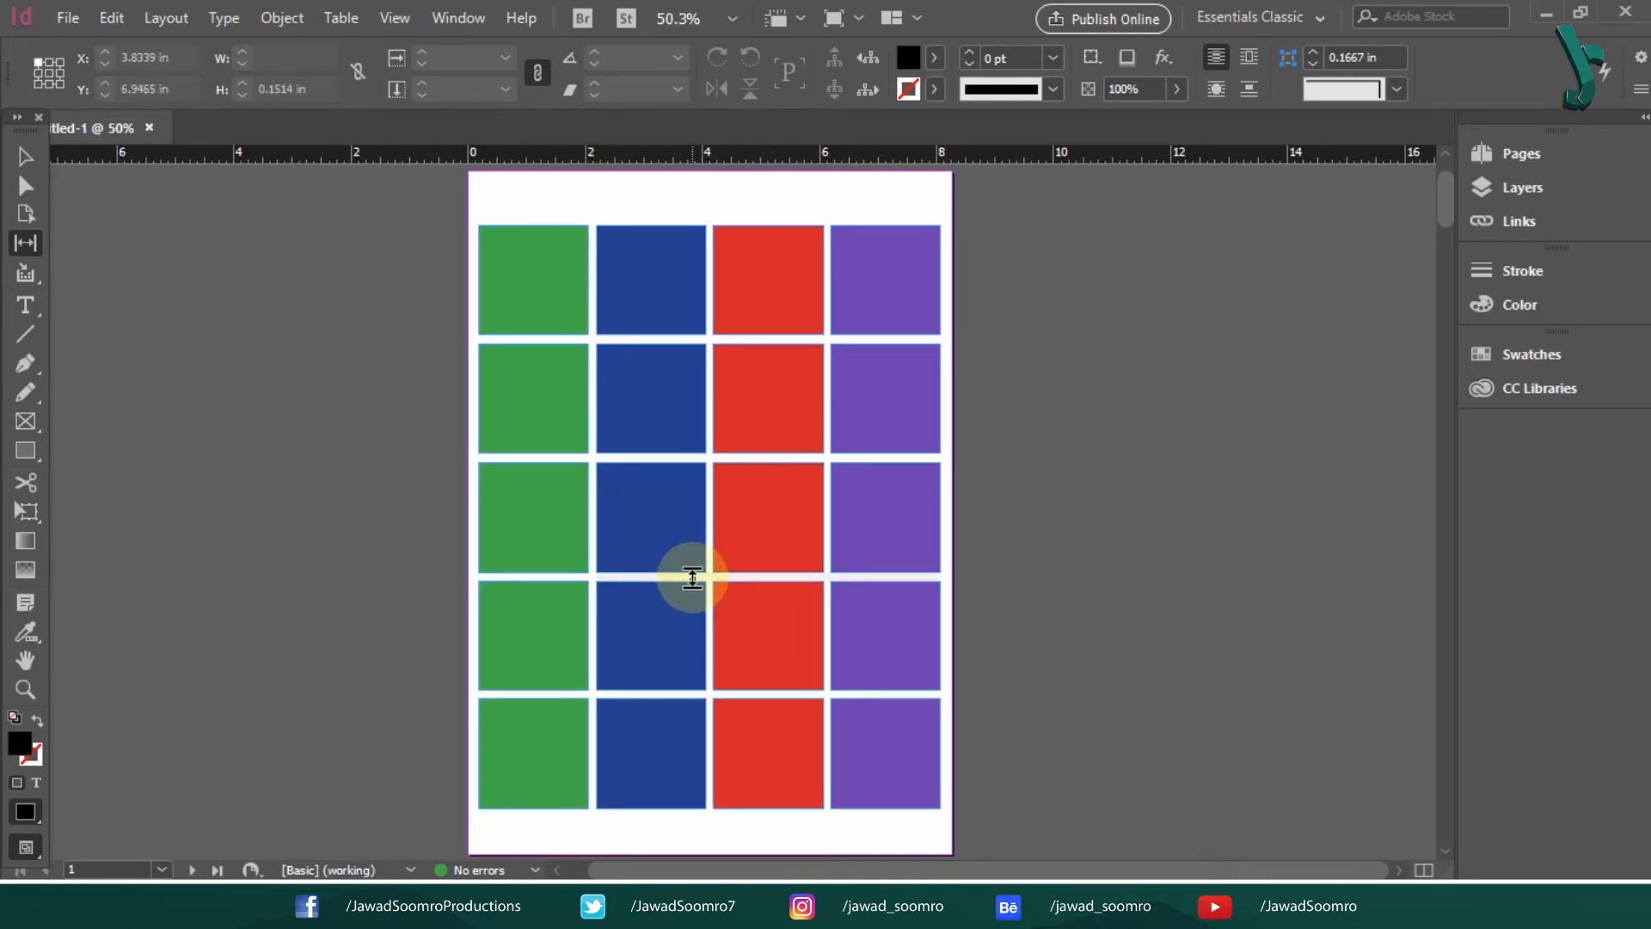
# Try moving the blue–red column gap within the lower three rows, and undo the change.
pyautogui.moveTo(692, 577)
pyautogui.mouseDown()
pyautogui.moveTo(704, 486)
pyautogui.moveTo(704, 637)
pyautogui.moveTo(704, 545)
pyautogui.moveTo(714, 578)
pyautogui.mouseUp()
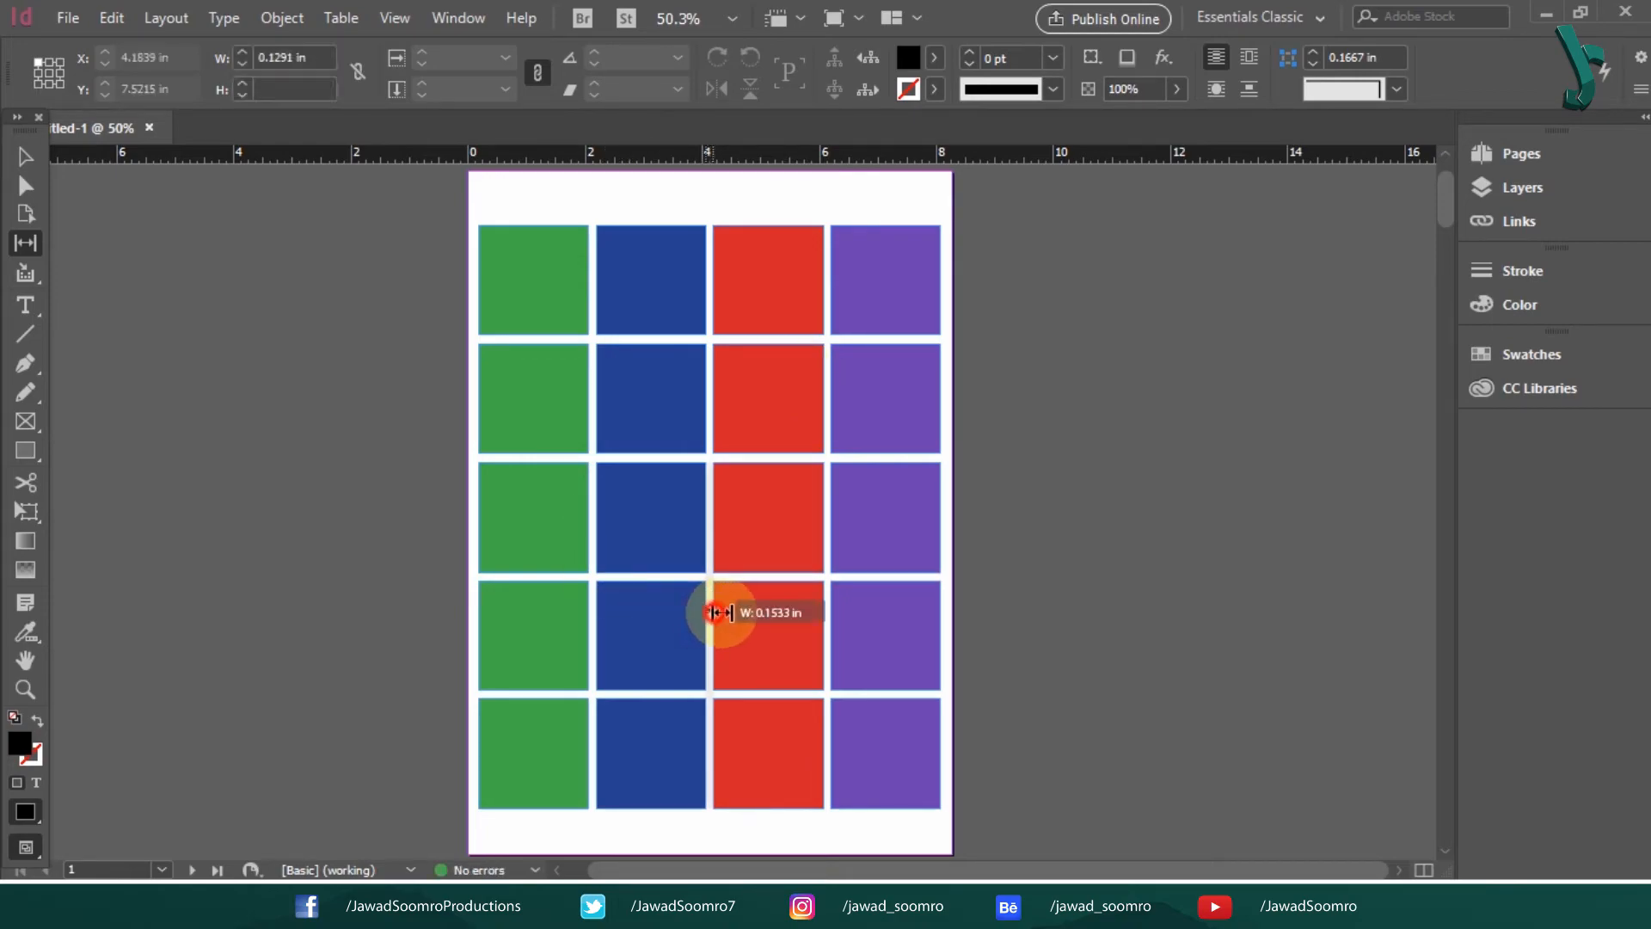
pyautogui.moveTo(715, 612)
pyautogui.mouseDown()
pyautogui.moveTo(811, 607)
pyautogui.moveTo(714, 608)
pyautogui.mouseUp()
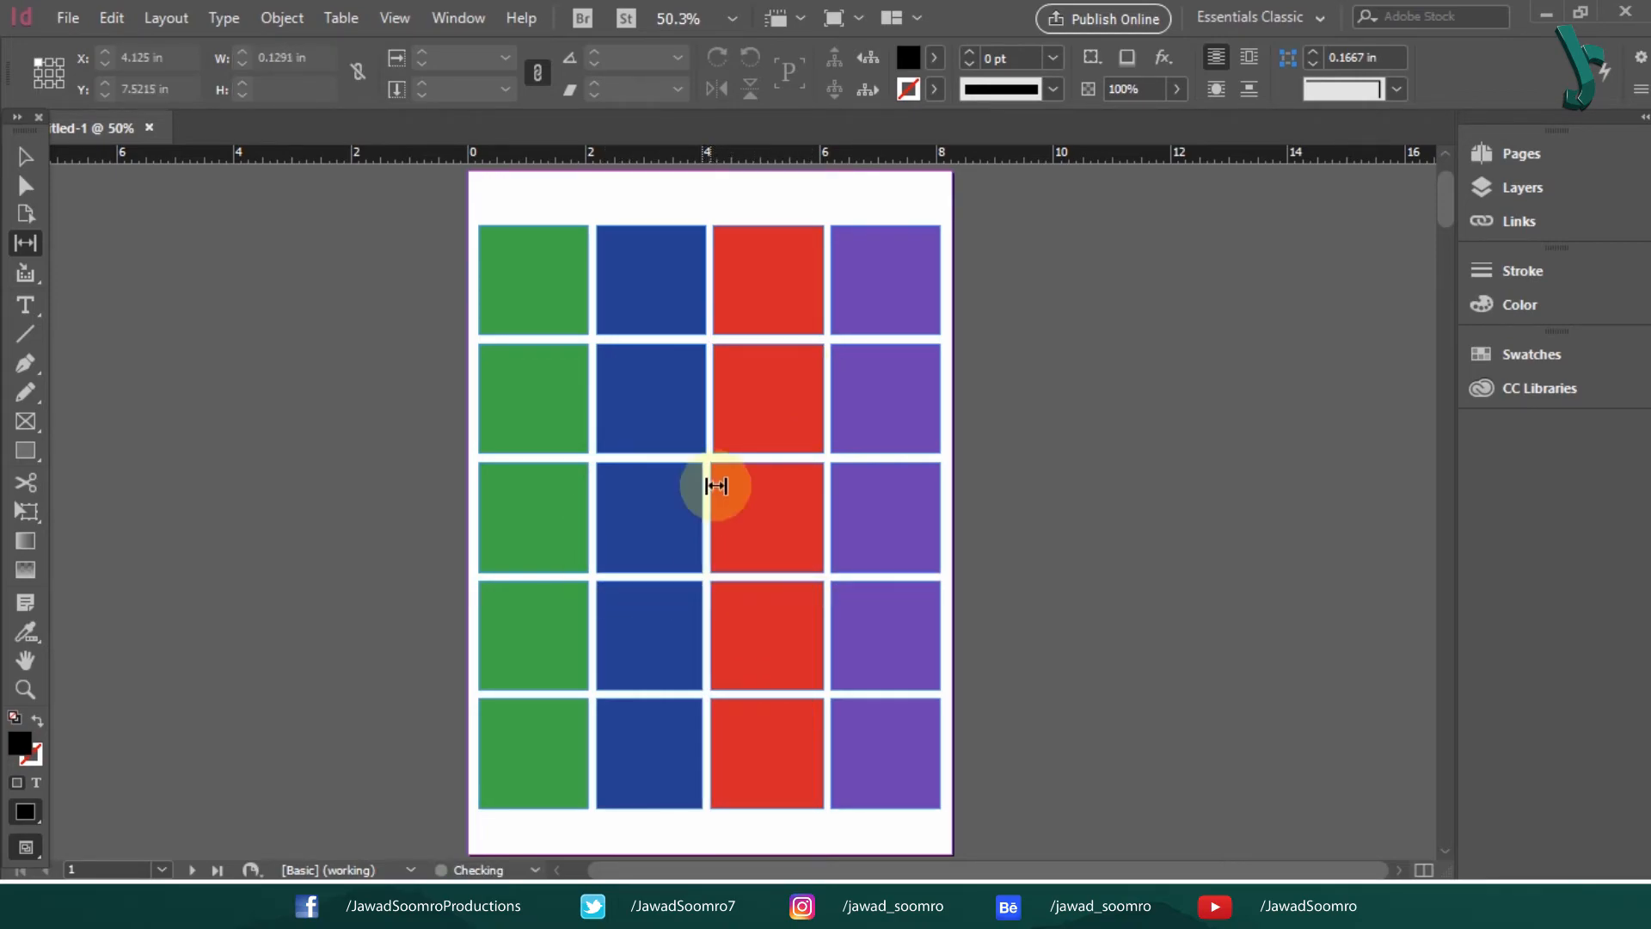
pyautogui.hotkey('ctrl', 'z')
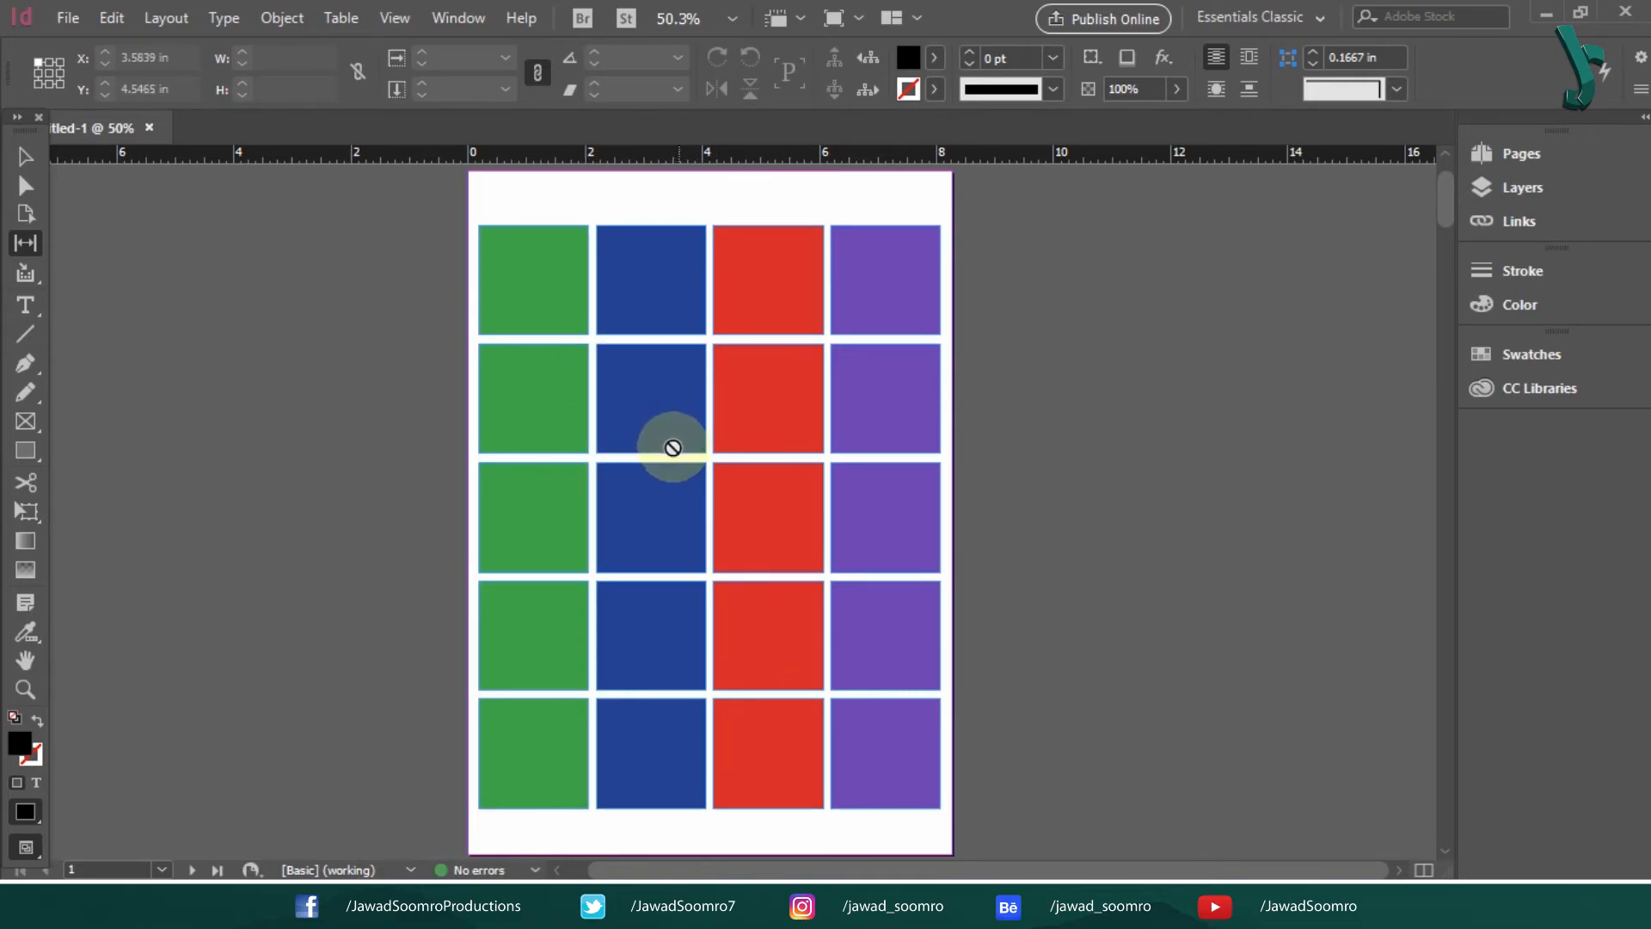
pyautogui.moveTo(662, 458)
pyautogui.mouseDown()
pyautogui.moveTo(681, 317)
pyautogui.moveTo(685, 652)
pyautogui.moveTo(697, 287)
pyautogui.moveTo(700, 656)
pyautogui.moveTo(705, 433)
pyautogui.moveTo(685, 548)
pyautogui.moveTo(692, 458)
pyautogui.mouseUp()
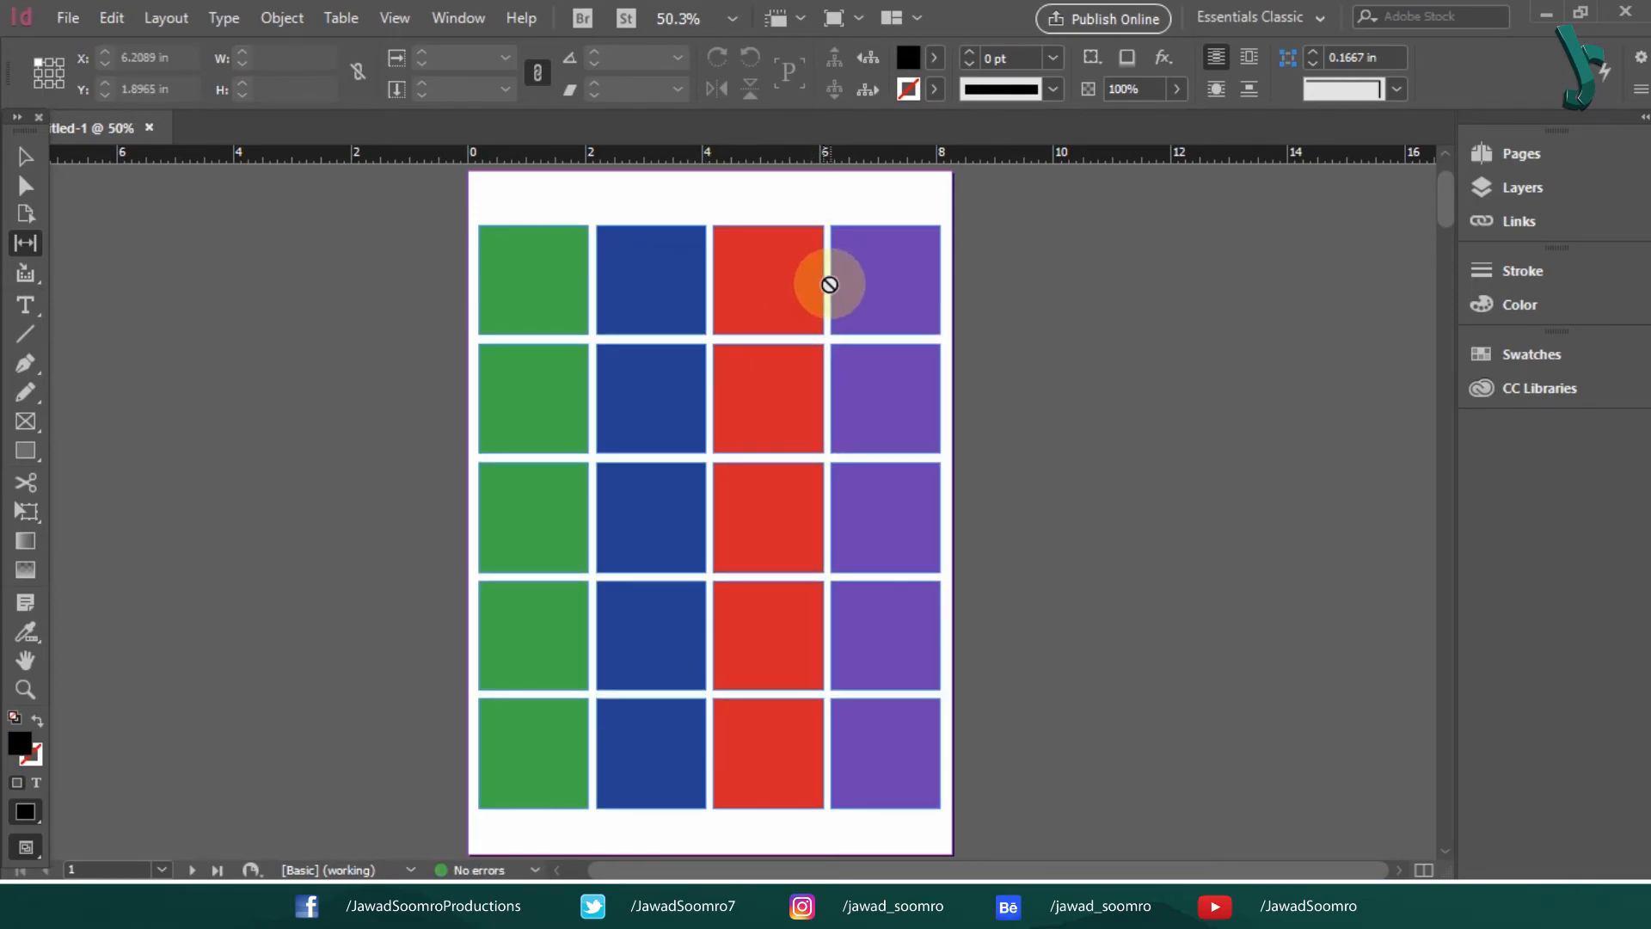
# Try moving the red–purple and green–blue column gaps and the gap between the second and third rows with the Gap tool.
pyautogui.moveTo(838, 288); pyautogui.dragTo(826, 329)
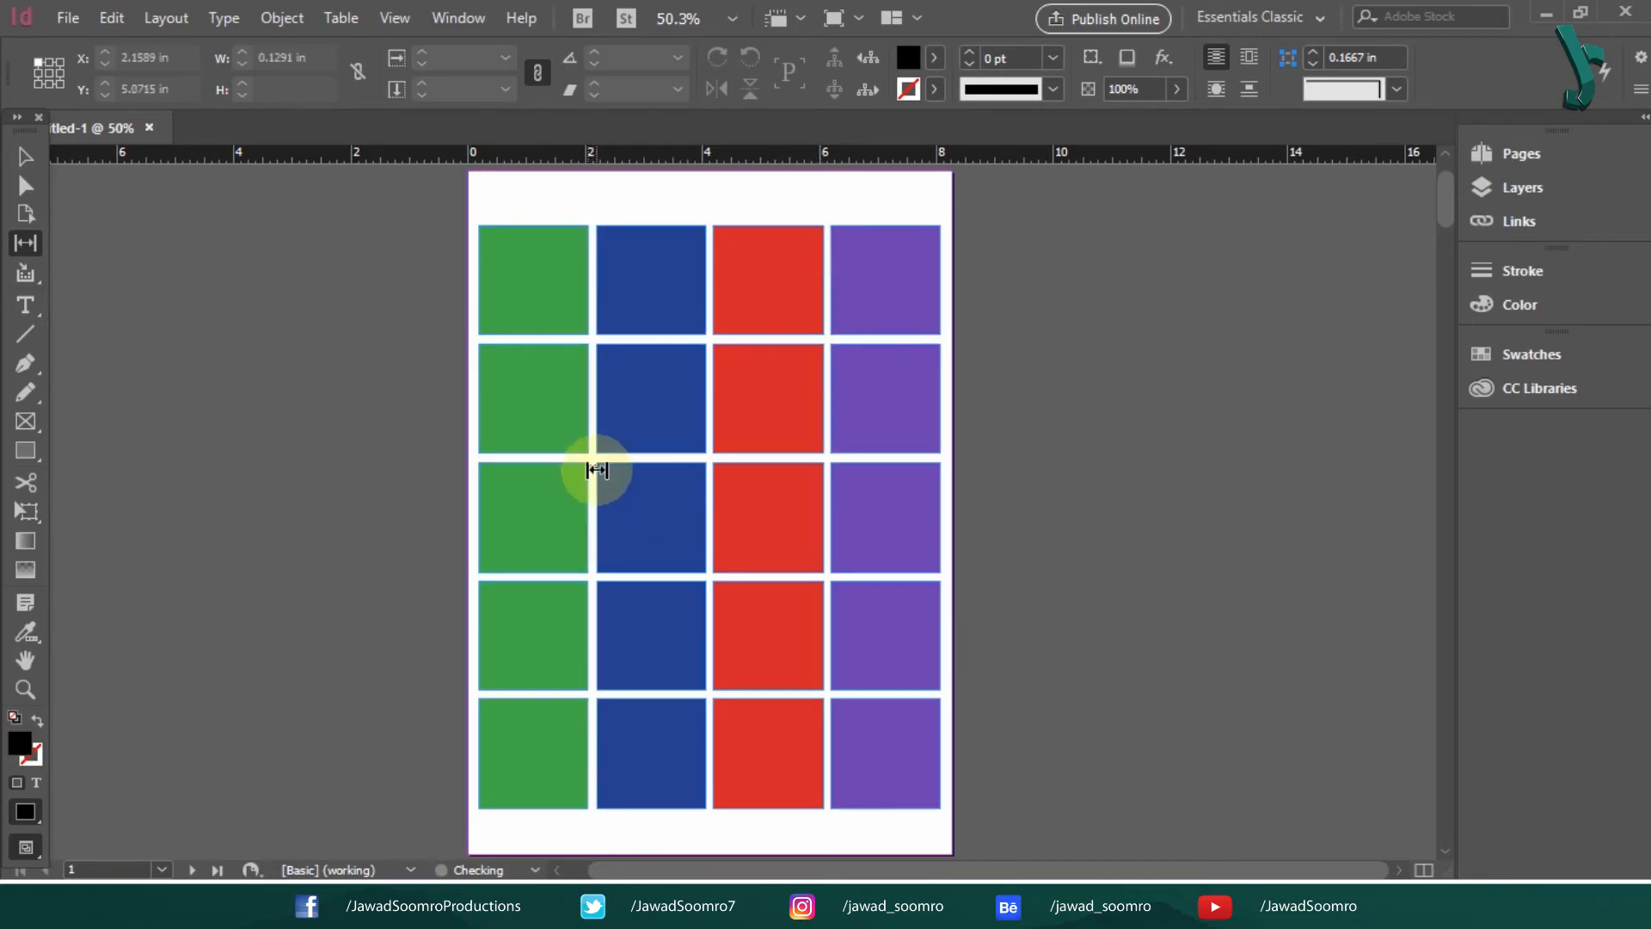
pyautogui.moveTo(594, 478); pyautogui.dragTo(590, 523)
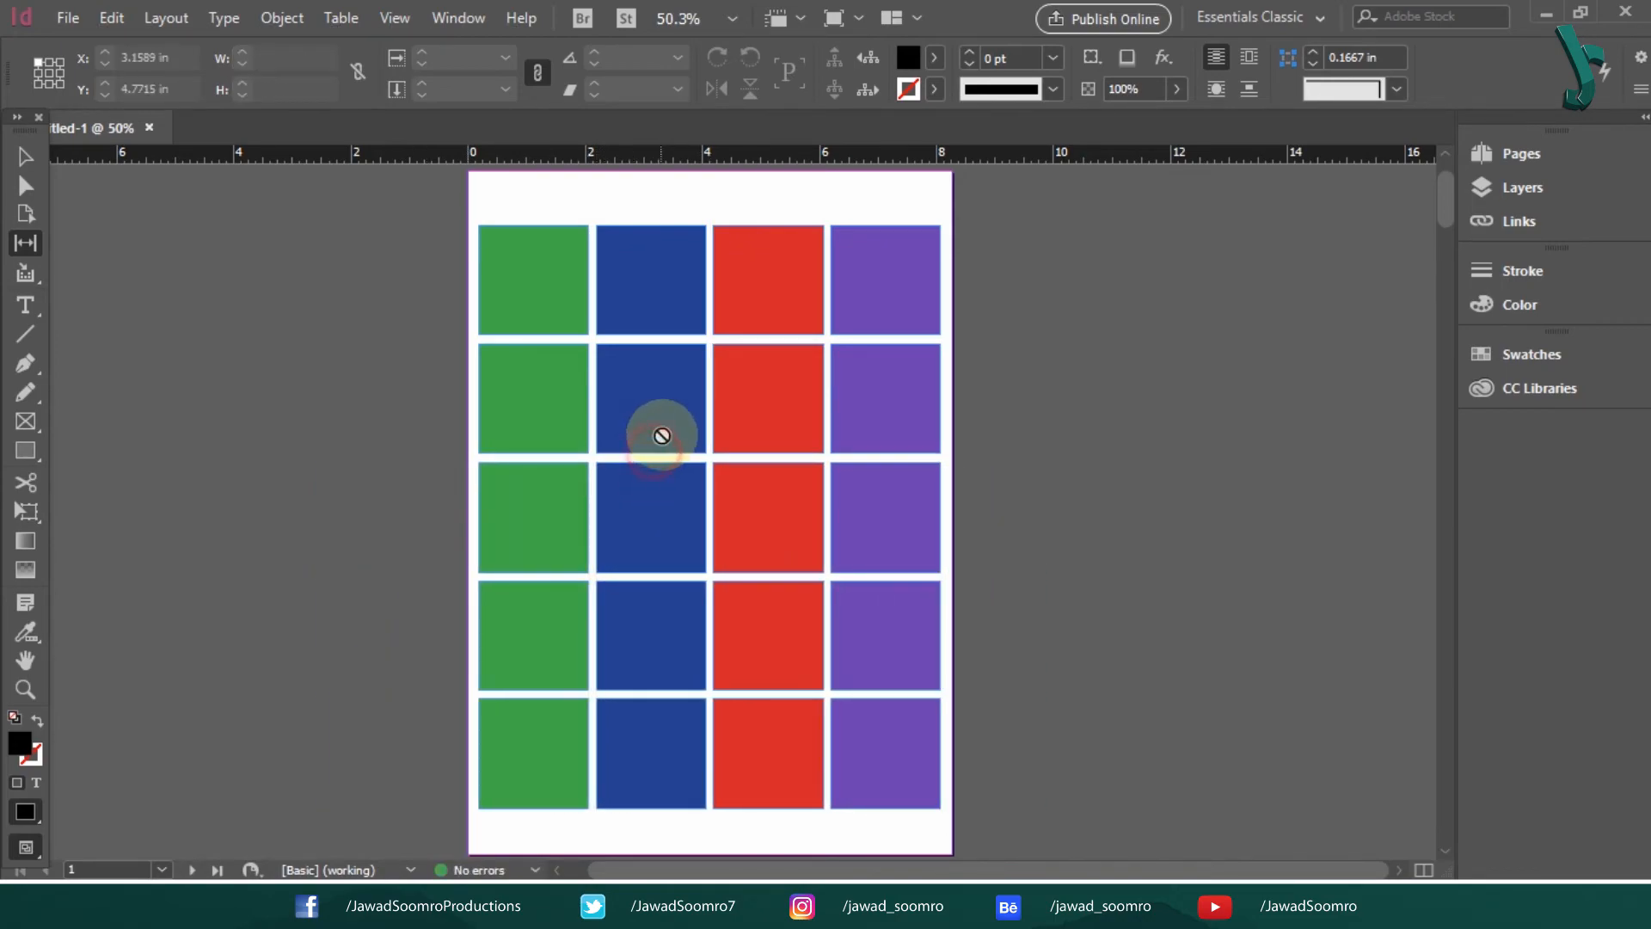
pyautogui.moveTo(657, 460)
pyautogui.mouseDown()
pyautogui.moveTo(663, 301)
pyautogui.moveTo(656, 653)
pyautogui.moveTo(675, 460)
pyautogui.mouseUp()
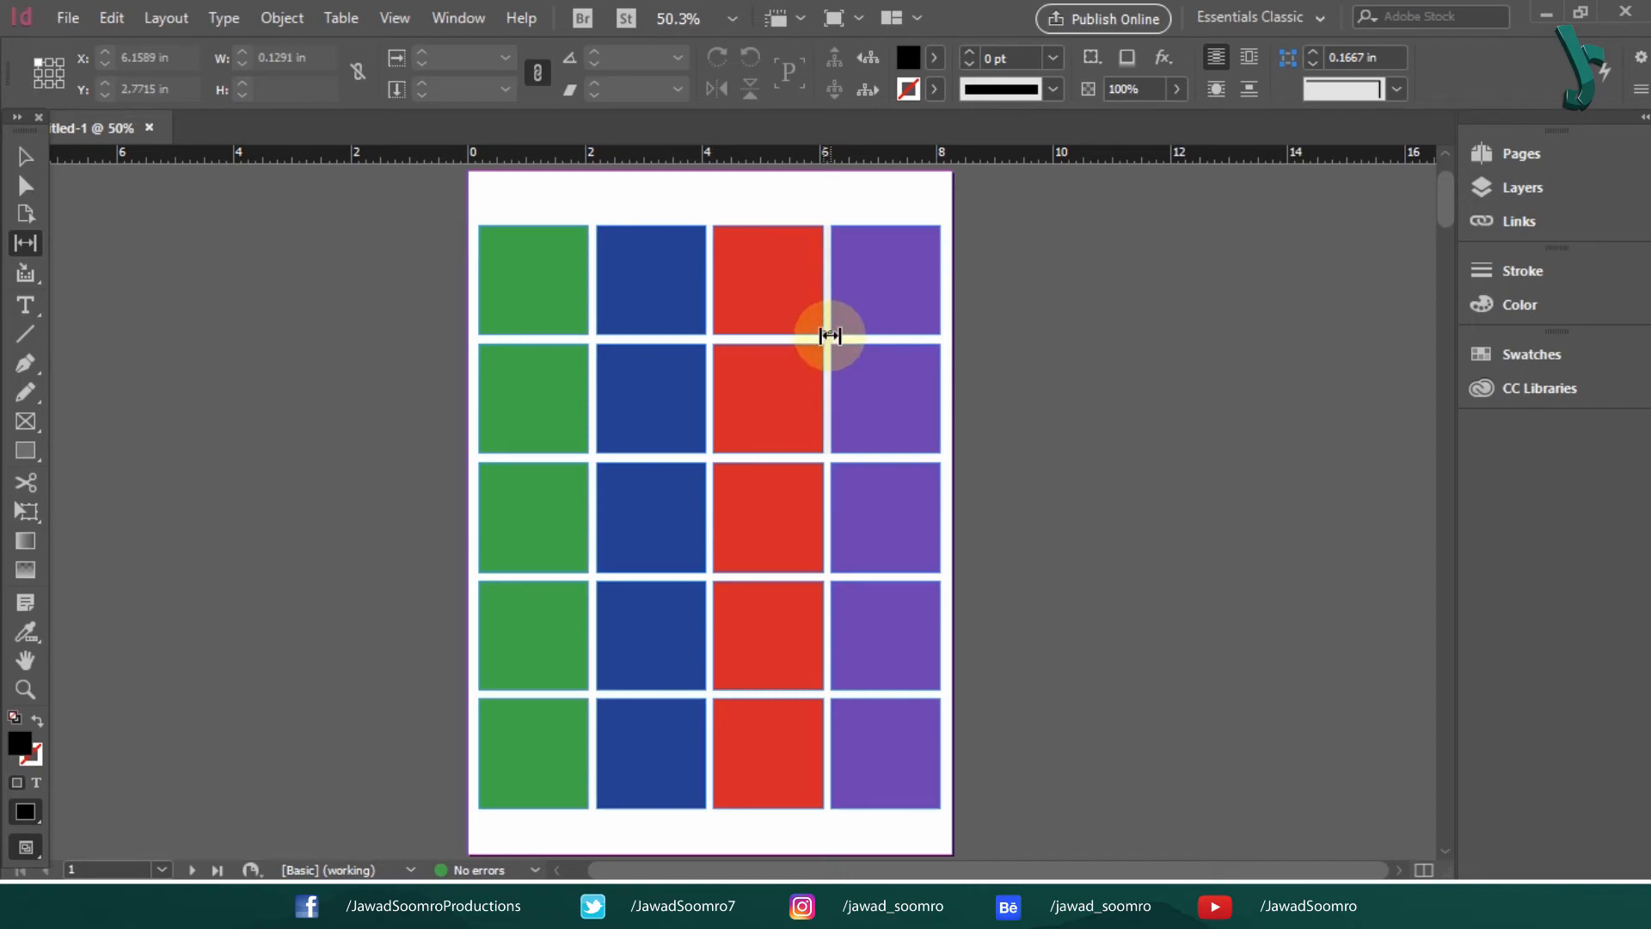
pyautogui.moveTo(826, 488)
pyautogui.mouseDown()
pyautogui.moveTo(885, 482)
pyautogui.moveTo(825, 496)
pyautogui.mouseUp()
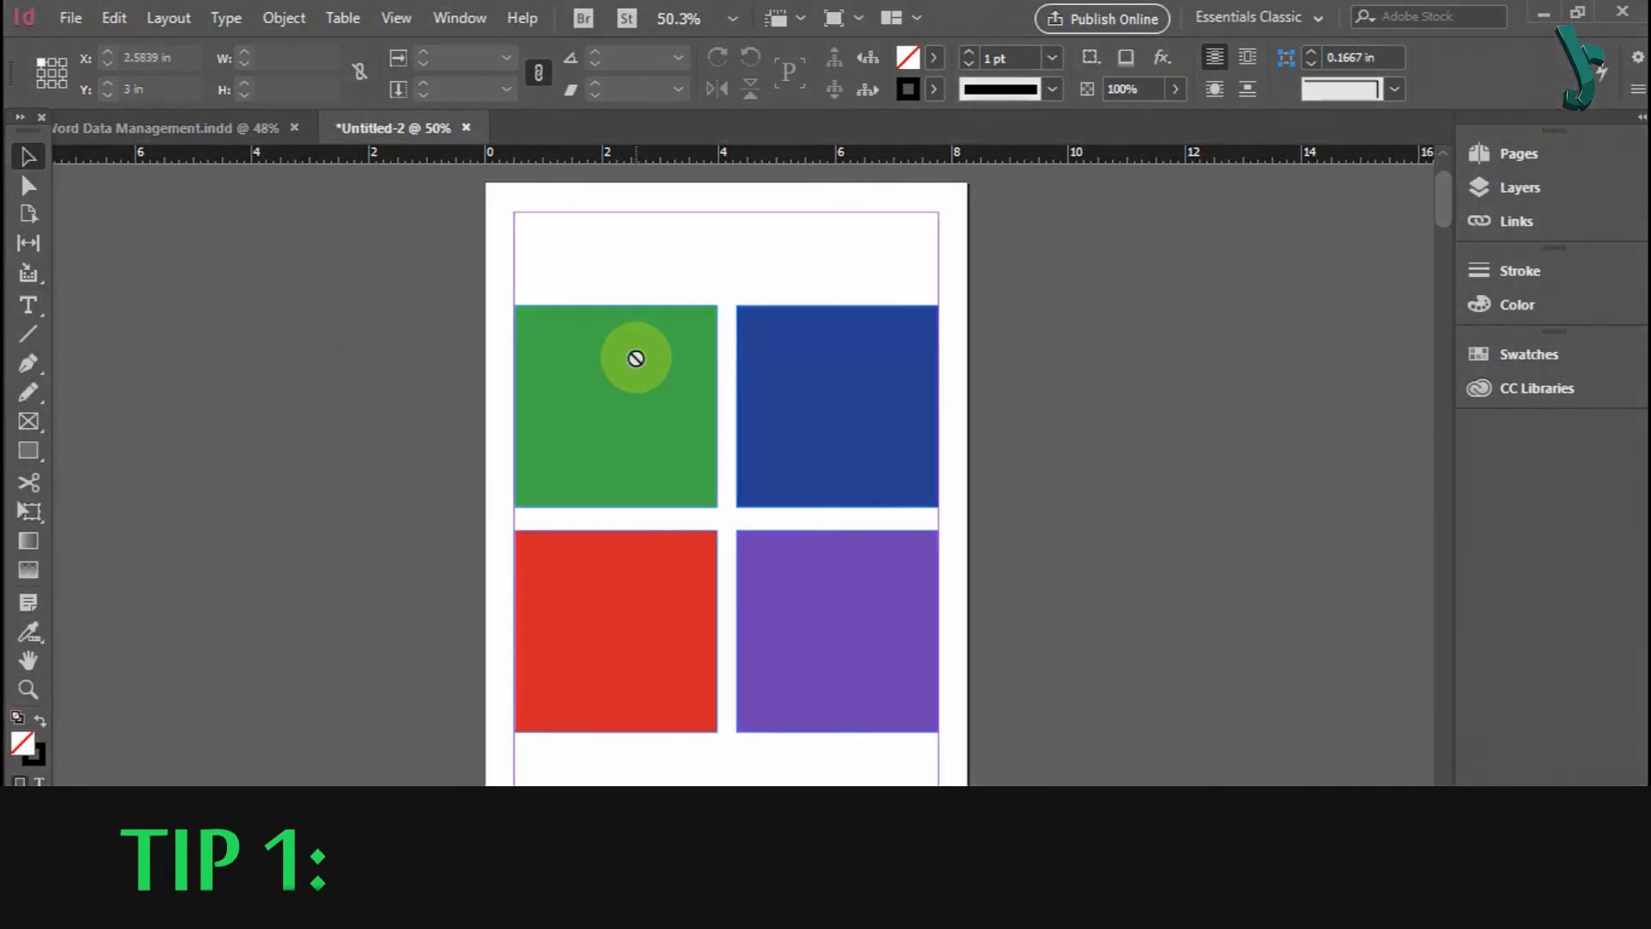
# Try moving the vertical and horizontal gaps between the four large squares with the Gap tool.
pyautogui.press('u')
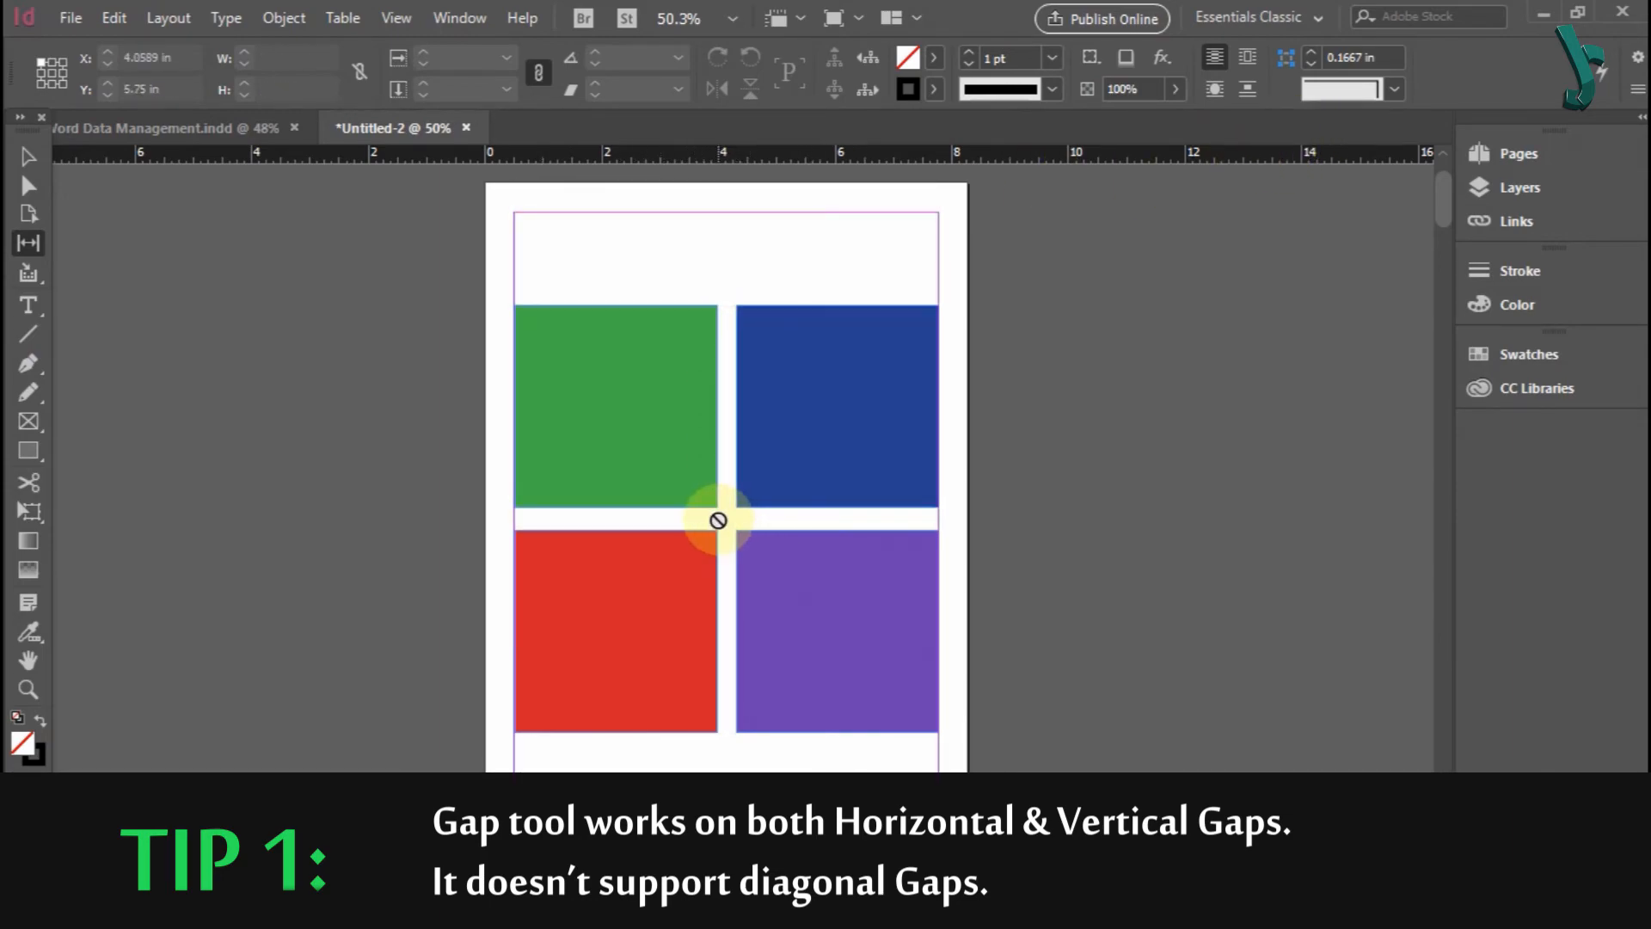
pyautogui.moveTo(730, 409); pyautogui.dragTo(716, 417)
pyautogui.moveTo(682, 516)
pyautogui.mouseDown()
pyautogui.moveTo(682, 416)
pyautogui.moveTo(683, 507)
pyautogui.mouseUp()
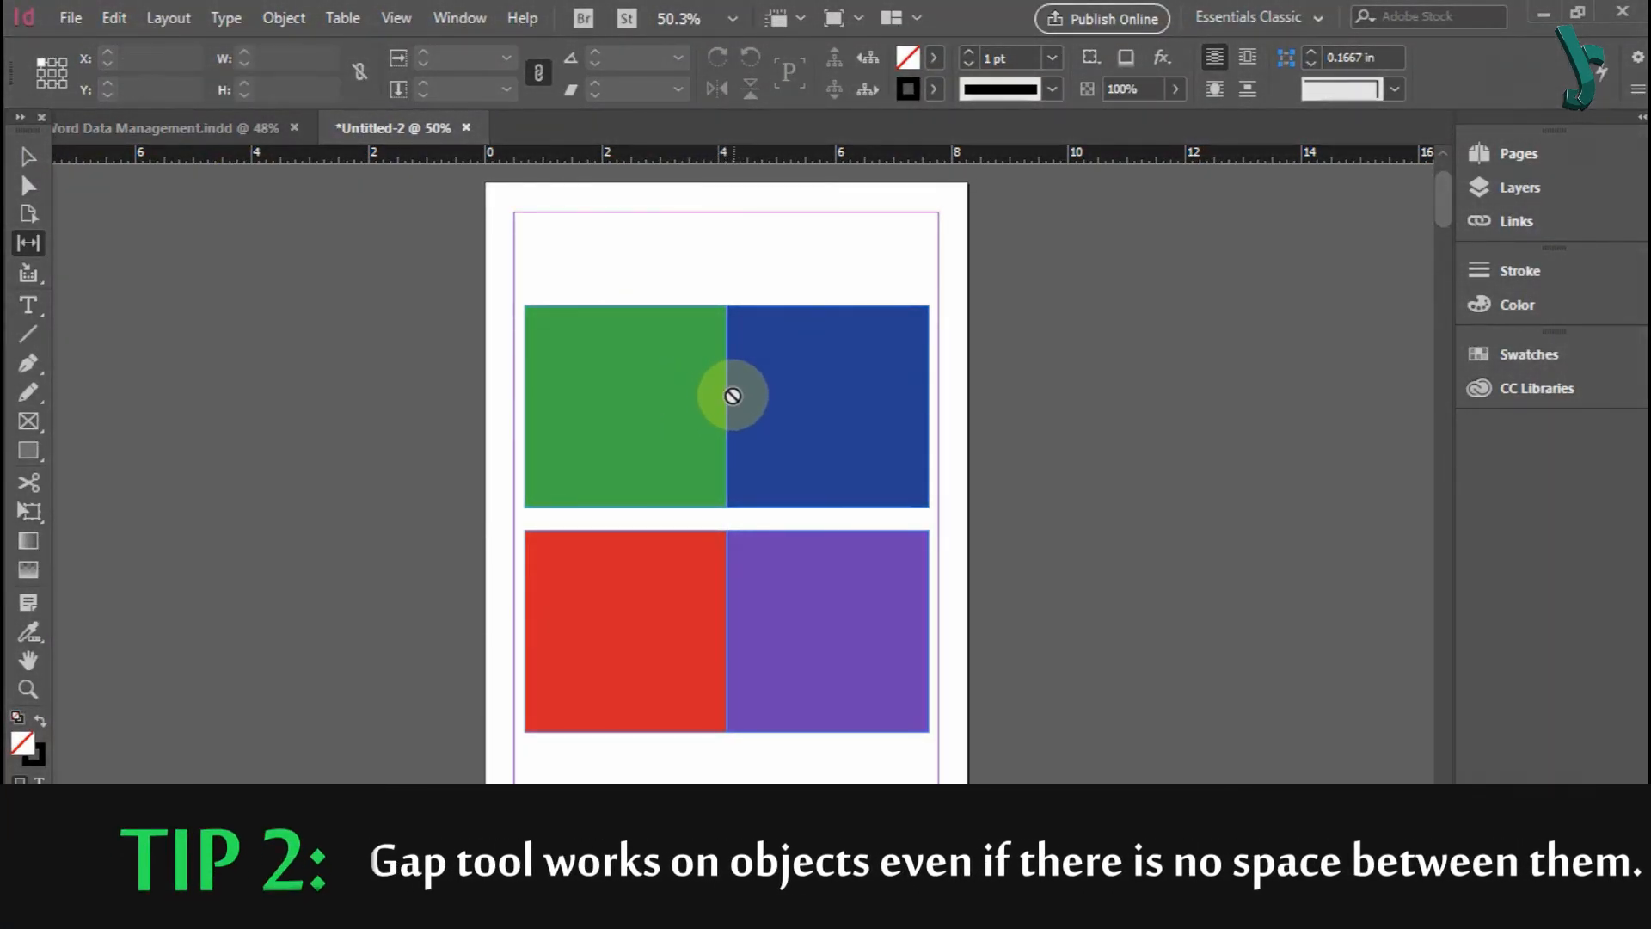
# Move the shared edge of the touching columns toward the blue and purple squares, shift the row gap slightly down, and leave the Gap tool.
pyautogui.moveTo(726, 392); pyautogui.dragTo(725, 524)
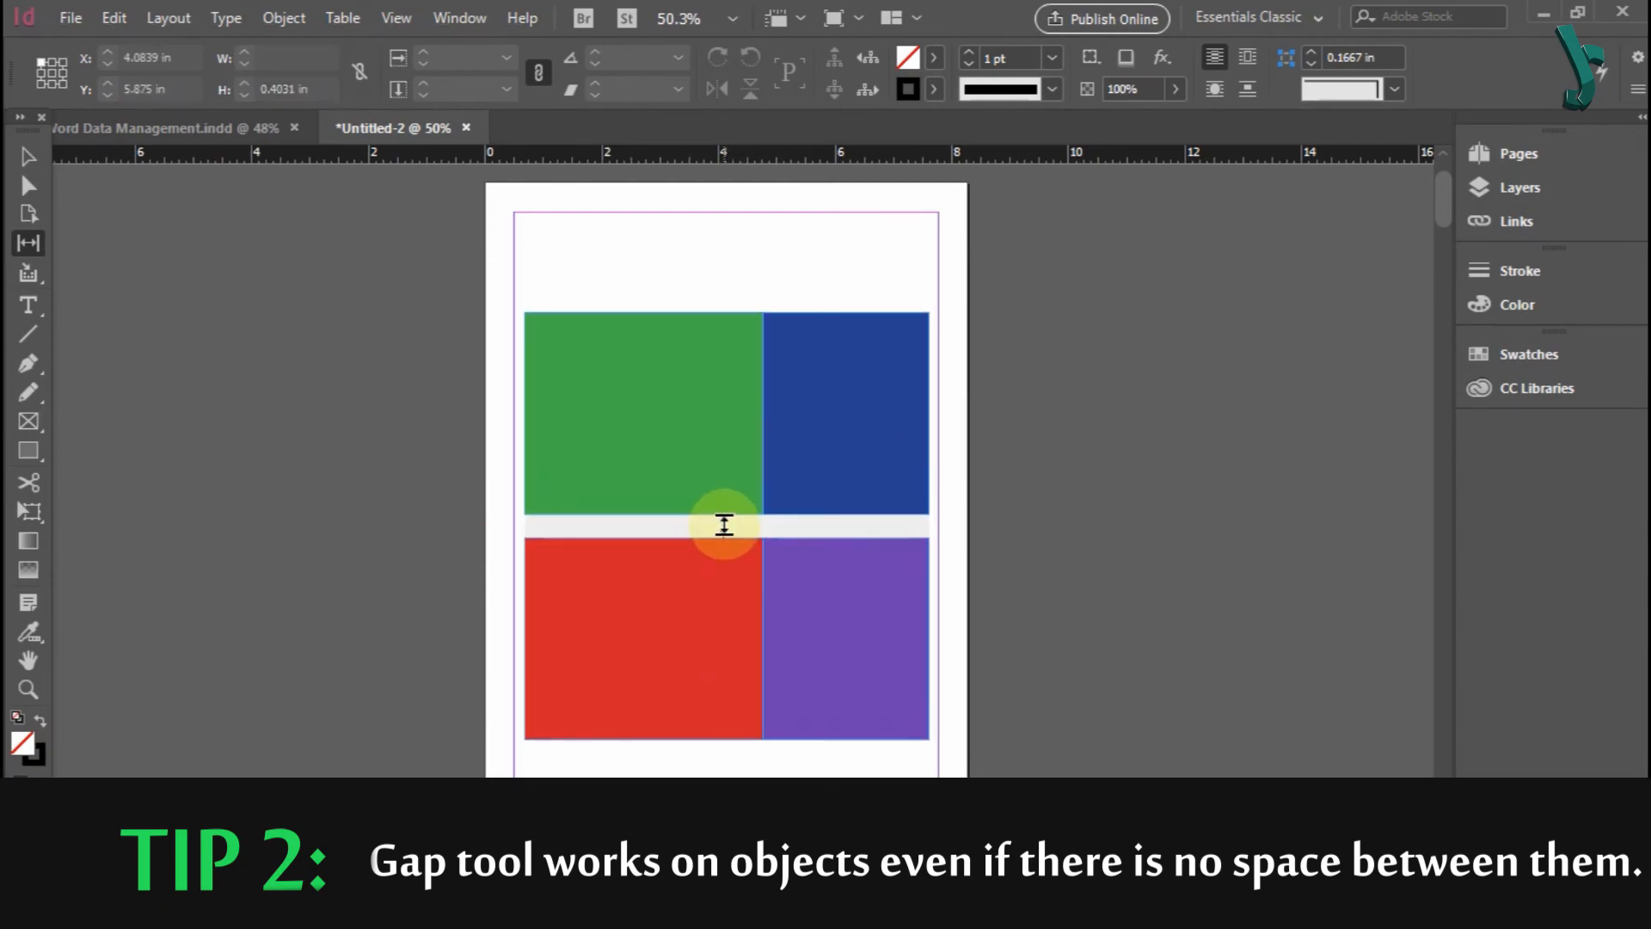
pyautogui.click(27, 156)
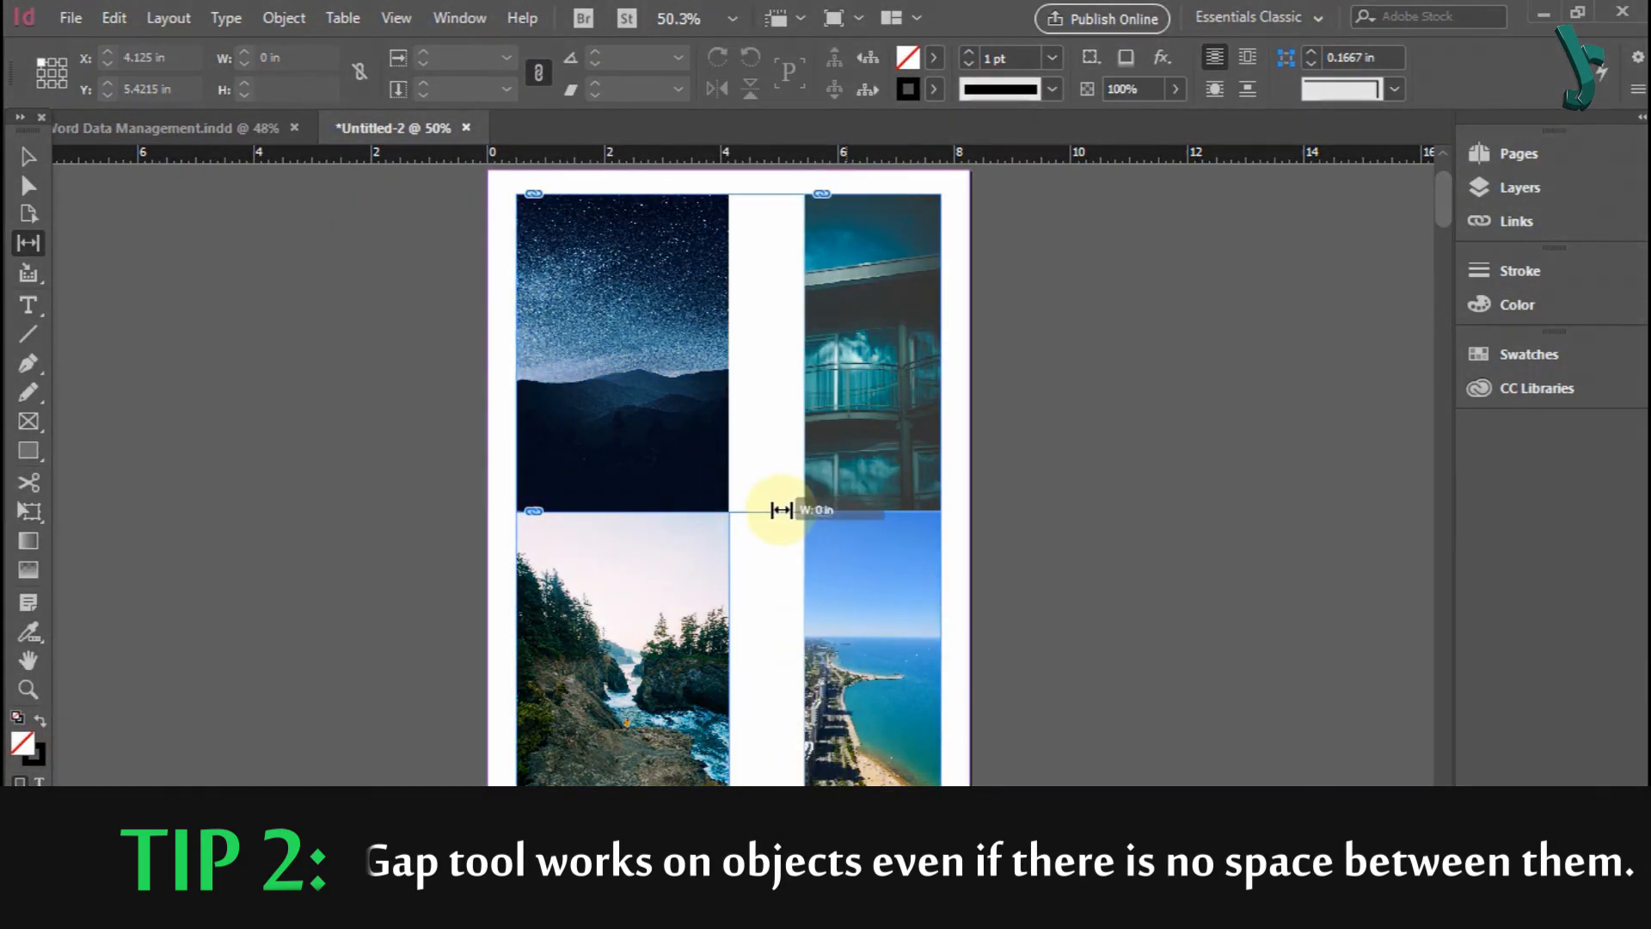
# Try adjusting the shared column and row edges of the four touching photos with the Gap tool.
pyautogui.moveTo(781, 510); pyautogui.dragTo(729, 510)
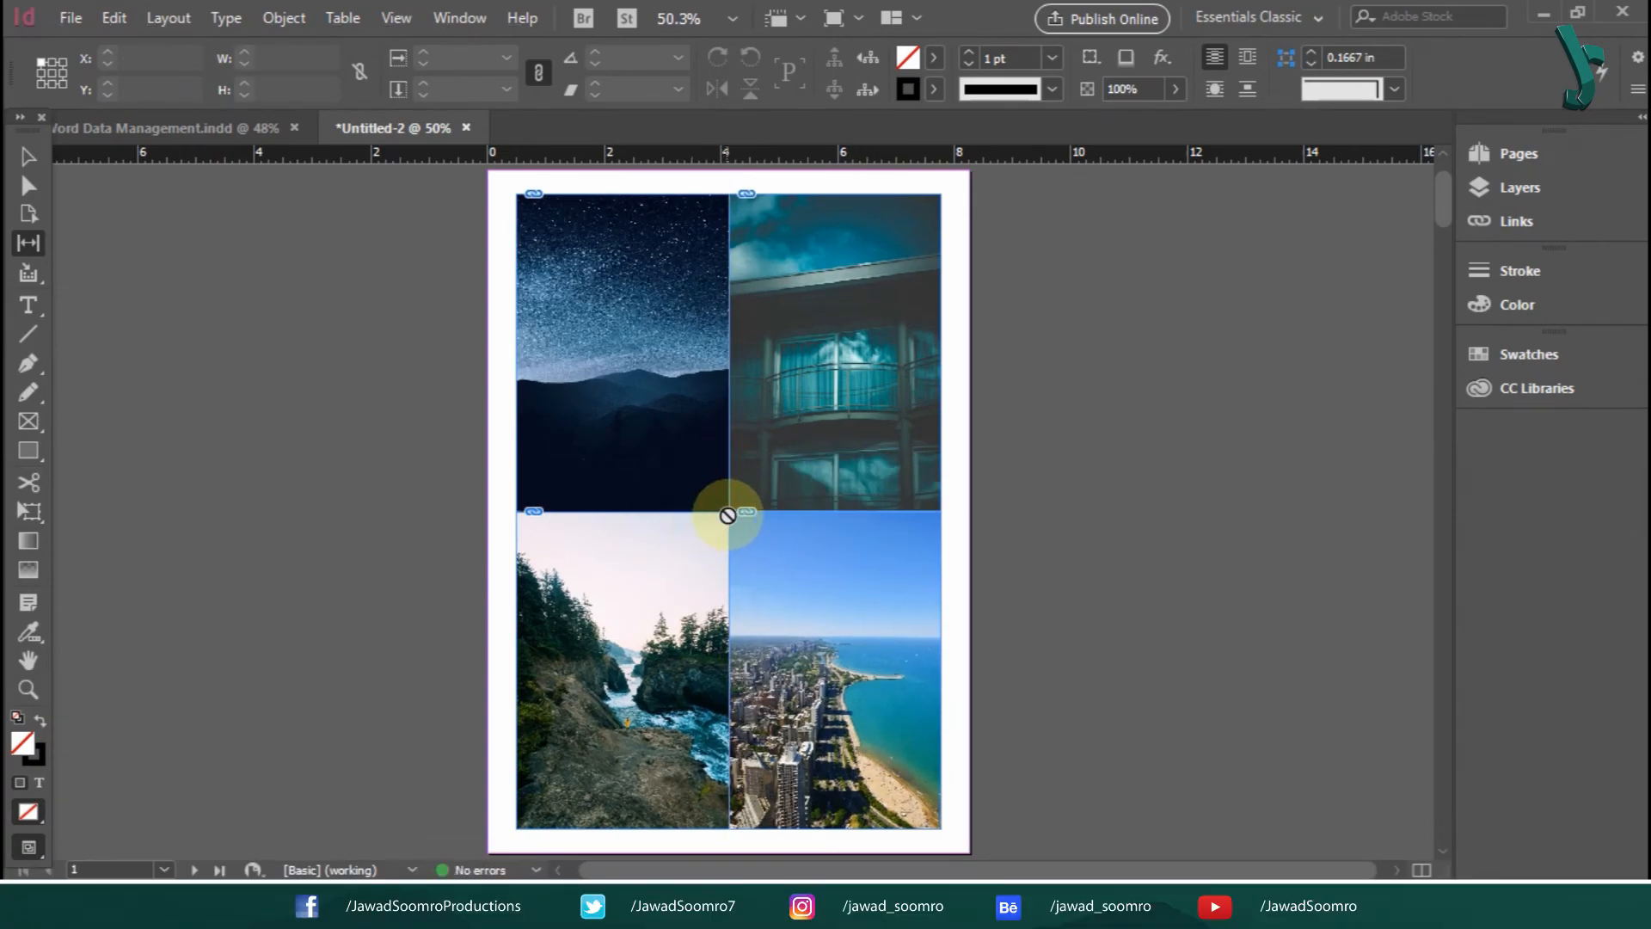
pyautogui.moveTo(571, 561); pyautogui.dragTo(813, 492)
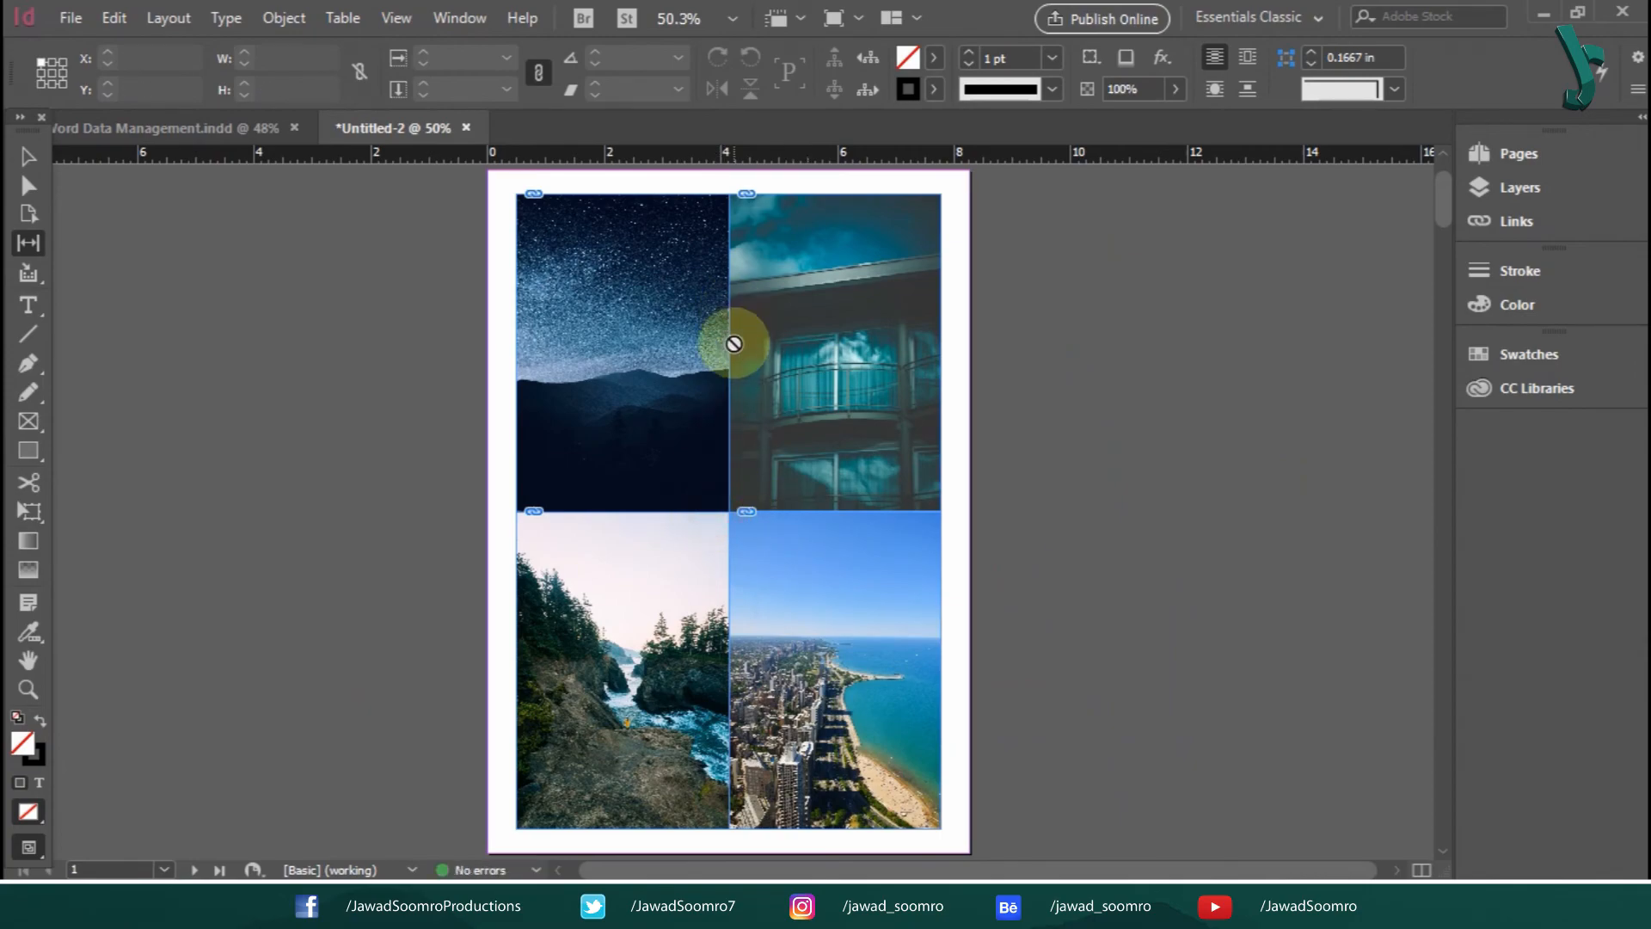
pyautogui.moveTo(734, 344); pyautogui.dragTo(774, 291)
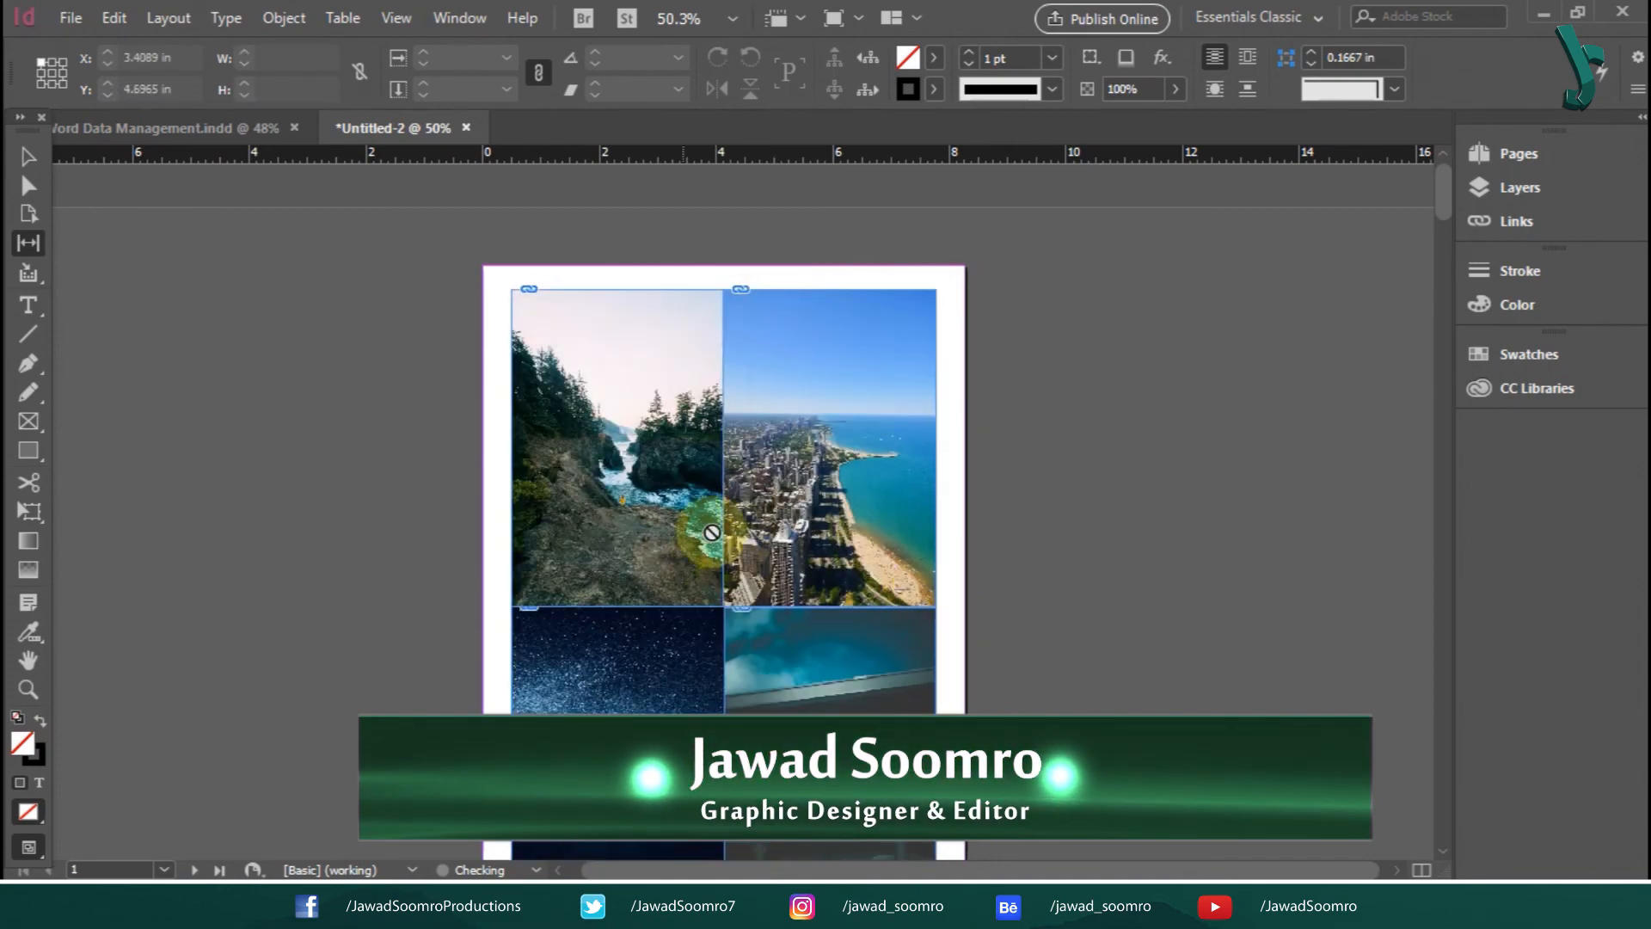
pyautogui.moveTo(712, 532)
pyautogui.mouseDown()
pyautogui.moveTo(840, 542)
pyautogui.moveTo(729, 547)
pyautogui.mouseUp()
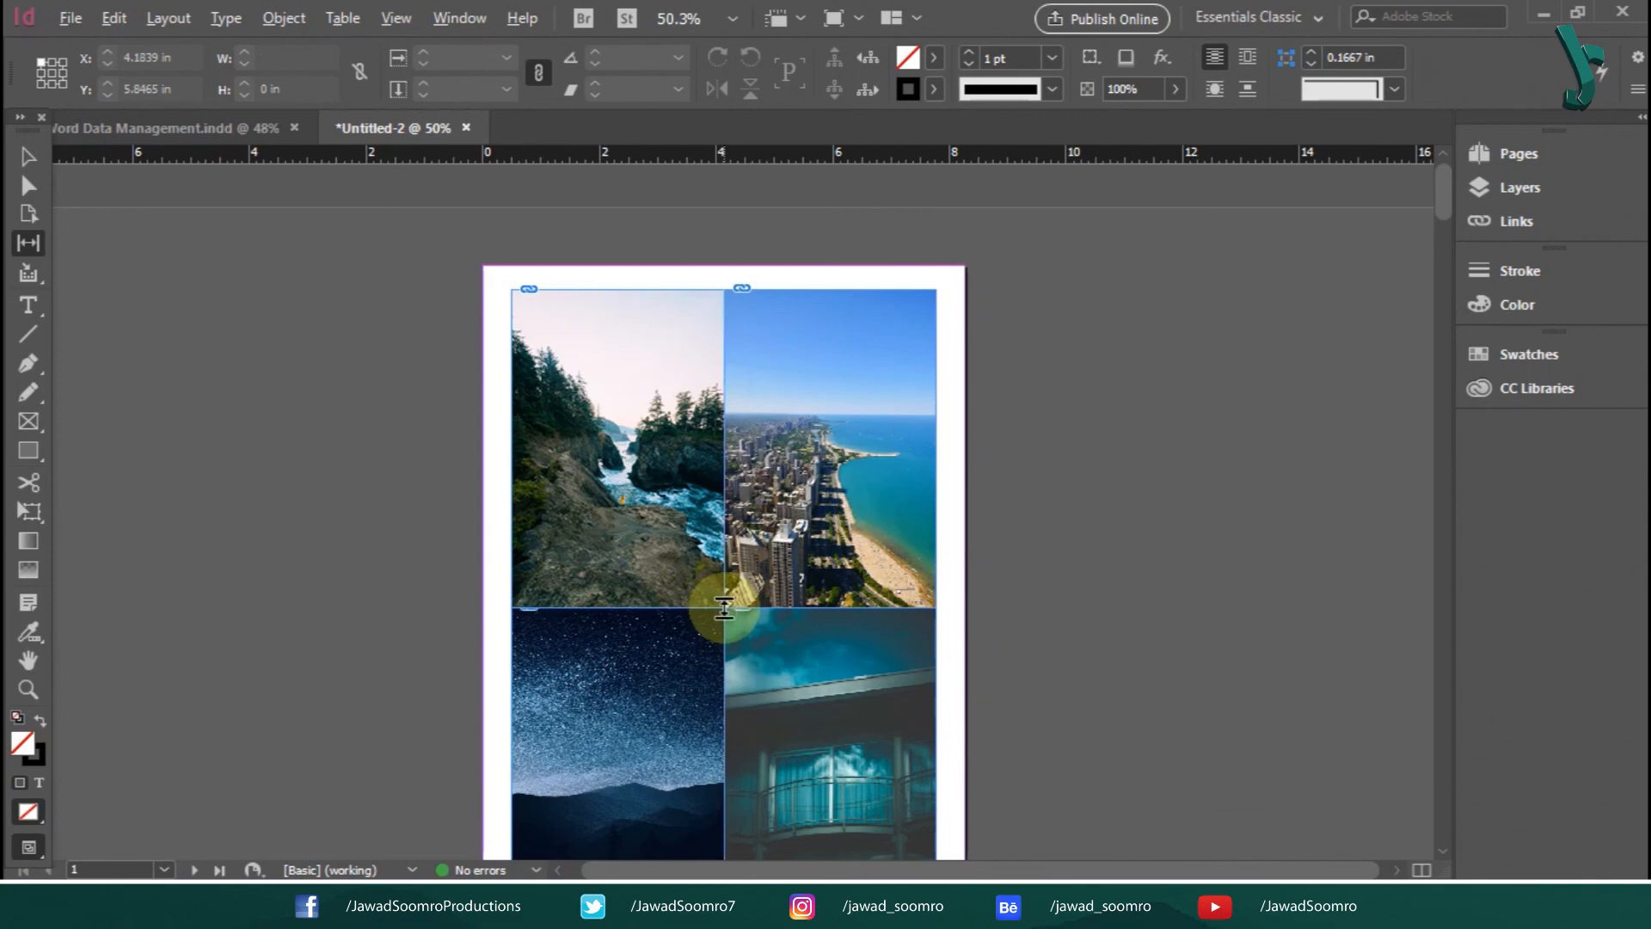
pyautogui.moveTo(724, 607)
pyautogui.mouseDown()
pyautogui.moveTo(848, 607)
pyautogui.moveTo(847, 570)
pyautogui.moveTo(824, 553)
pyautogui.moveTo(730, 592)
pyautogui.mouseUp()
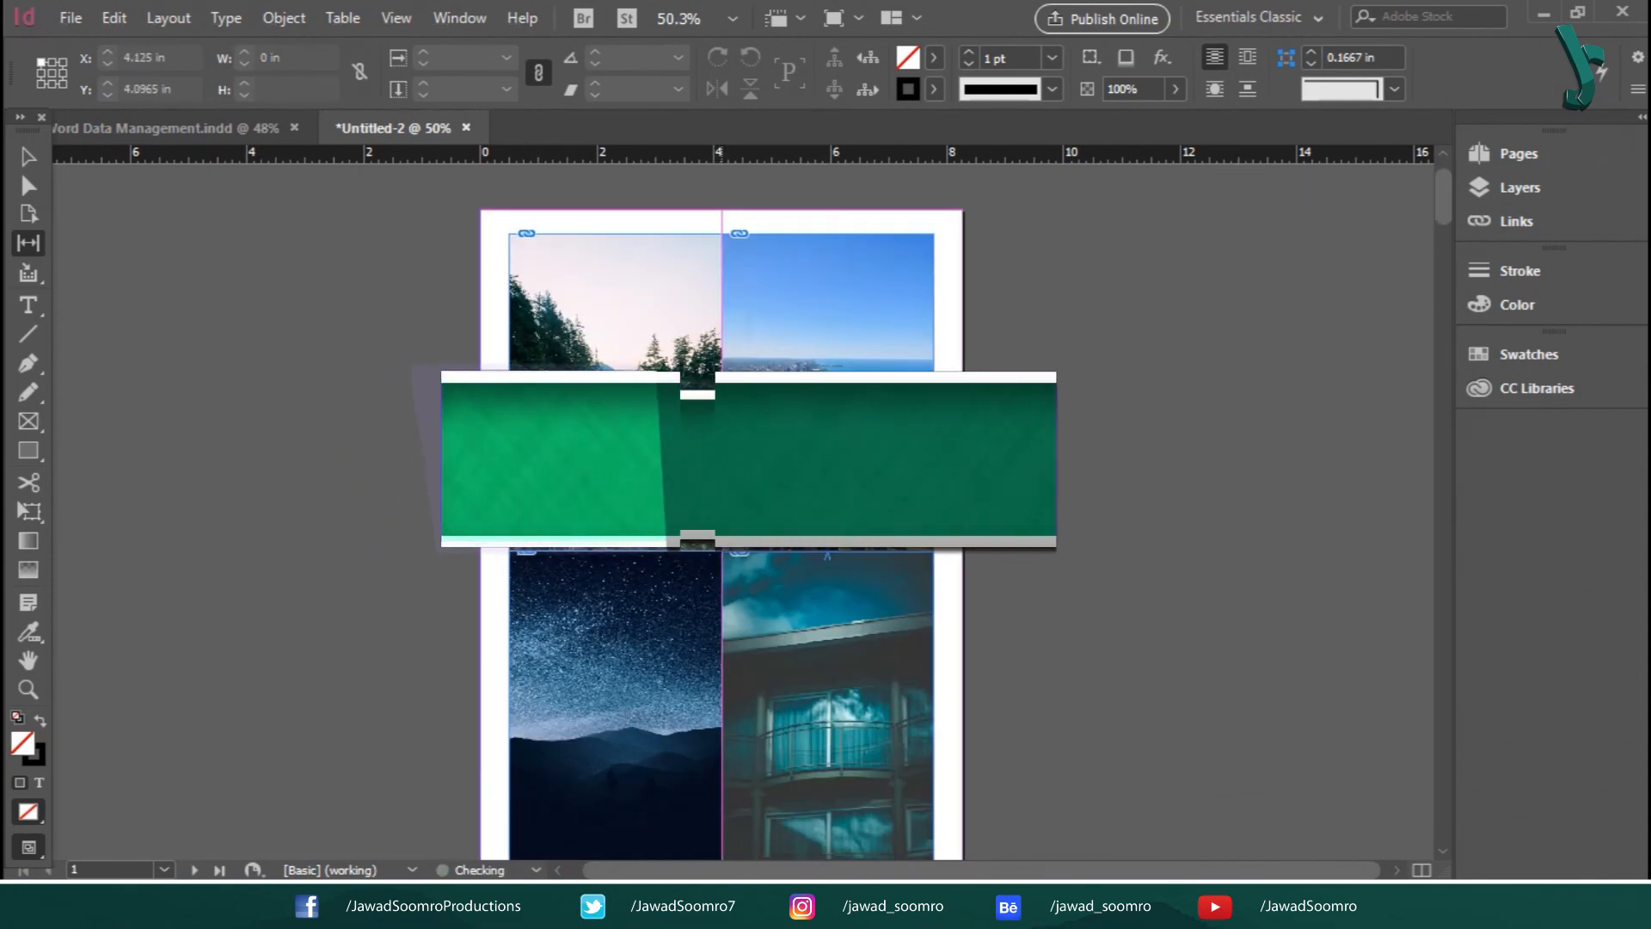
# Open narrow gaps between the columns and rows of the four touching photos, and activate the Selection tool.
pyautogui.moveTo(722, 450); pyautogui.dragTo(670, 549)
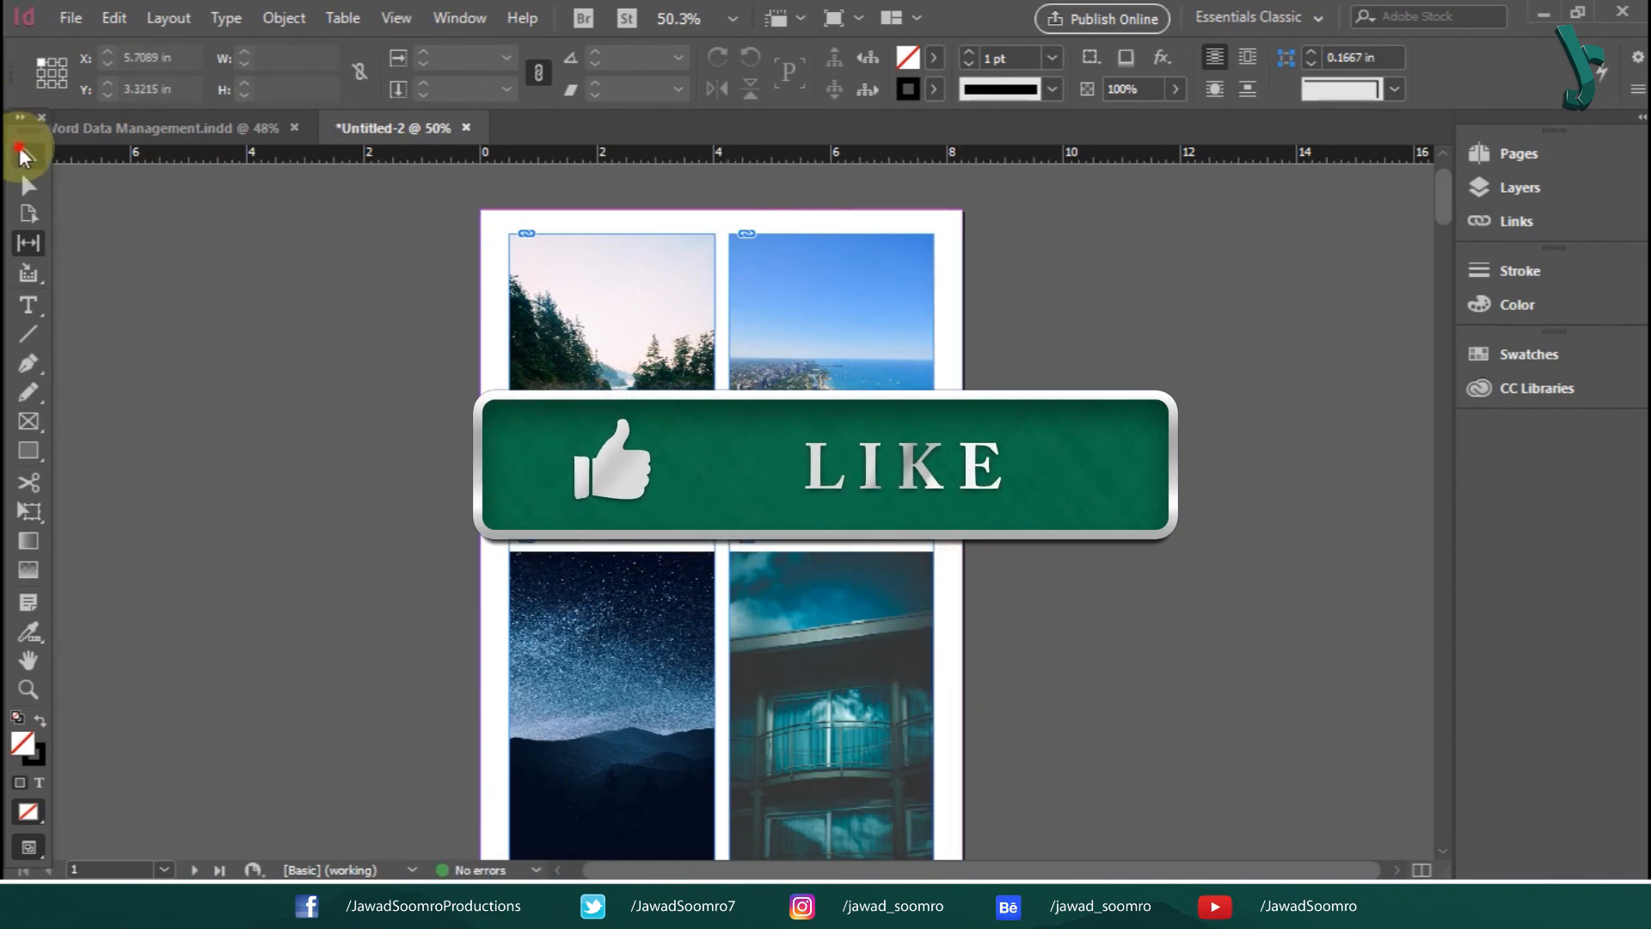
pyautogui.click(21, 155)
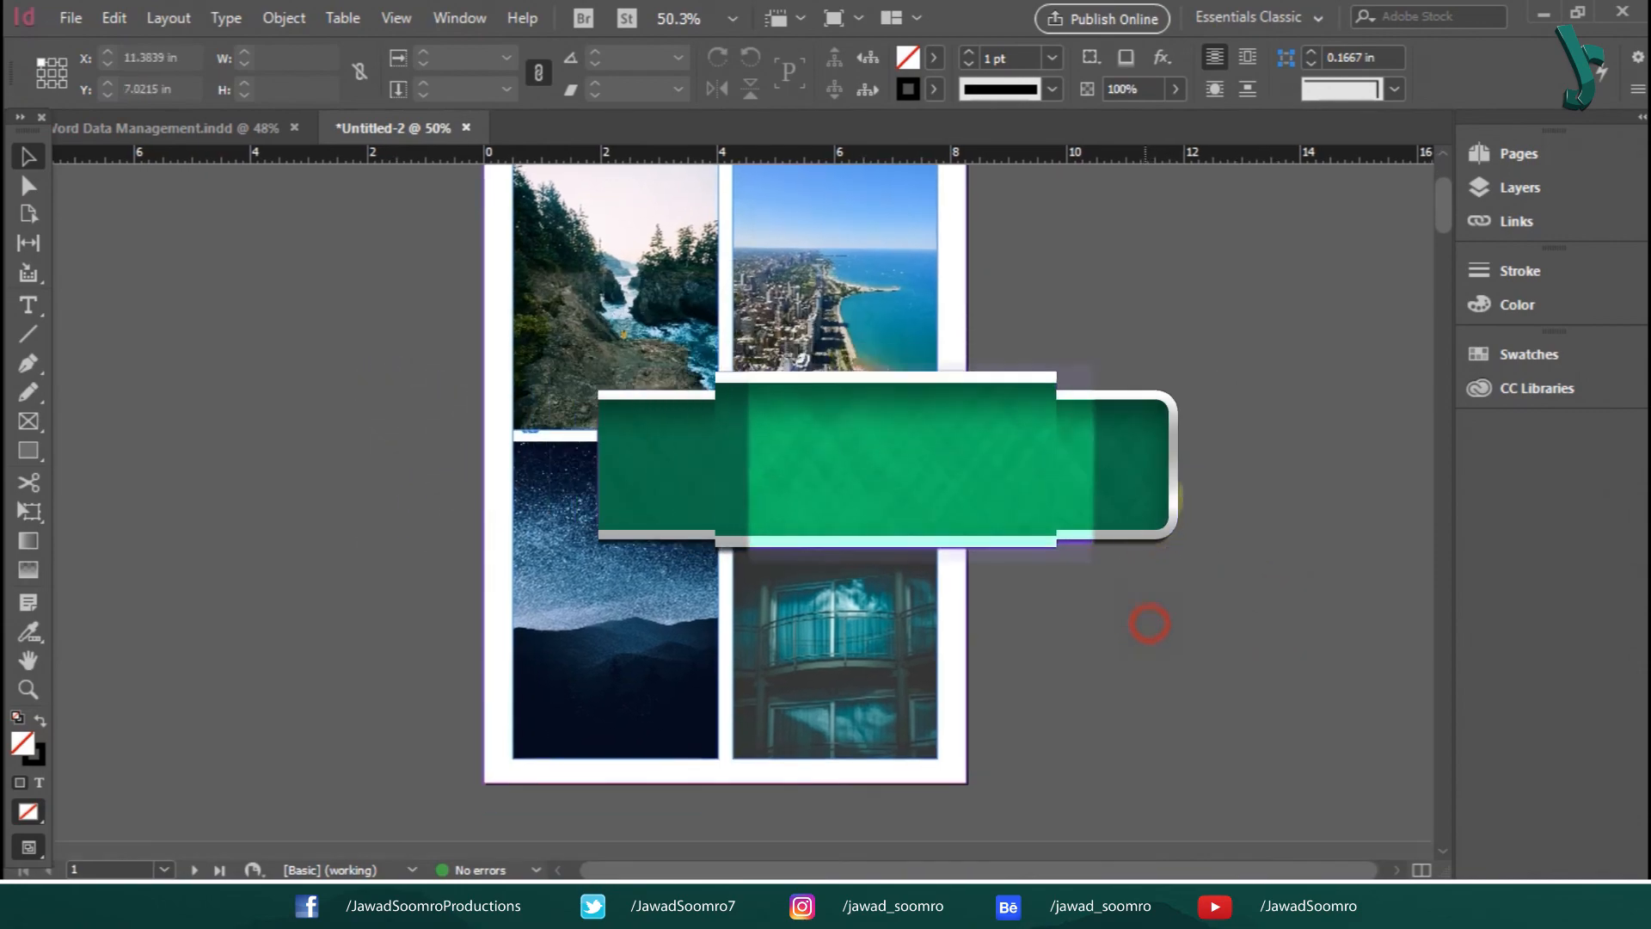